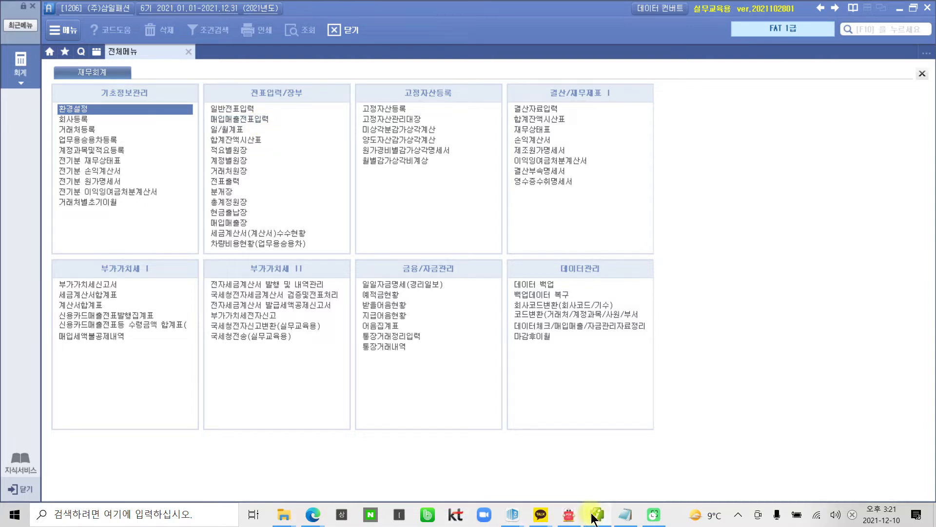
Step: On the card receipt PDF, box the 165,000원 total and annotate it with 입력
{"action": "left_click", "coordinate": [568, 514]}
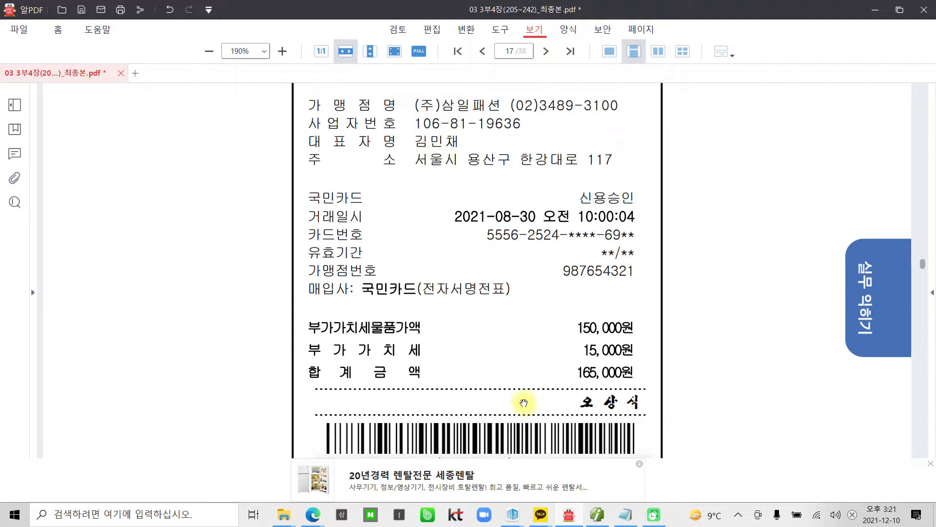
{"action": "left_click_drag", "start_coordinate": [263, 353], "coordinate": [669, 392]}
{"action": "mouse_move", "coordinate": [726, 365]}
{"action": "left_mouse_down"}
{"action": "mouse_move", "coordinate": [685, 366]}
{"action": "mouse_move", "coordinate": [691, 381]}
{"action": "left_mouse_up"}
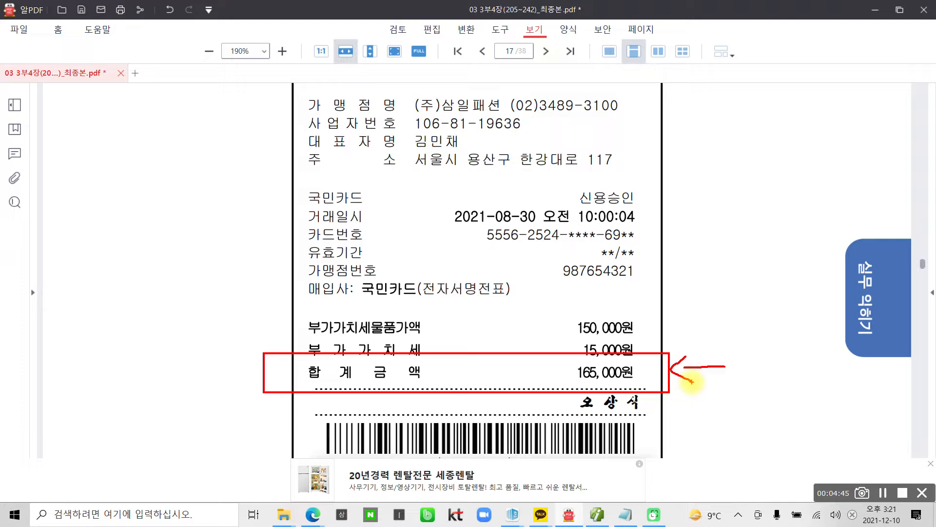
{"action": "left_click_drag", "start_coordinate": [761, 357], "coordinate": [761, 360]}
{"action": "mouse_move", "coordinate": [805, 327]}
{"action": "left_mouse_down"}
{"action": "mouse_move", "coordinate": [801, 397]}
{"action": "mouse_move", "coordinate": [785, 428]}
{"action": "left_mouse_up"}
{"action": "mouse_move", "coordinate": [813, 386]}
{"action": "left_mouse_down"}
{"action": "mouse_move", "coordinate": [815, 415]}
{"action": "mouse_move", "coordinate": [804, 418]}
{"action": "left_mouse_up"}
{"action": "mouse_move", "coordinate": [840, 367]}
{"action": "left_mouse_down"}
{"action": "mouse_move", "coordinate": [853, 415]}
{"action": "mouse_move", "coordinate": [869, 416]}
{"action": "left_mouse_up"}
{"action": "mouse_move", "coordinate": [864, 399]}
{"action": "left_mouse_down"}
{"action": "mouse_move", "coordinate": [894, 429]}
{"action": "mouse_move", "coordinate": [869, 456]}
{"action": "mouse_move", "coordinate": [902, 449]}
{"action": "left_mouse_up"}
{"action": "key", "text": "Escape"}
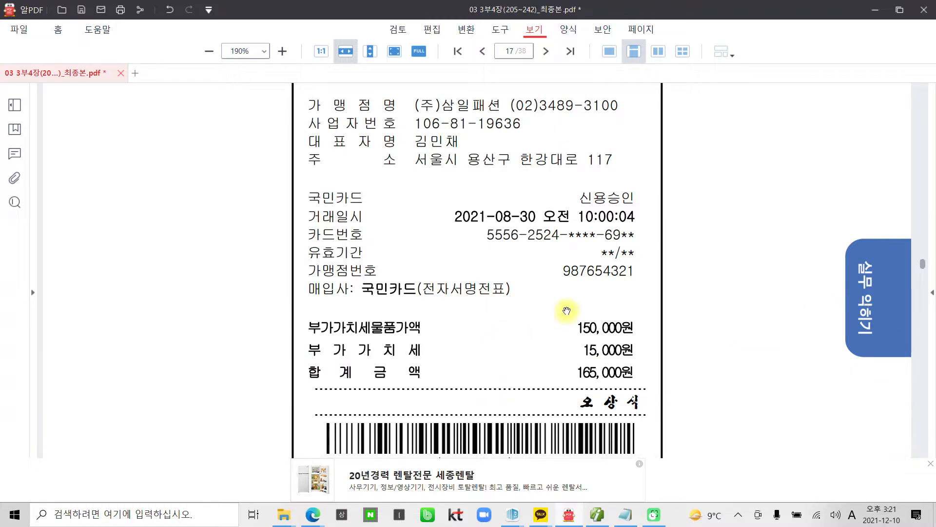
Step: Mark the receipt's 거래일시 row showing transaction date 2021-08-30
{"action": "scroll", "coordinate": [568, 316], "scroll_direction": "up", "scroll_amount": 2}
{"action": "scroll", "coordinate": [535, 344], "scroll_direction": "down", "scroll_amount": 1}
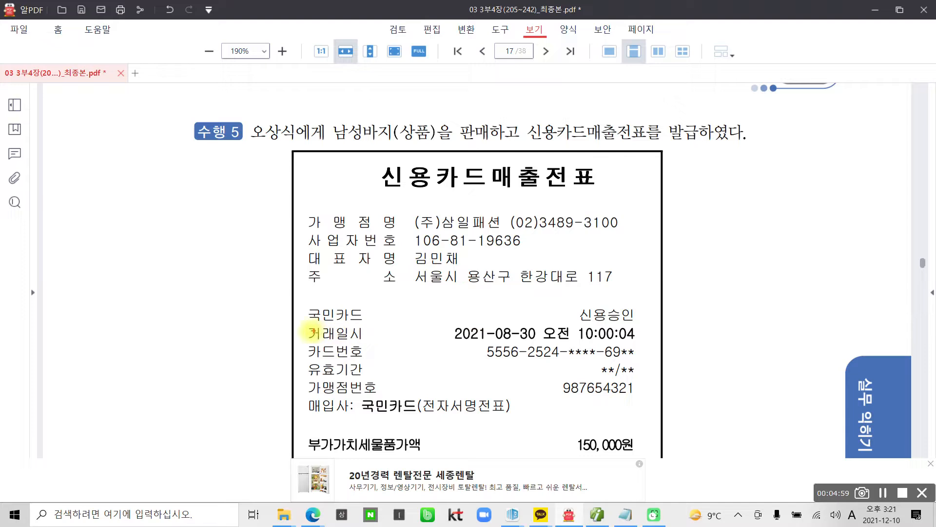
{"action": "left_click_drag", "start_coordinate": [288, 322], "coordinate": [548, 343]}
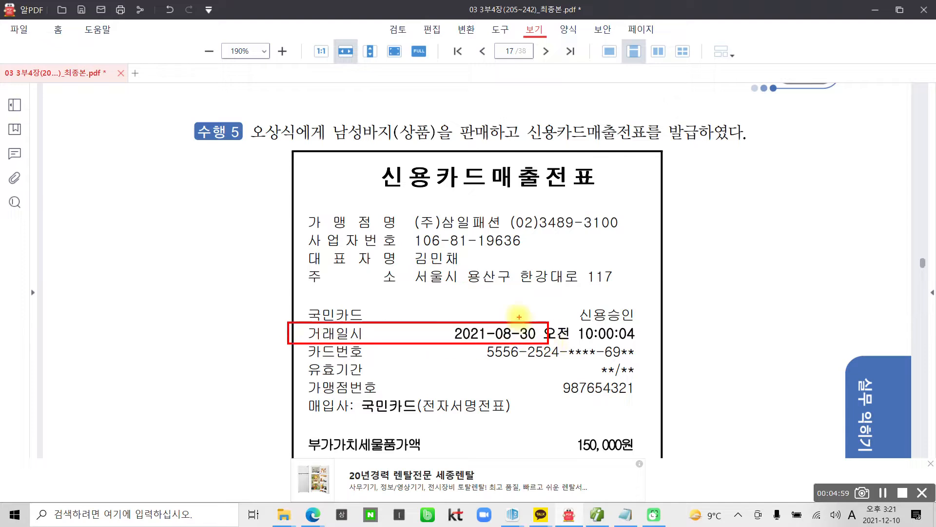
{"action": "left_click_drag", "start_coordinate": [512, 305], "coordinate": [571, 283]}
{"action": "key", "text": "Escape"}
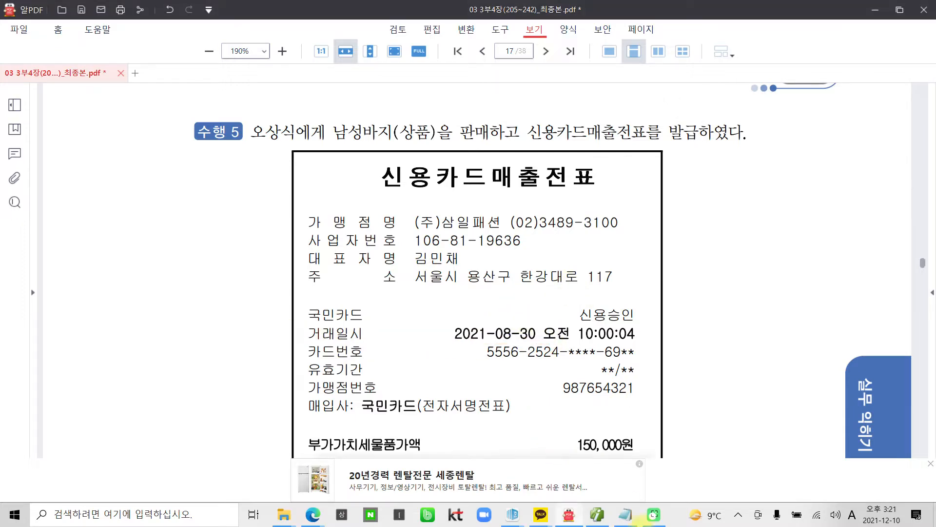
Step: Start an 08-30 voucher of type 17 카과 in 매입매출전표입력 with card company 국민카드사
{"action": "left_click", "coordinate": [605, 516]}
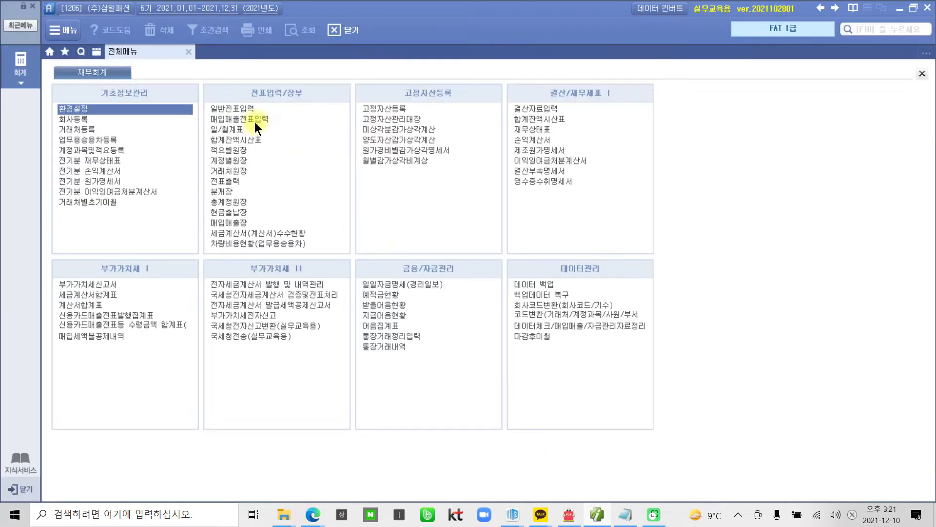
{"action": "left_click", "coordinate": [255, 122]}
{"action": "type", "text": "0830"}
{"action": "key", "text": "Return"}
{"action": "key", "text": "Return"}
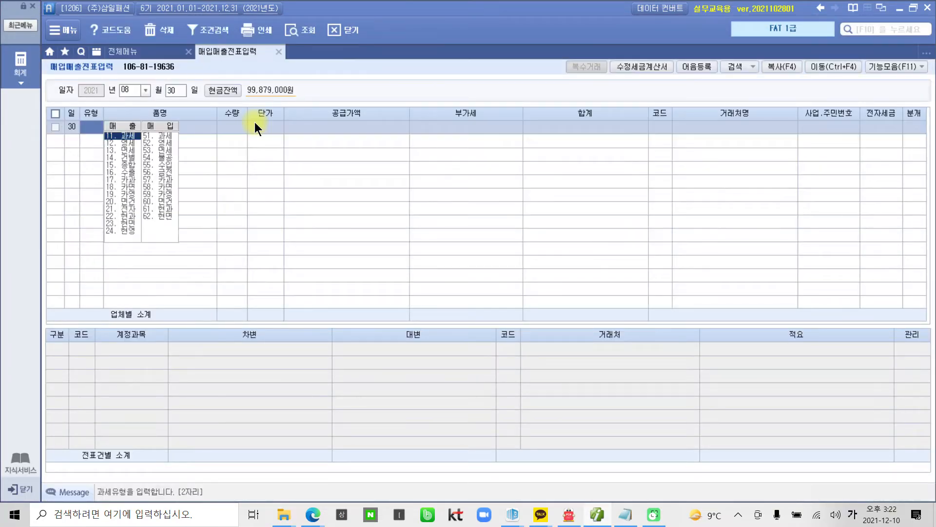
{"action": "type", "text": "117"}
{"action": "key", "text": "Return"}
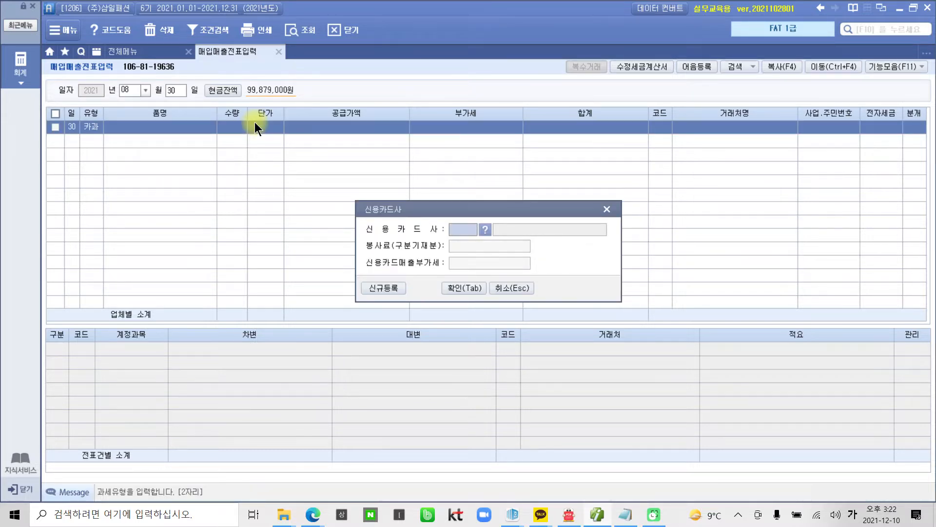
{"action": "left_click", "coordinate": [484, 229]}
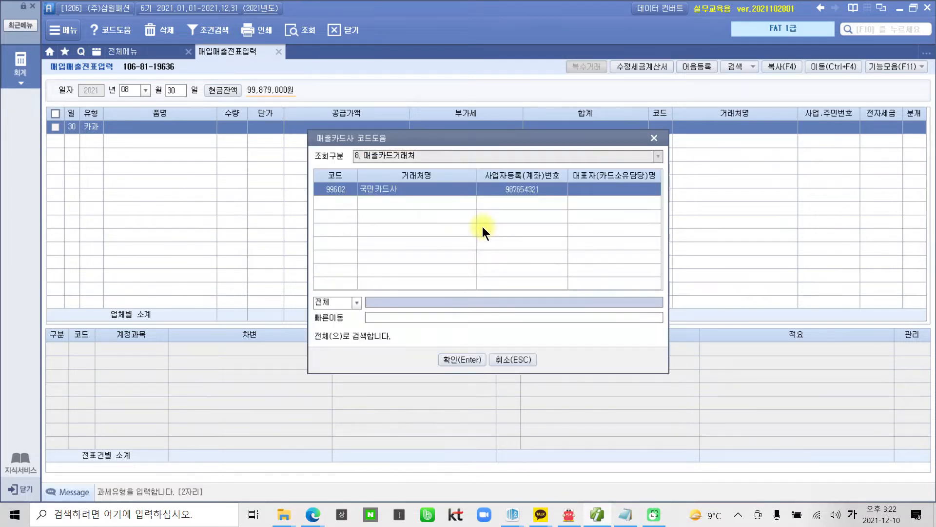
{"action": "left_click", "coordinate": [457, 359]}
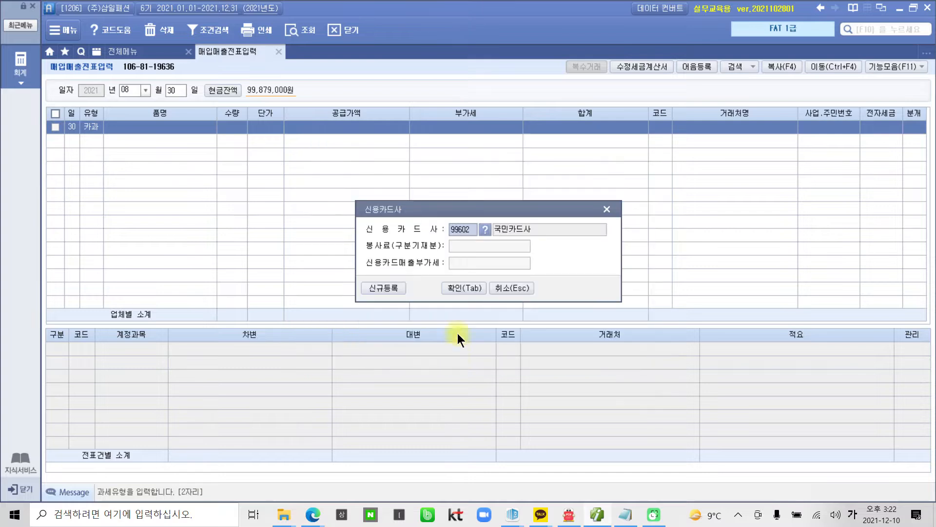
{"action": "left_click", "coordinate": [459, 289]}
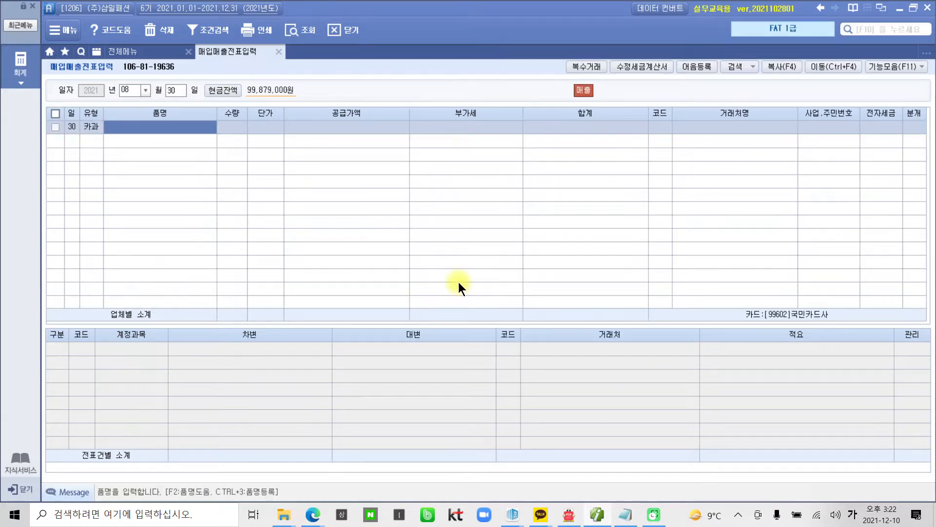
Step: Enter item 남성바지 with supply value 150,000 and VAT 15,000
{"action": "type", "text": "ㄴ님시"}
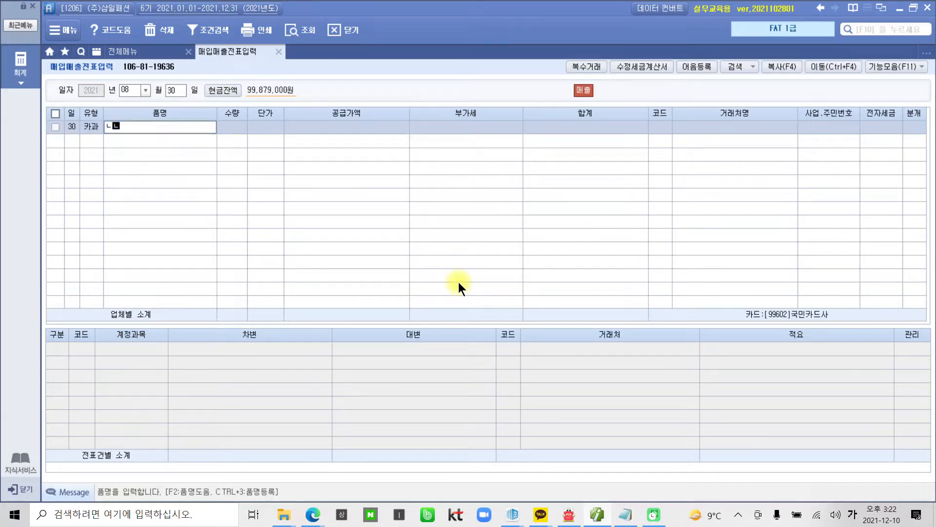
{"action": "key", "text": "BackSpace"}
{"action": "key", "text": "BackSpace"}
{"action": "key", "text": "BackSpace"}
{"action": "key", "text": "BackSpace"}
{"action": "type", "text": "남성바지"}
{"action": "key", "text": "Return"}
{"action": "key", "text": "Return"}
{"action": "key", "text": "Return"}
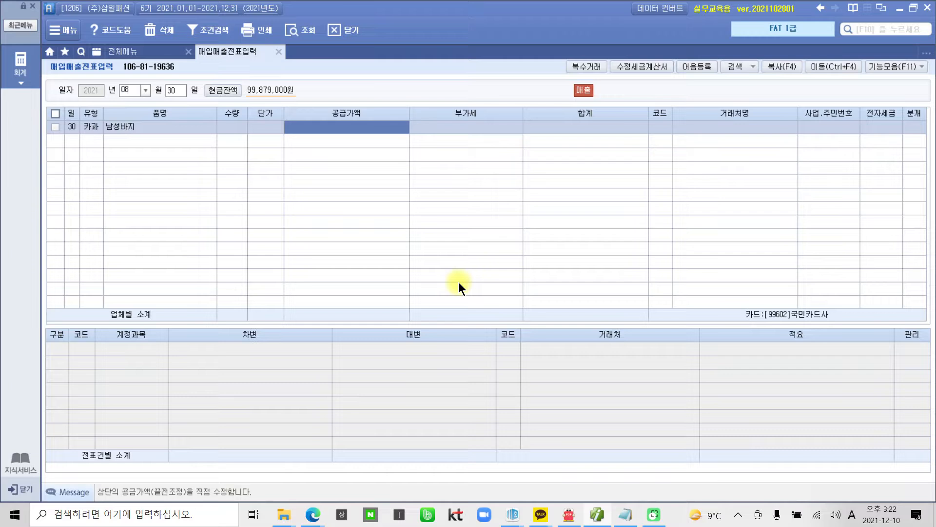
{"action": "type", "text": "150000"}
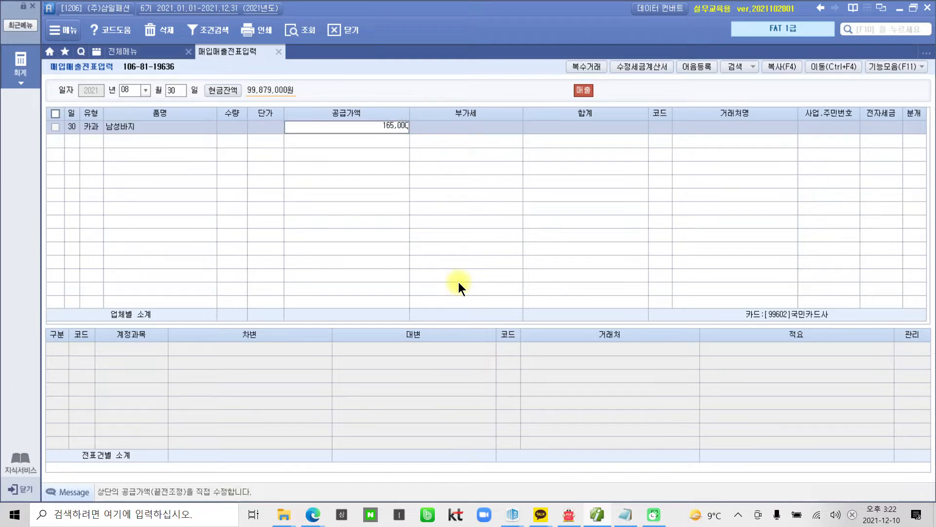
{"action": "key", "text": "Return"}
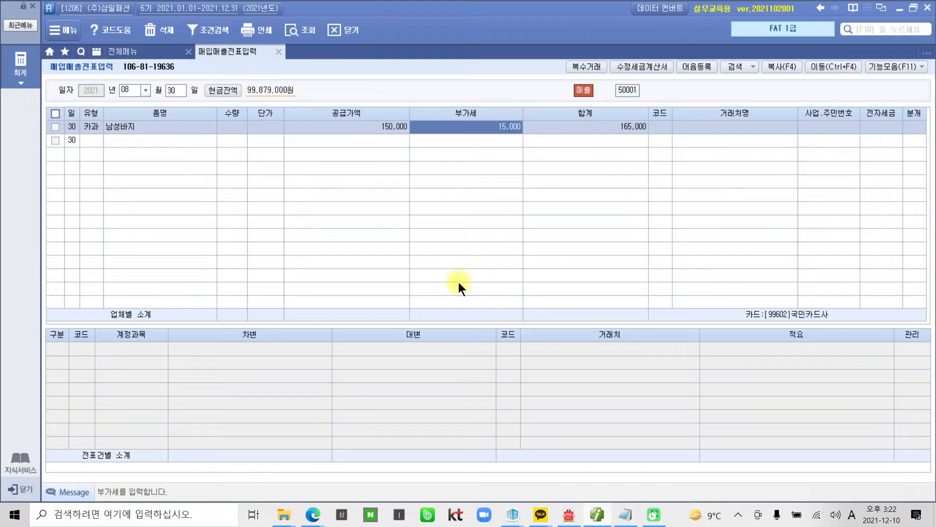
{"action": "key", "text": "Return"}
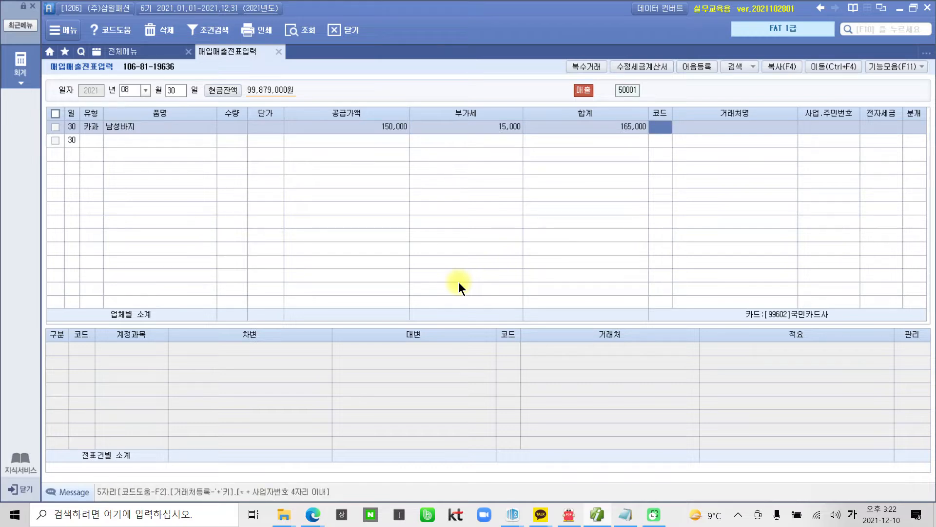
Step: Set the customer to the slip's individual buyer (03001) and skip the e-invoice field
{"action": "type", "text": "오상"}
{"action": "key", "text": "Return"}
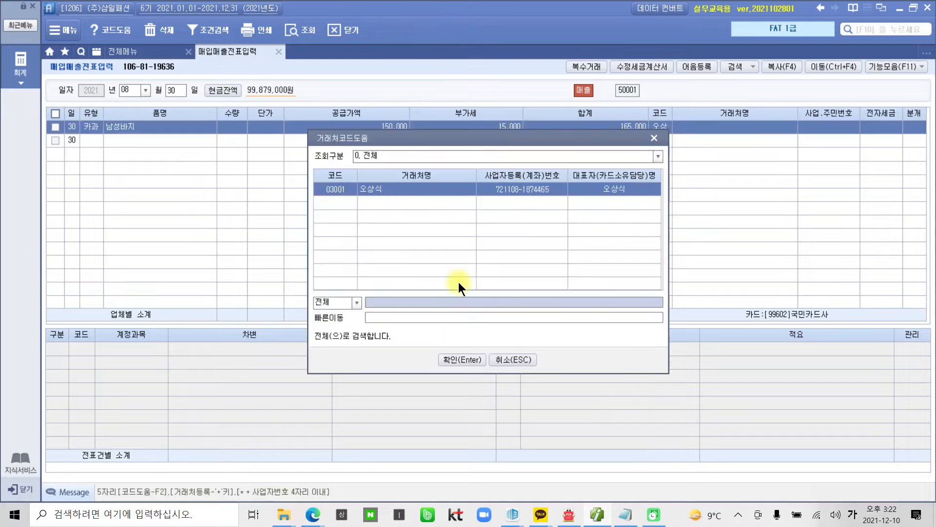
{"action": "key", "text": "Return"}
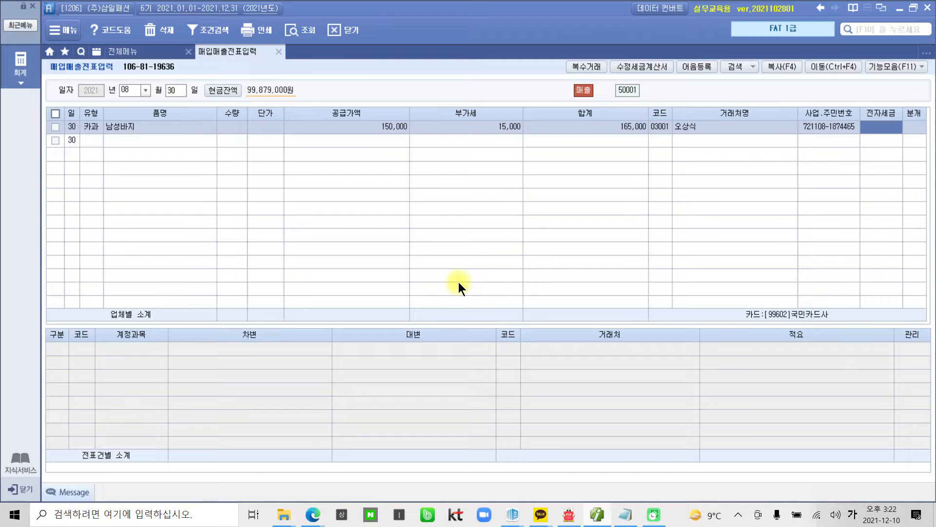
{"action": "key", "text": "Return"}
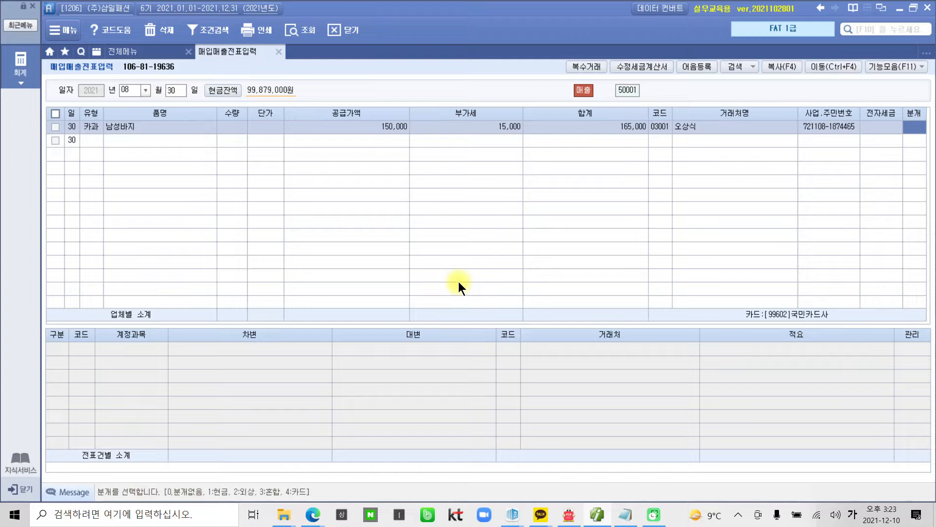
{"action": "key", "text": "ctrl+2"}
Step: Choose journal type 4 카드 for the Aug 30 sale
{"action": "mouse_move", "coordinate": [268, 503]}
{"action": "left_mouse_down"}
{"action": "mouse_move", "coordinate": [308, 476]}
{"action": "mouse_move", "coordinate": [289, 515]}
{"action": "left_mouse_up"}
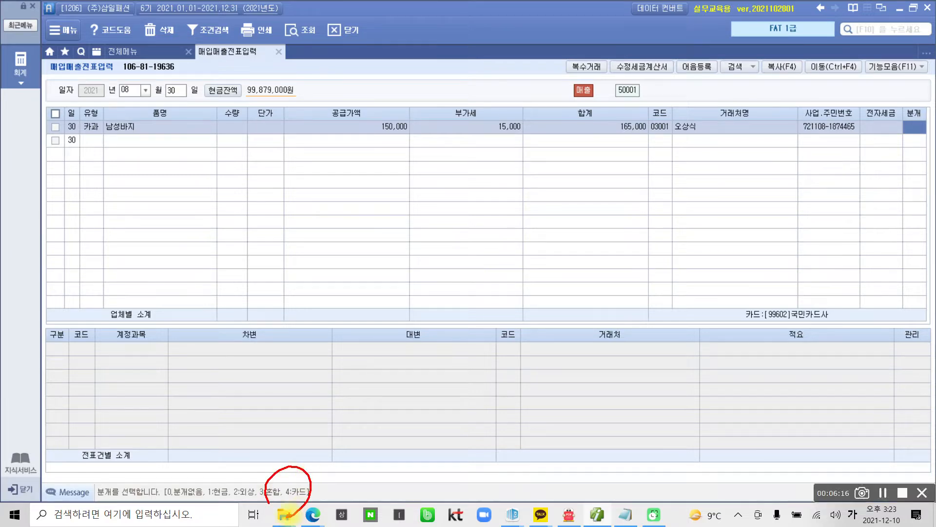
{"action": "key", "text": "Escape"}
{"action": "key", "text": "super+a"}
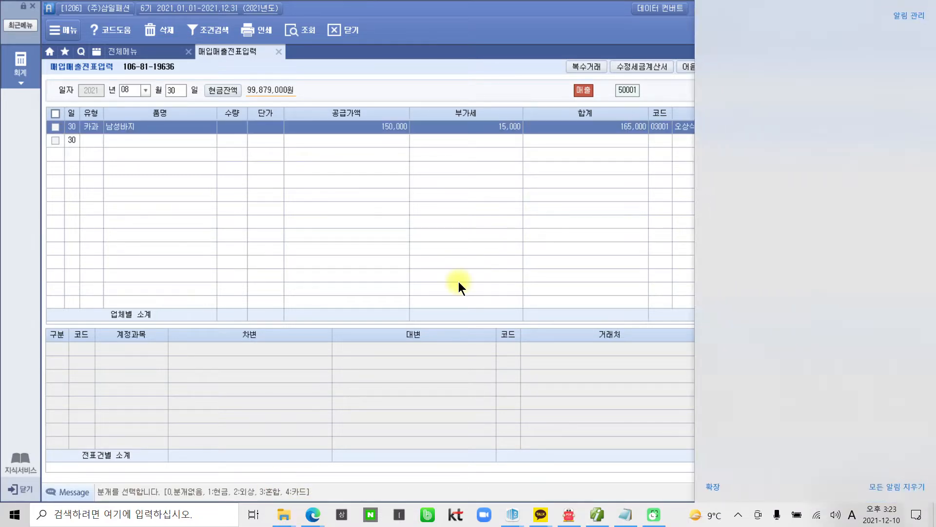
{"action": "left_click", "coordinate": [459, 282]}
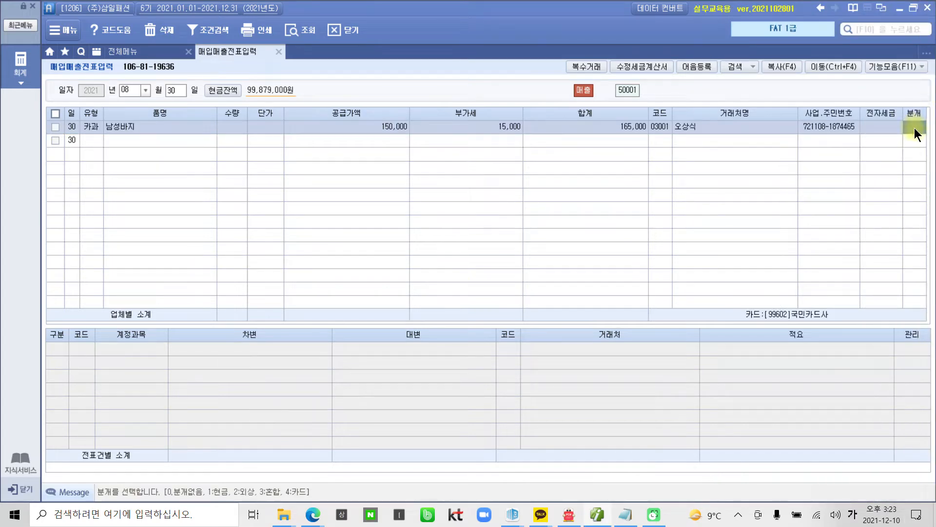
{"action": "type", "text": "4"}
{"action": "key", "text": "Return"}
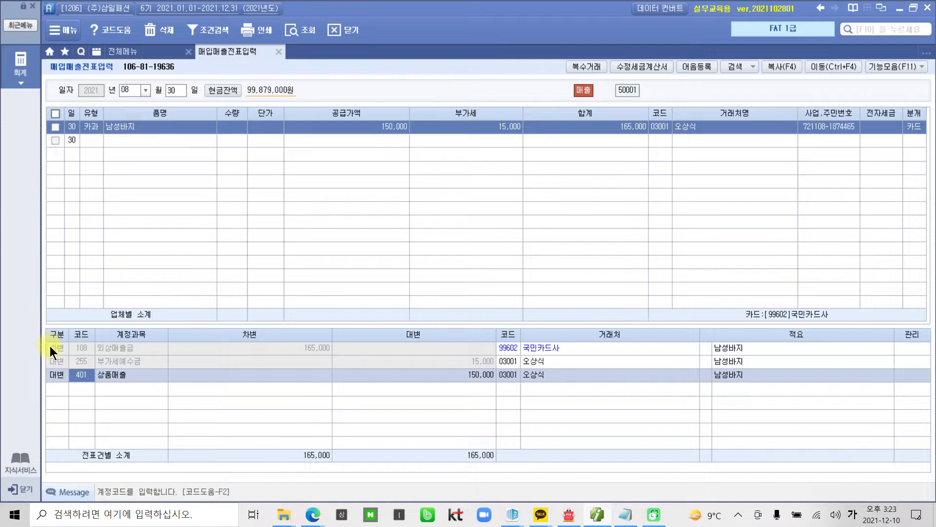
Step: Review the 외상매출금 165,000, 부가세예수금 15,000 and 상품매출 150,000 journal lines
{"action": "left_click", "coordinate": [62, 347]}
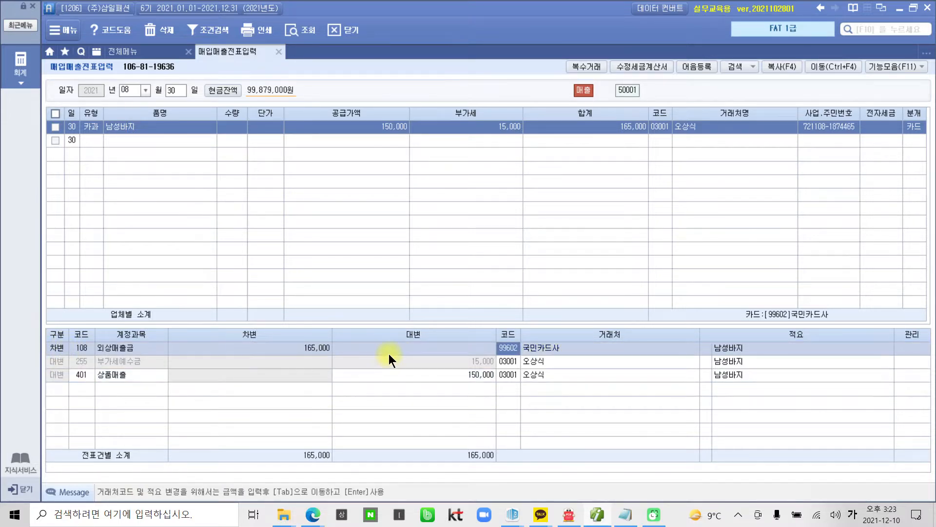
{"action": "left_click", "coordinate": [538, 361]}
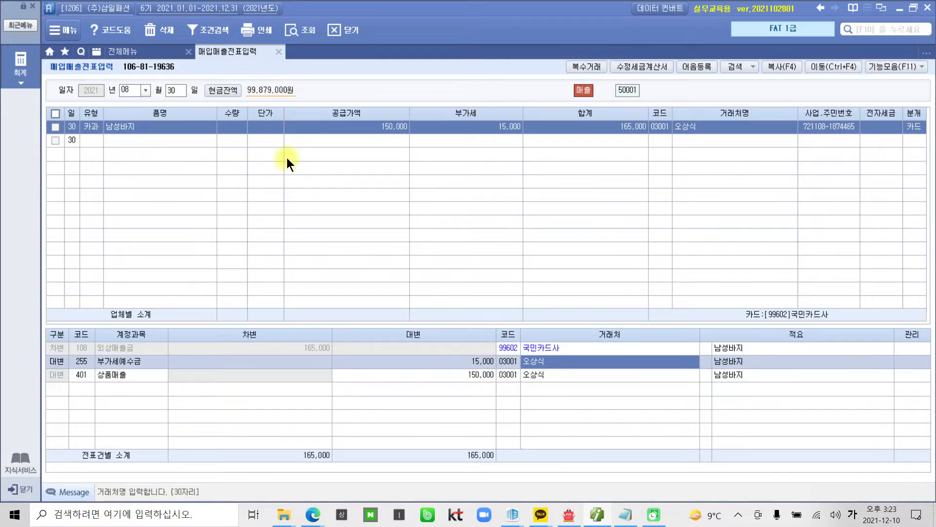
{"action": "left_click", "coordinate": [88, 375]}
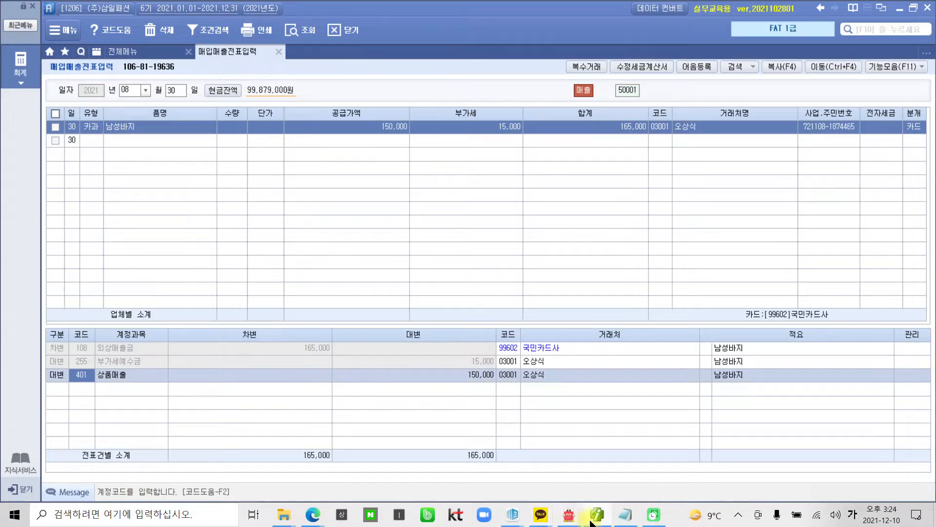
Step: Scroll the PDF textbook down to page 19's 수행 tip on sales types
{"action": "left_click", "coordinate": [569, 515]}
{"action": "scroll", "coordinate": [462, 366], "scroll_direction": "down", "scroll_amount": 1}
{"action": "scroll", "coordinate": [462, 366], "scroll_direction": "down", "scroll_amount": 9}
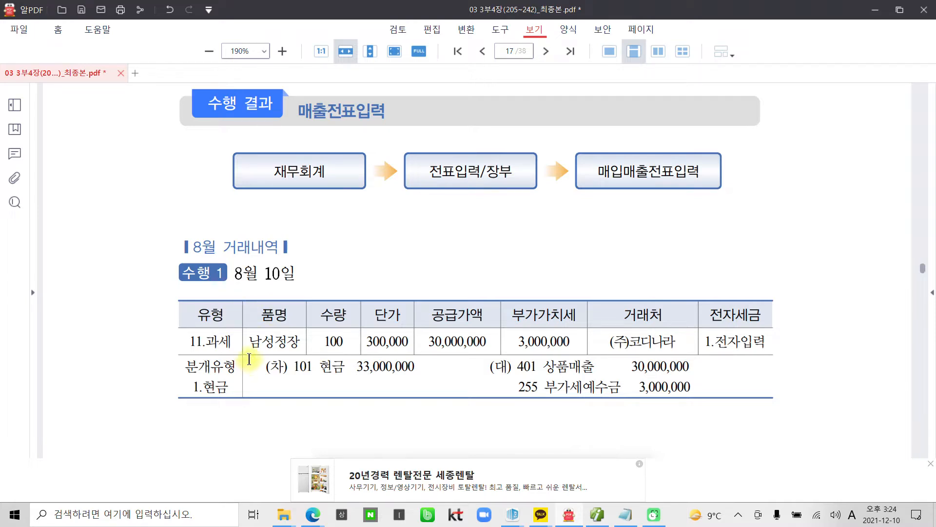
{"action": "scroll", "coordinate": [397, 351], "scroll_direction": "down", "scroll_amount": 10}
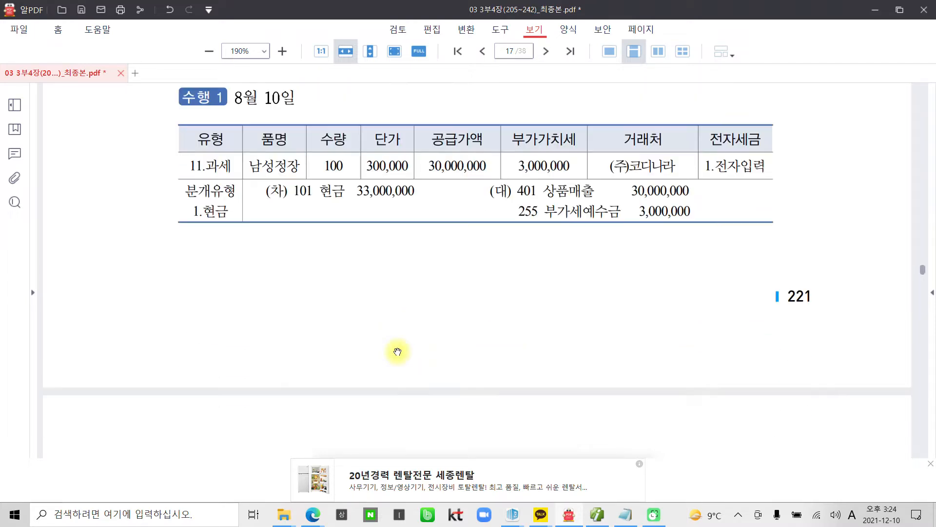
{"action": "scroll", "coordinate": [396, 354], "scroll_direction": "down", "scroll_amount": 6}
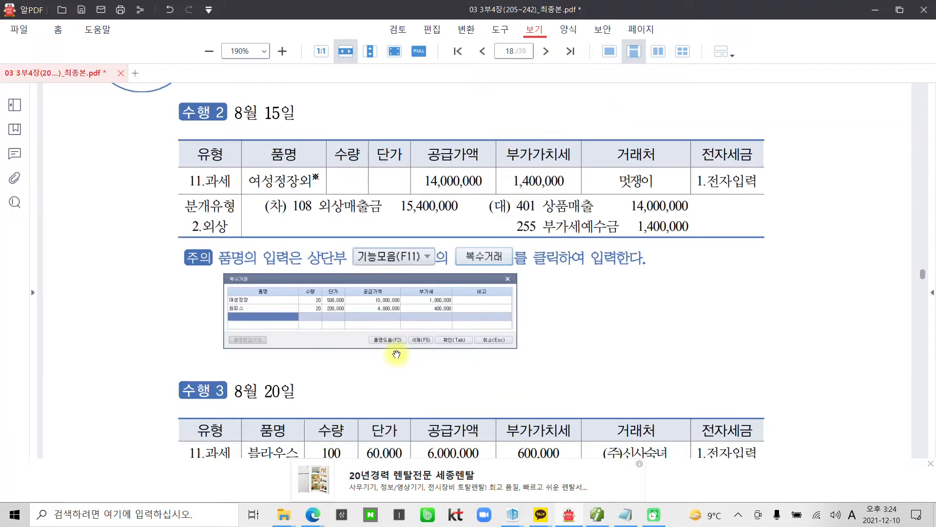
{"action": "scroll", "coordinate": [395, 354], "scroll_direction": "down", "scroll_amount": 10}
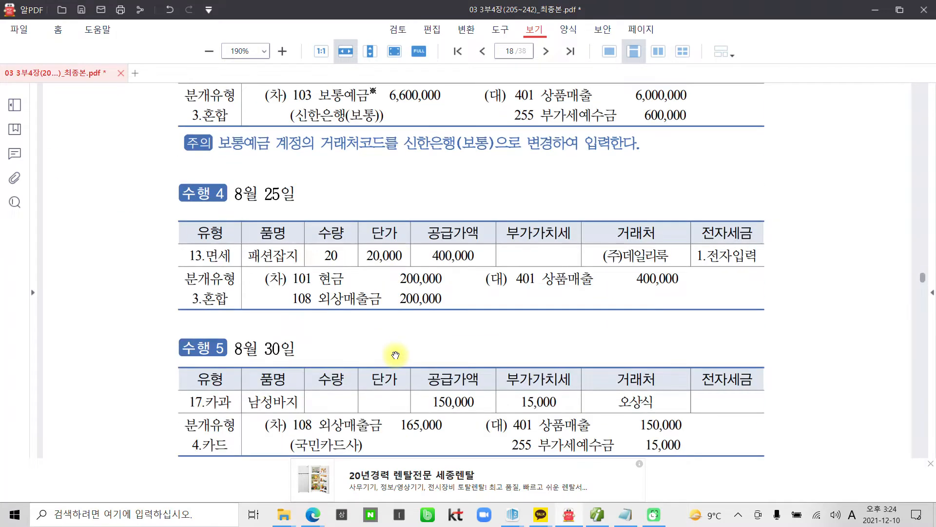
{"action": "scroll", "coordinate": [396, 356], "scroll_direction": "down", "scroll_amount": 10}
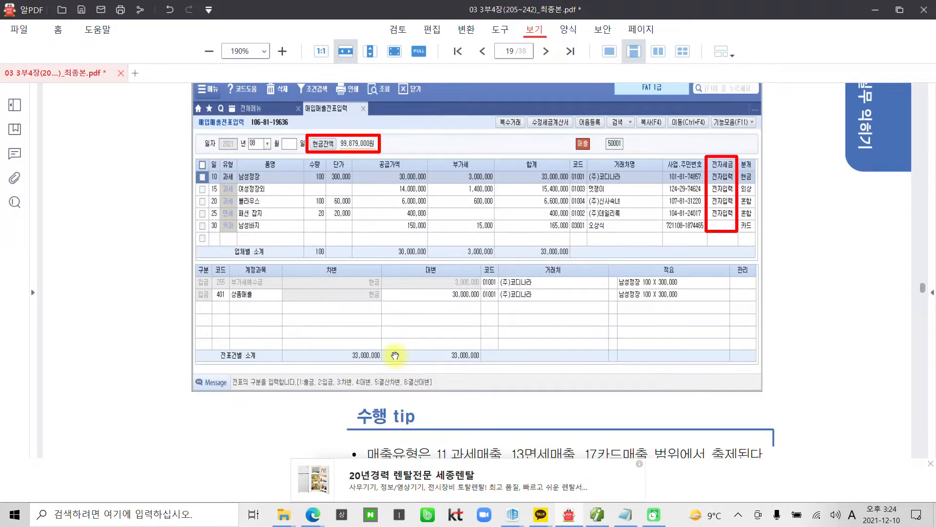
{"action": "scroll", "coordinate": [395, 356], "scroll_direction": "down", "scroll_amount": 4}
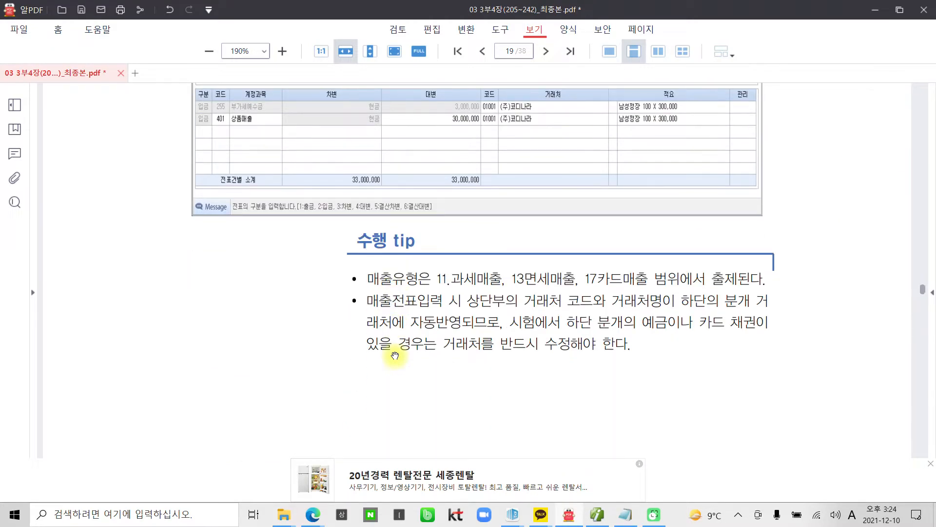
{"action": "scroll", "coordinate": [395, 355], "scroll_direction": "down", "scroll_amount": 1}
{"action": "scroll", "coordinate": [394, 352], "scroll_direction": "down", "scroll_amount": 2}
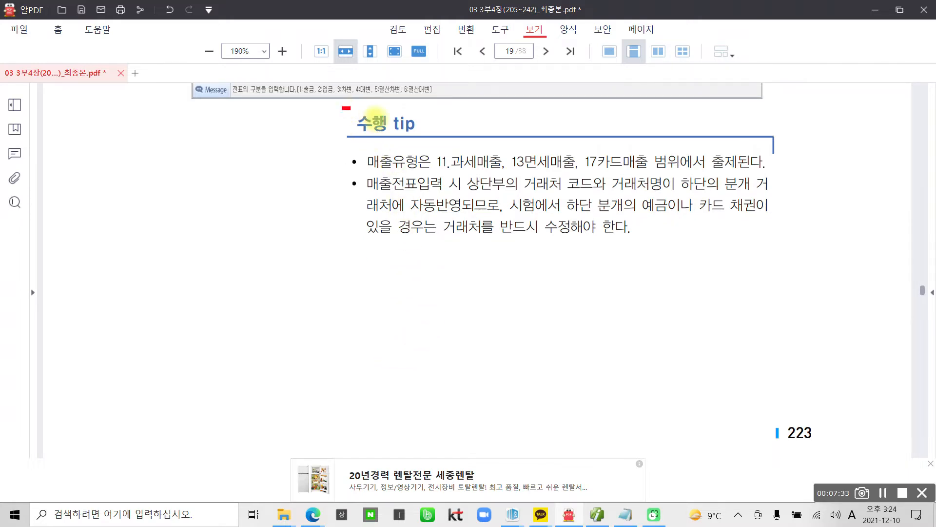
Step: Box the 수행 tip in red, underline the sales types, and circle 예금, 카드 채권이 and 수정해
{"action": "left_click_drag", "start_coordinate": [343, 108], "coordinate": [430, 136]}
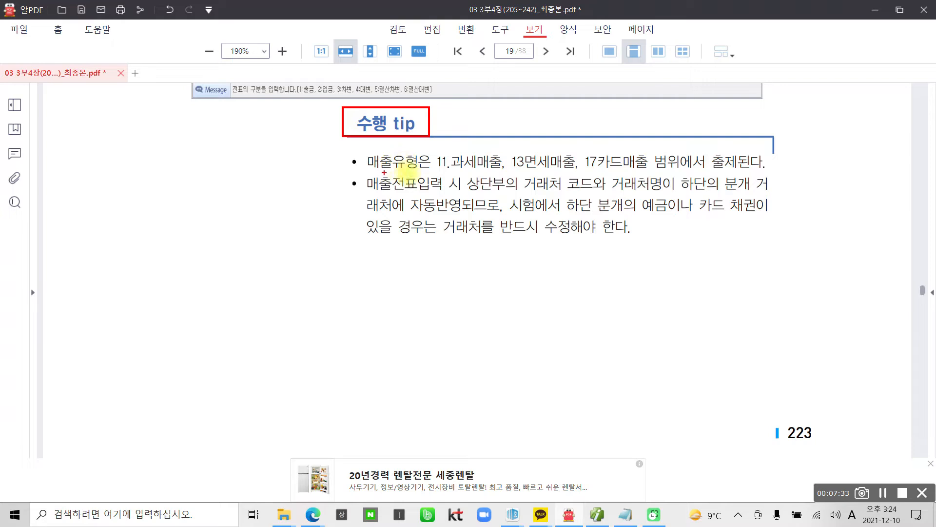
{"action": "left_click_drag", "start_coordinate": [437, 170], "coordinate": [646, 169]}
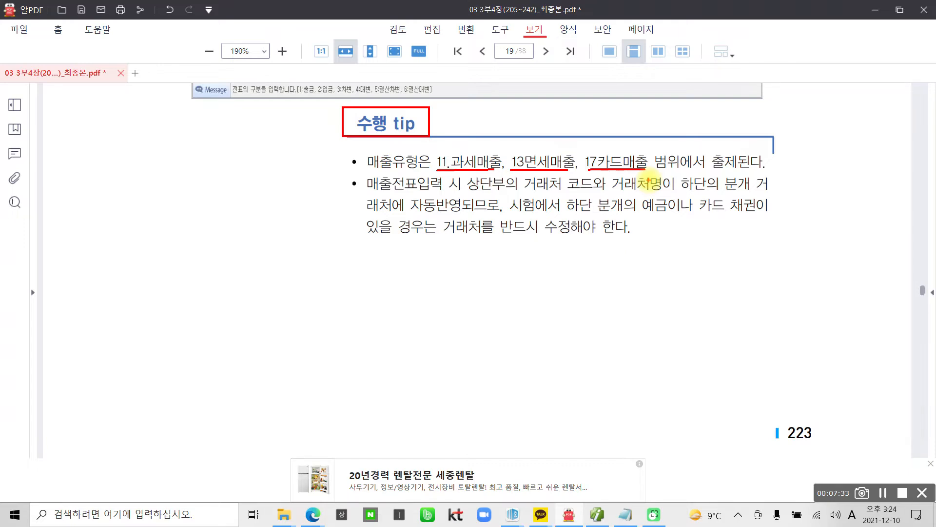
{"action": "mouse_move", "coordinate": [658, 187]}
{"action": "left_mouse_down"}
{"action": "mouse_move", "coordinate": [642, 220]}
{"action": "mouse_move", "coordinate": [676, 205]}
{"action": "mouse_move", "coordinate": [671, 225]}
{"action": "left_mouse_up"}
{"action": "mouse_move", "coordinate": [580, 221]}
{"action": "left_mouse_down"}
{"action": "mouse_move", "coordinate": [546, 246]}
{"action": "mouse_move", "coordinate": [580, 250]}
{"action": "left_mouse_up"}
{"action": "left_click_drag", "start_coordinate": [730, 188], "coordinate": [736, 236]}
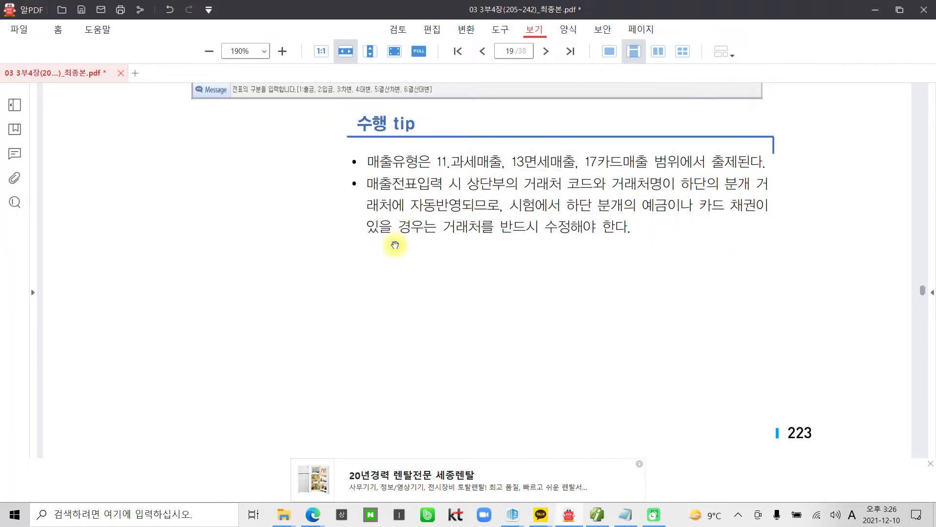
{"action": "scroll", "coordinate": [395, 244], "scroll_direction": "down", "scroll_amount": 3}
Step: Scroll to page 20 showing the 수행 1 electronic tax invoice for the 스커트 purchase
{"action": "scroll", "coordinate": [397, 246], "scroll_direction": "down", "scroll_amount": 7}
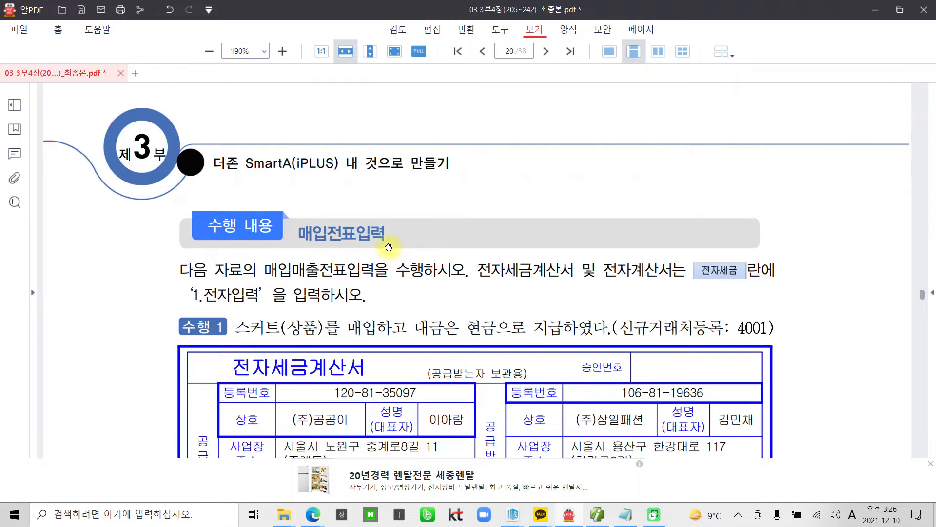
{"action": "scroll", "coordinate": [366, 247], "scroll_direction": "up", "scroll_amount": 4}
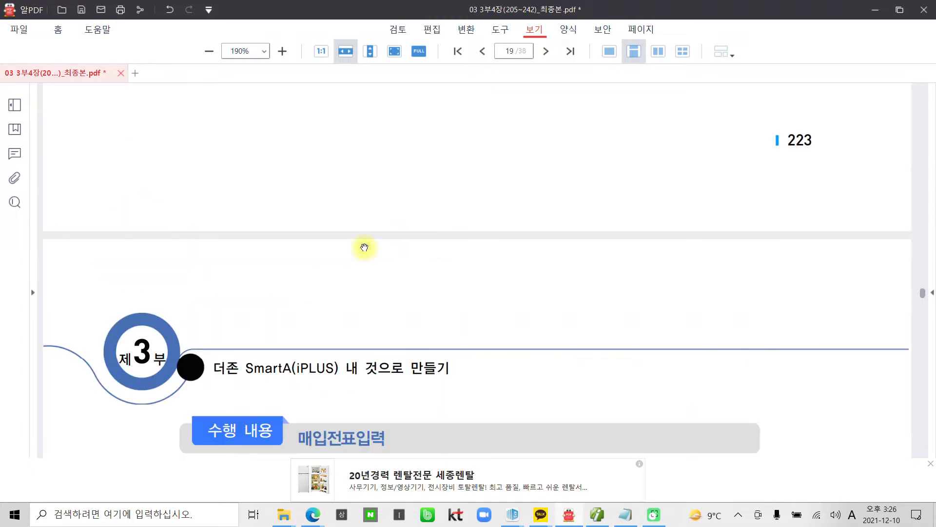
{"action": "scroll", "coordinate": [364, 247], "scroll_direction": "down", "scroll_amount": 5}
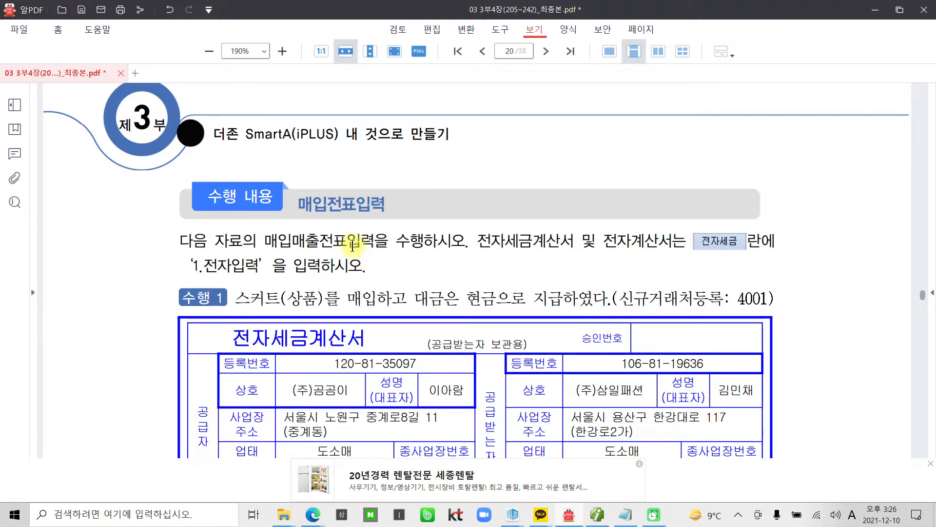
{"action": "scroll", "coordinate": [352, 245], "scroll_direction": "down", "scroll_amount": 1}
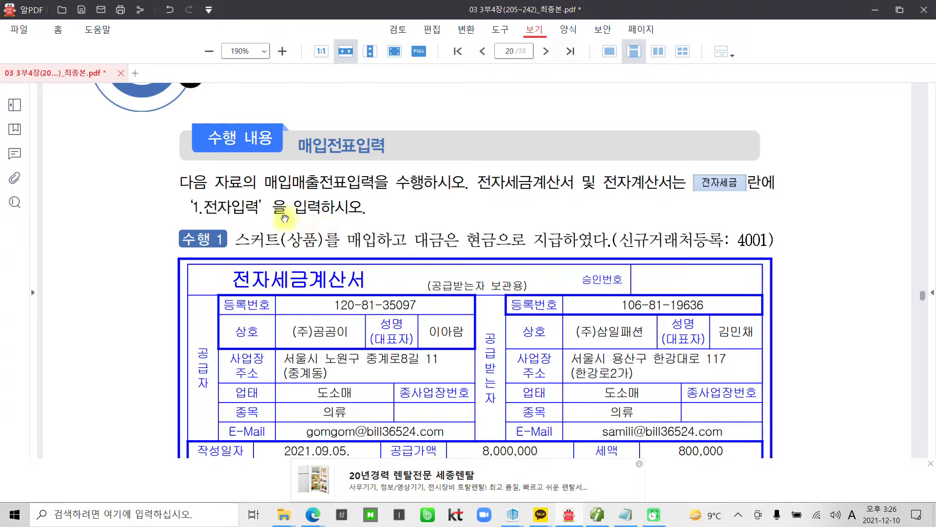
Step: Highlight '1.전자입력' in yellow in the page 20 instructions
{"action": "left_click_drag", "start_coordinate": [265, 182], "coordinate": [468, 181]}
{"action": "left_click", "coordinate": [501, 201]}
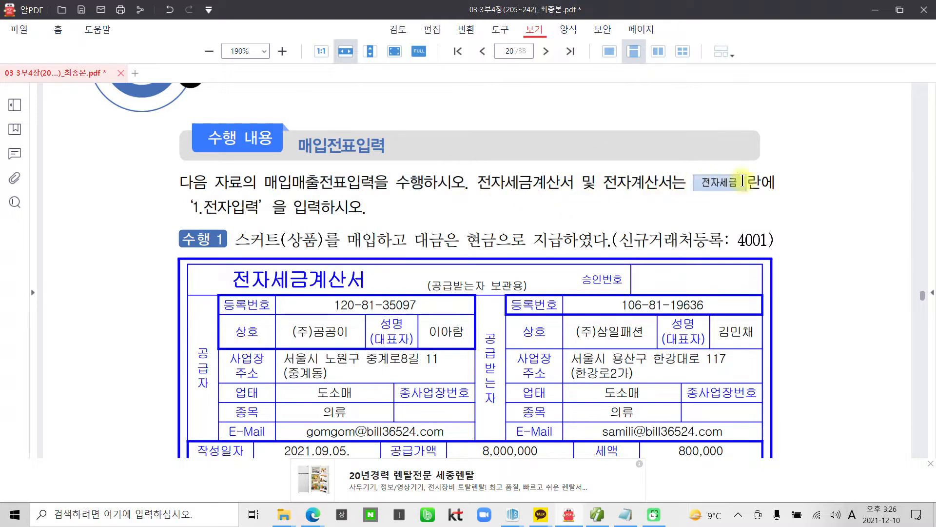
{"action": "left_click_drag", "start_coordinate": [191, 206], "coordinate": [266, 207]}
{"action": "right_click", "coordinate": [225, 207]}
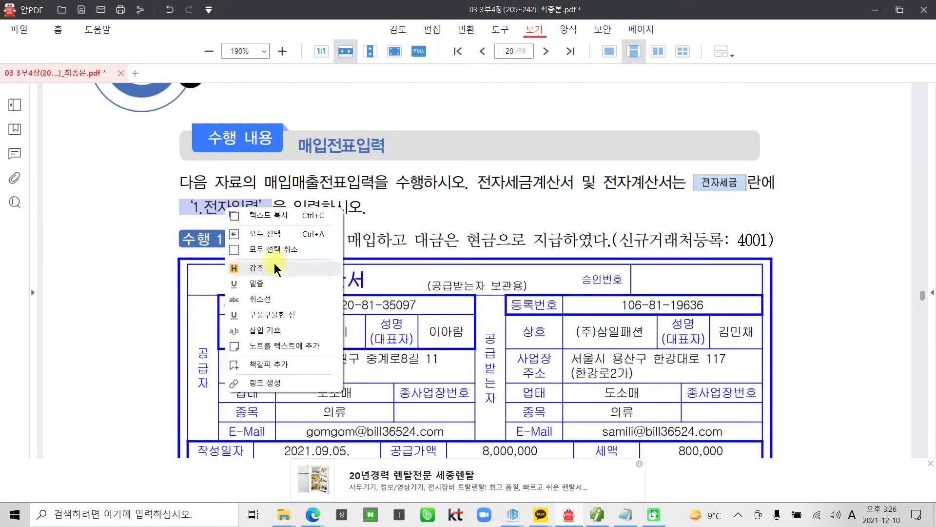
{"action": "left_click", "coordinate": [257, 267]}
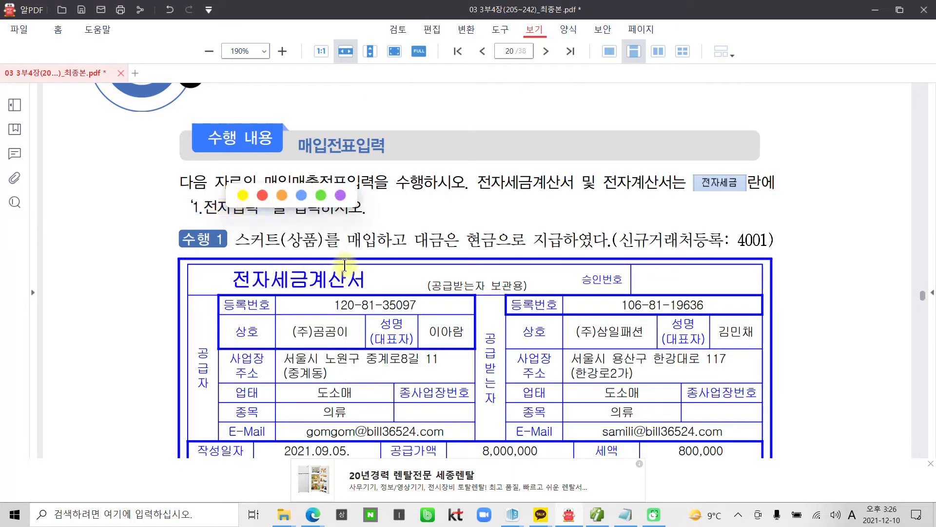
{"action": "left_click", "coordinate": [280, 239]}
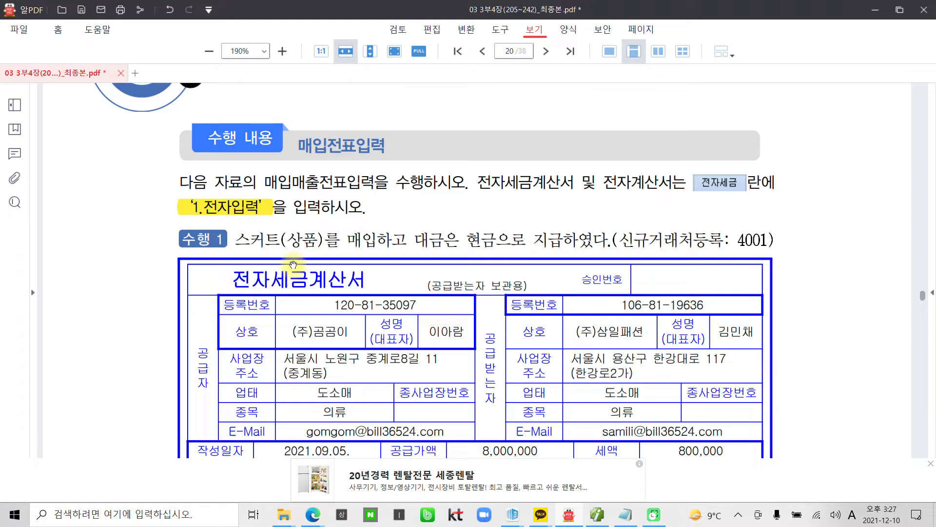
Step: Highlight 신규거래처등록 in the 수행 1 skirt purchase line in yellow
{"action": "scroll", "coordinate": [293, 265], "scroll_direction": "down", "scroll_amount": 3}
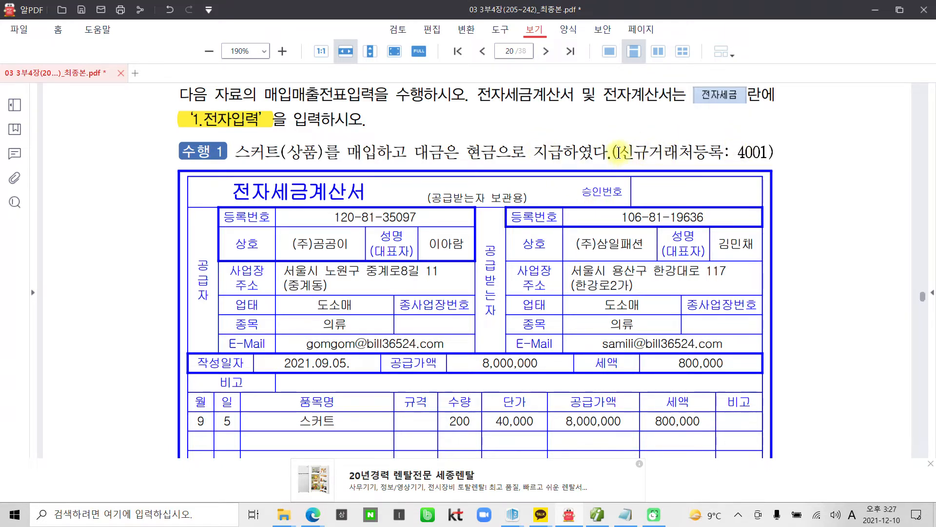
{"action": "left_click_drag", "start_coordinate": [617, 152], "coordinate": [723, 153]}
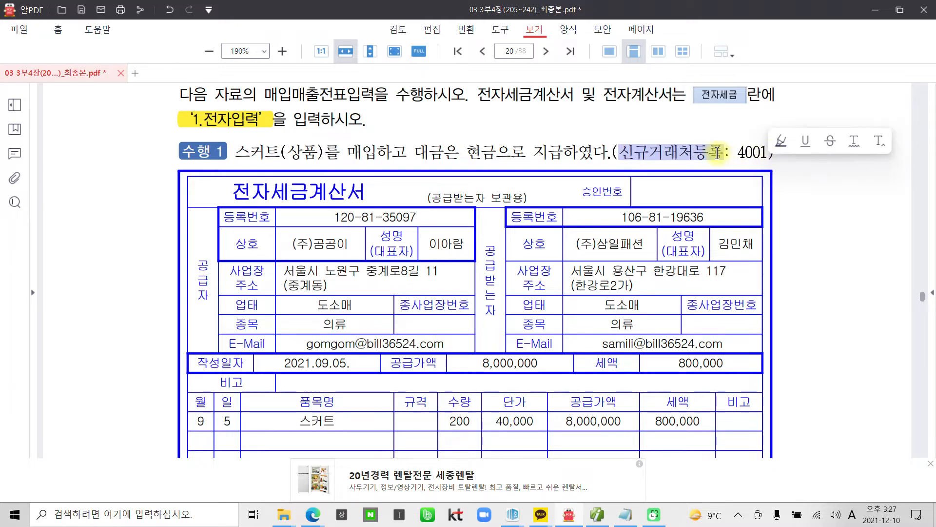
{"action": "left_click", "coordinate": [794, 141]}
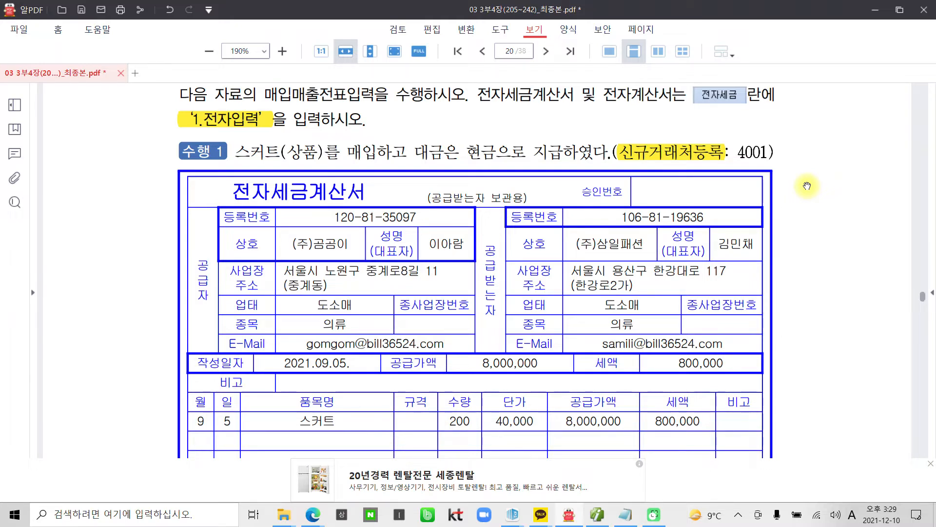
Step: Draw a red box around 세금계산서 in the invoice title, discarding a trial loop on the supplier block
{"action": "key", "text": "ctrl+2"}
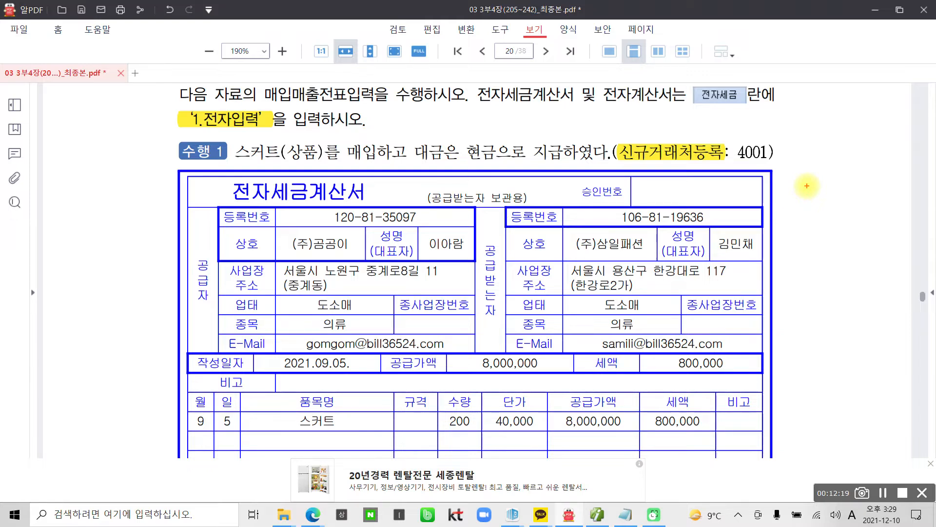
{"action": "mouse_move", "coordinate": [320, 345]}
{"action": "left_mouse_down"}
{"action": "mouse_move", "coordinate": [215, 339]}
{"action": "mouse_move", "coordinate": [466, 217]}
{"action": "mouse_move", "coordinate": [253, 358]}
{"action": "left_mouse_up"}
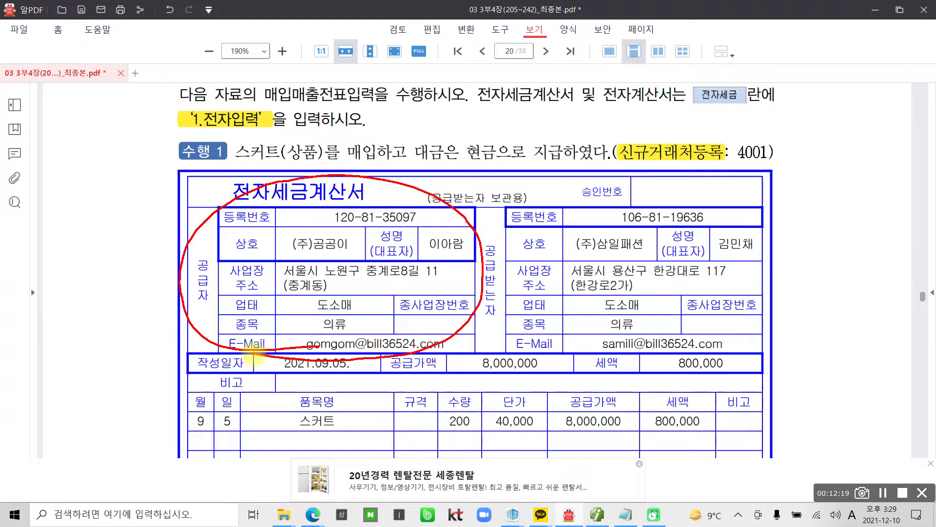
{"action": "key", "text": "Escape"}
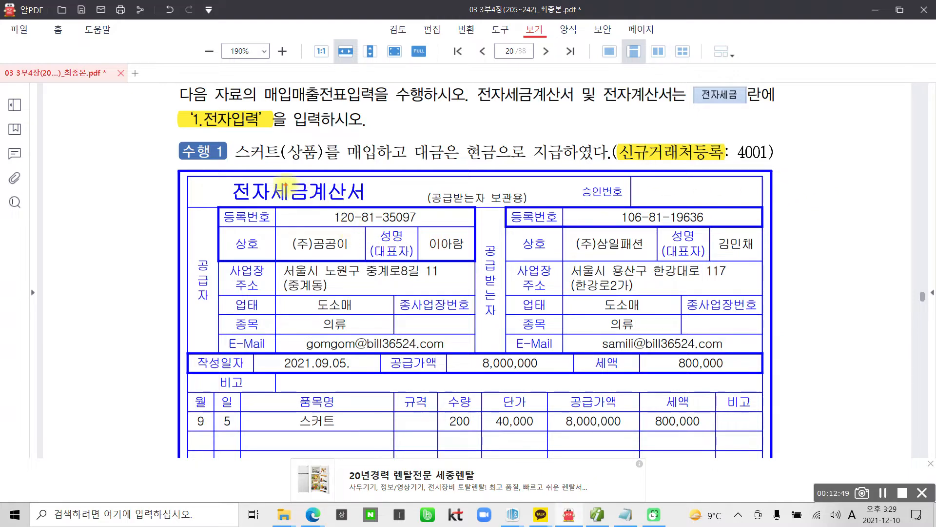
{"action": "left_click_drag", "start_coordinate": [270, 171], "coordinate": [370, 207]}
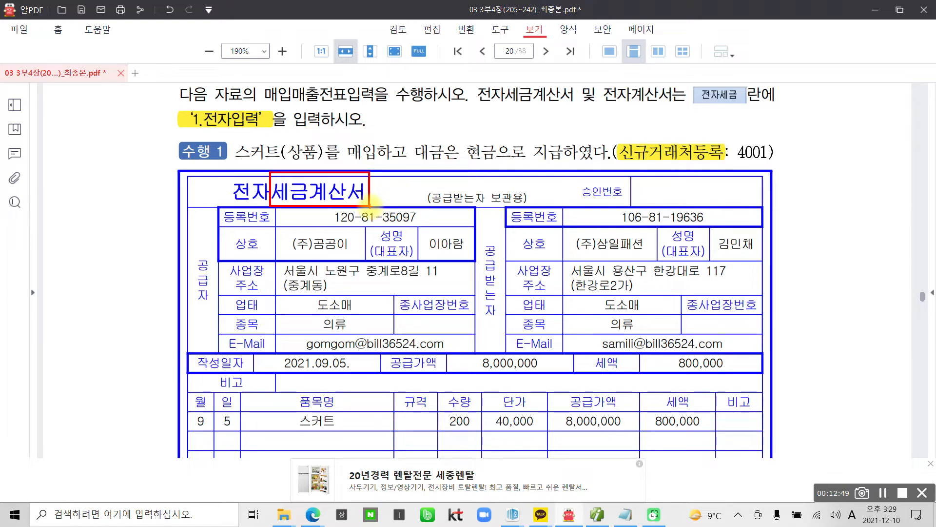
Step: Circle the 800,000 세액 and handwrite 공제가능 beside it
{"action": "mouse_move", "coordinate": [702, 442]}
{"action": "left_mouse_down"}
{"action": "mouse_move", "coordinate": [637, 405]}
{"action": "mouse_move", "coordinate": [714, 405]}
{"action": "mouse_move", "coordinate": [702, 457]}
{"action": "left_mouse_up"}
{"action": "mouse_move", "coordinate": [730, 365]}
{"action": "left_mouse_down"}
{"action": "mouse_move", "coordinate": [753, 385]}
{"action": "mouse_move", "coordinate": [741, 394]}
{"action": "left_mouse_up"}
{"action": "mouse_move", "coordinate": [729, 395]}
{"action": "left_mouse_down"}
{"action": "mouse_move", "coordinate": [768, 393]}
{"action": "mouse_move", "coordinate": [746, 415]}
{"action": "left_mouse_up"}
{"action": "mouse_move", "coordinate": [763, 370]}
{"action": "left_mouse_down"}
{"action": "mouse_move", "coordinate": [776, 367]}
{"action": "mouse_move", "coordinate": [770, 420]}
{"action": "mouse_move", "coordinate": [793, 405]}
{"action": "left_mouse_up"}
{"action": "mouse_move", "coordinate": [805, 361]}
{"action": "left_mouse_down"}
{"action": "mouse_move", "coordinate": [805, 420]}
{"action": "mouse_move", "coordinate": [831, 390]}
{"action": "left_mouse_up"}
{"action": "left_click_drag", "start_coordinate": [846, 344], "coordinate": [846, 404]}
{"action": "left_click_drag", "start_coordinate": [847, 385], "coordinate": [863, 384]}
{"action": "mouse_move", "coordinate": [868, 342]}
{"action": "left_mouse_down"}
{"action": "mouse_move", "coordinate": [892, 353]}
{"action": "mouse_move", "coordinate": [891, 368]}
{"action": "left_mouse_up"}
{"action": "mouse_move", "coordinate": [883, 382]}
{"action": "left_mouse_down"}
{"action": "mouse_move", "coordinate": [875, 399]}
{"action": "mouse_move", "coordinate": [881, 378]}
{"action": "left_mouse_up"}
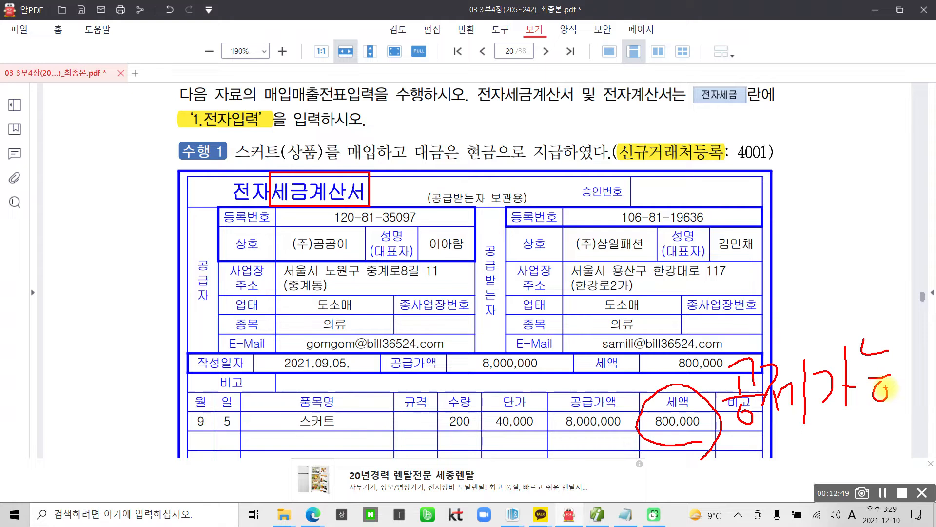
Step: Handwrite 불가능 below 공제가능 and circle 스커트(상품)를 매입하고 in red
{"action": "mouse_move", "coordinate": [741, 435]}
{"action": "left_mouse_down"}
{"action": "mouse_move", "coordinate": [742, 453]}
{"action": "mouse_move", "coordinate": [776, 441]}
{"action": "left_mouse_up"}
{"action": "mouse_move", "coordinate": [723, 460]}
{"action": "left_mouse_down"}
{"action": "mouse_move", "coordinate": [794, 453]}
{"action": "mouse_move", "coordinate": [758, 470]}
{"action": "left_mouse_up"}
{"action": "left_click_drag", "start_coordinate": [745, 471], "coordinate": [784, 483]}
{"action": "left_click_drag", "start_coordinate": [785, 451], "coordinate": [795, 473]}
{"action": "mouse_move", "coordinate": [820, 439]}
{"action": "left_mouse_down"}
{"action": "mouse_move", "coordinate": [821, 481]}
{"action": "mouse_move", "coordinate": [836, 466]}
{"action": "left_mouse_up"}
{"action": "left_click_drag", "start_coordinate": [848, 433], "coordinate": [892, 454]}
{"action": "mouse_move", "coordinate": [861, 464]}
{"action": "left_mouse_down"}
{"action": "mouse_move", "coordinate": [851, 482]}
{"action": "mouse_move", "coordinate": [858, 468]}
{"action": "left_mouse_up"}
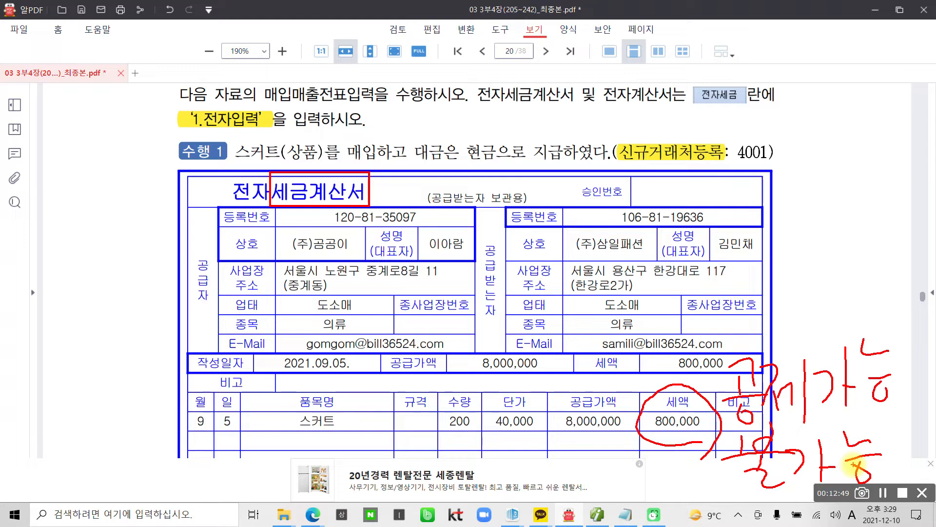
{"action": "mouse_move", "coordinate": [261, 127]}
{"action": "left_mouse_down"}
{"action": "mouse_move", "coordinate": [226, 155]}
{"action": "mouse_move", "coordinate": [405, 163]}
{"action": "mouse_move", "coordinate": [284, 128]}
{"action": "mouse_move", "coordinate": [231, 132]}
{"action": "left_mouse_up"}
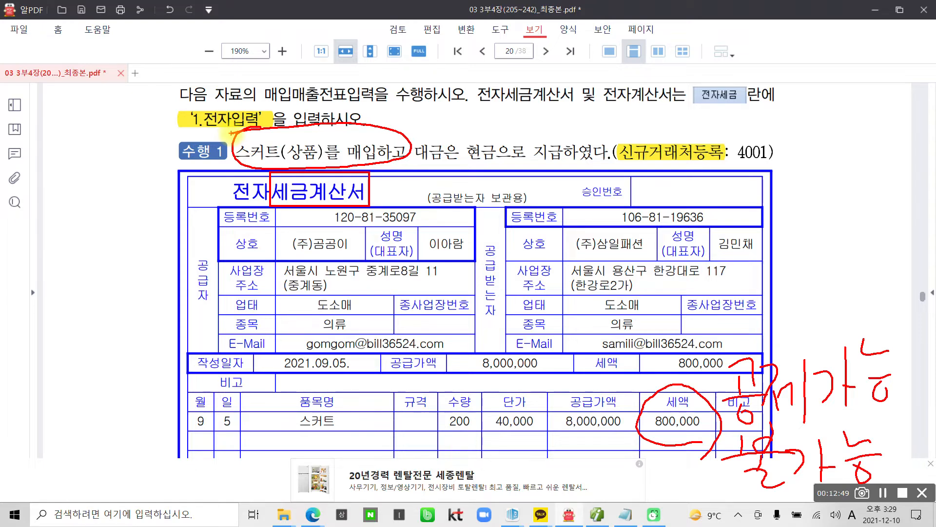
Step: Annotate page 20 in blue with a circled 51, a left arrow and a circled 54
{"action": "mouse_move", "coordinate": [810, 210]}
{"action": "left_mouse_down"}
{"action": "mouse_move", "coordinate": [777, 245]}
{"action": "mouse_move", "coordinate": [823, 218]}
{"action": "left_mouse_up"}
{"action": "mouse_move", "coordinate": [854, 209]}
{"action": "left_mouse_down"}
{"action": "mouse_move", "coordinate": [824, 252]}
{"action": "mouse_move", "coordinate": [833, 193]}
{"action": "mouse_move", "coordinate": [838, 262]}
{"action": "left_mouse_up"}
{"action": "mouse_move", "coordinate": [746, 472]}
{"action": "left_mouse_down"}
{"action": "mouse_move", "coordinate": [619, 489]}
{"action": "mouse_move", "coordinate": [634, 476]}
{"action": "left_mouse_up"}
{"action": "mouse_move", "coordinate": [543, 397]}
{"action": "left_mouse_down"}
{"action": "mouse_move", "coordinate": [530, 458]}
{"action": "mouse_move", "coordinate": [497, 456]}
{"action": "left_mouse_up"}
{"action": "mouse_move", "coordinate": [517, 431]}
{"action": "left_mouse_down"}
{"action": "mouse_move", "coordinate": [543, 438]}
{"action": "mouse_move", "coordinate": [566, 474]}
{"action": "mouse_move", "coordinate": [542, 477]}
{"action": "left_mouse_up"}
{"action": "mouse_move", "coordinate": [556, 498]}
{"action": "left_mouse_down"}
{"action": "mouse_move", "coordinate": [483, 426]}
{"action": "mouse_move", "coordinate": [543, 499]}
{"action": "left_mouse_up"}
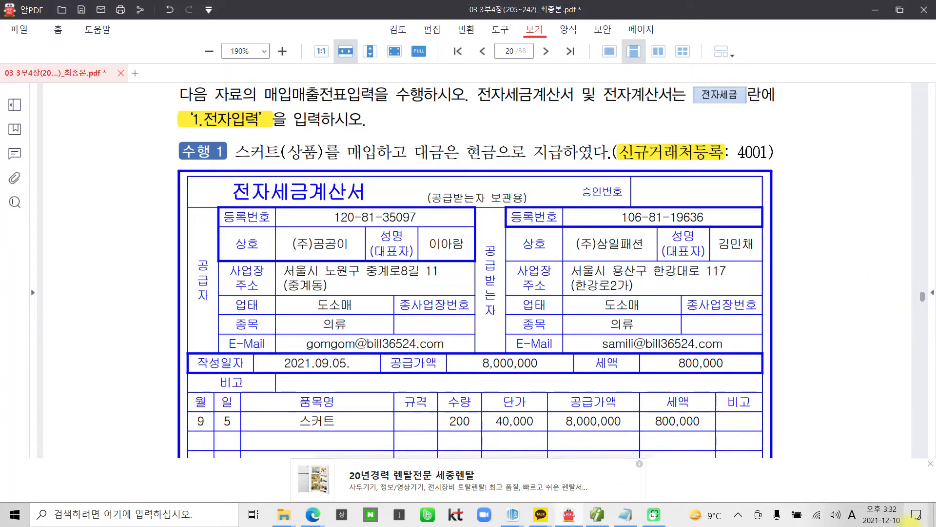
{"action": "left_click", "coordinate": [739, 515]}
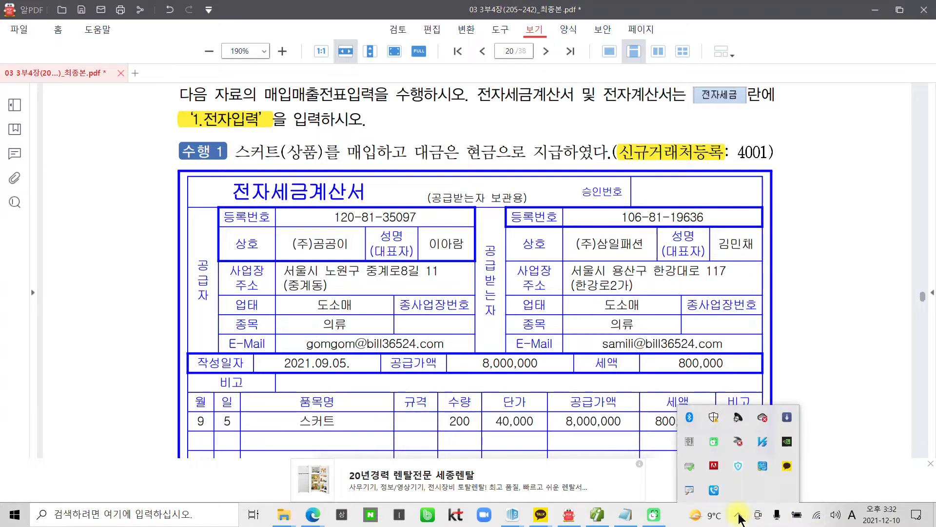
Step: Quit KT 통화매니저 from the system tray and confirm the exit
{"action": "right_click", "coordinate": [739, 490]}
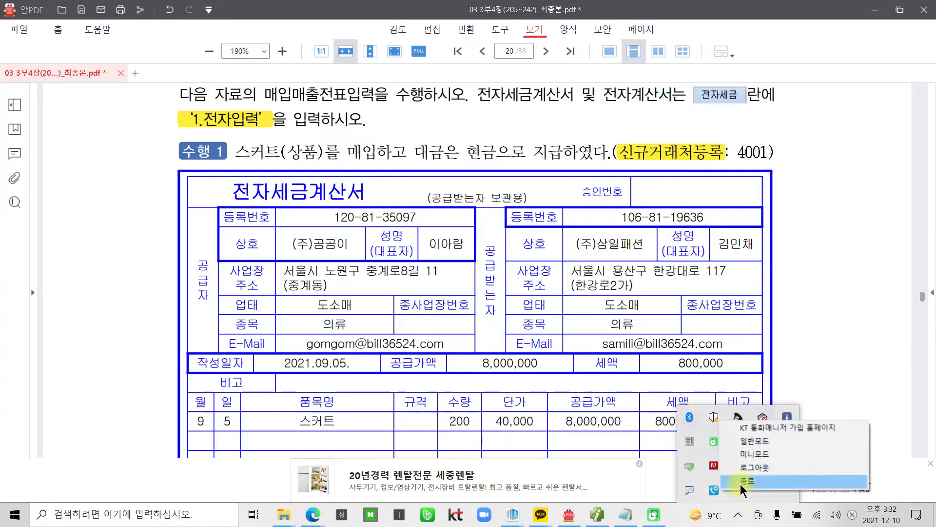
{"action": "left_click", "coordinate": [742, 481]}
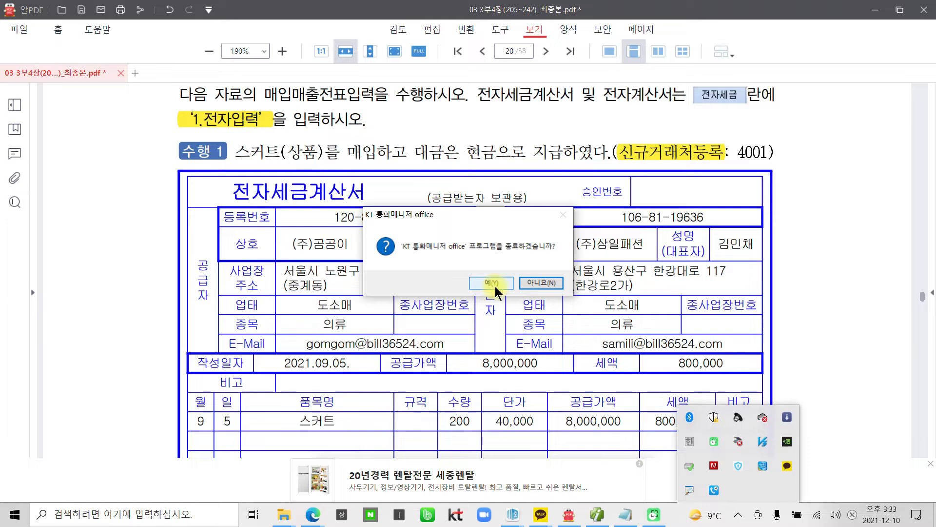
{"action": "left_click", "coordinate": [494, 286]}
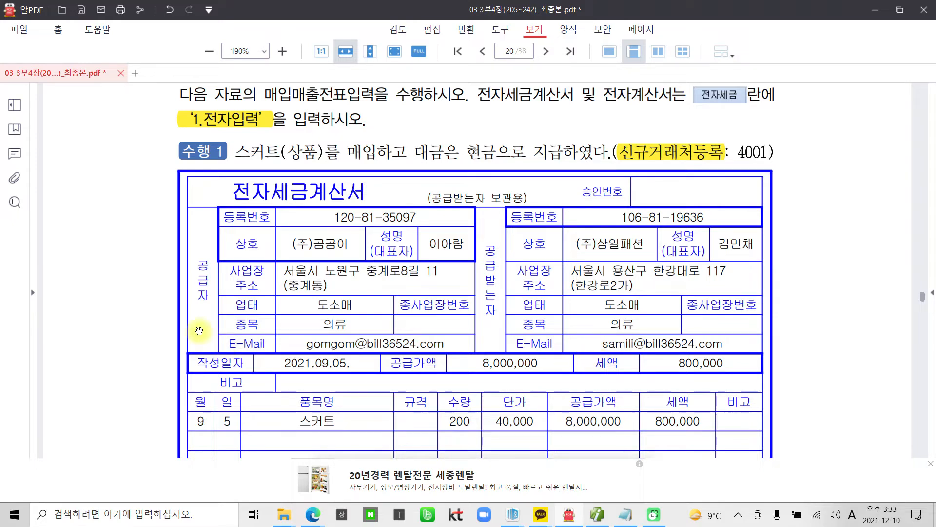
{"action": "left_click", "coordinate": [597, 514]}
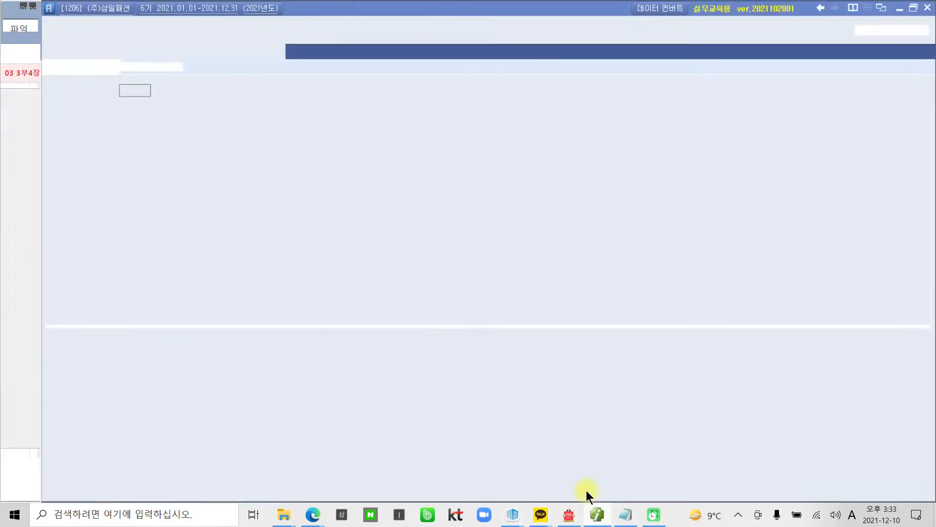
Step: Start a voucher line dated 09/05 with purchase type 11 (과세)
{"action": "left_click", "coordinate": [137, 87]}
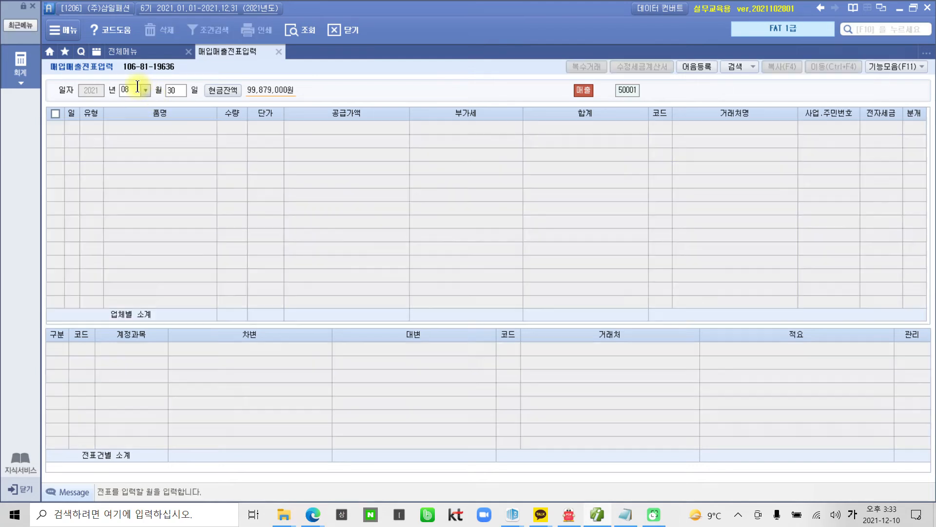
{"action": "type", "text": "9"}
{"action": "key", "text": "Return"}
{"action": "type", "text": "5"}
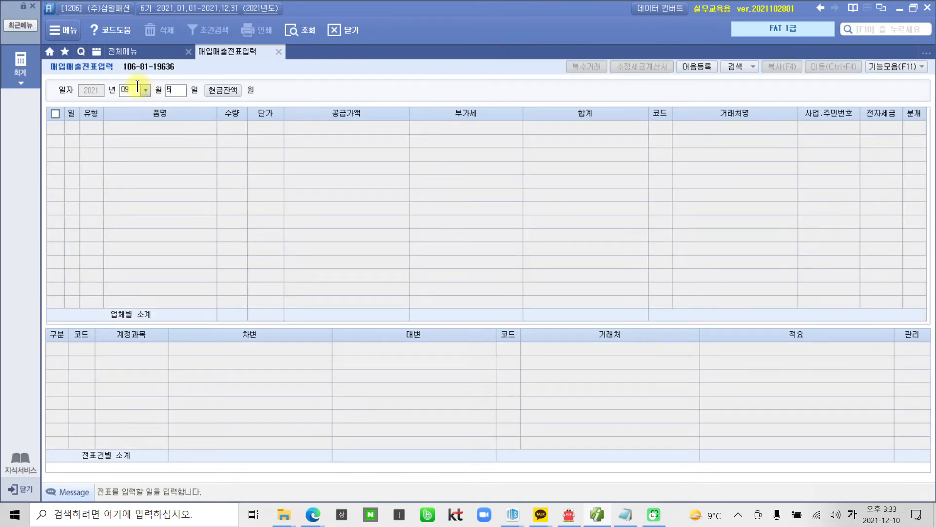
{"action": "key", "text": "Return"}
{"action": "key", "text": "Return"}
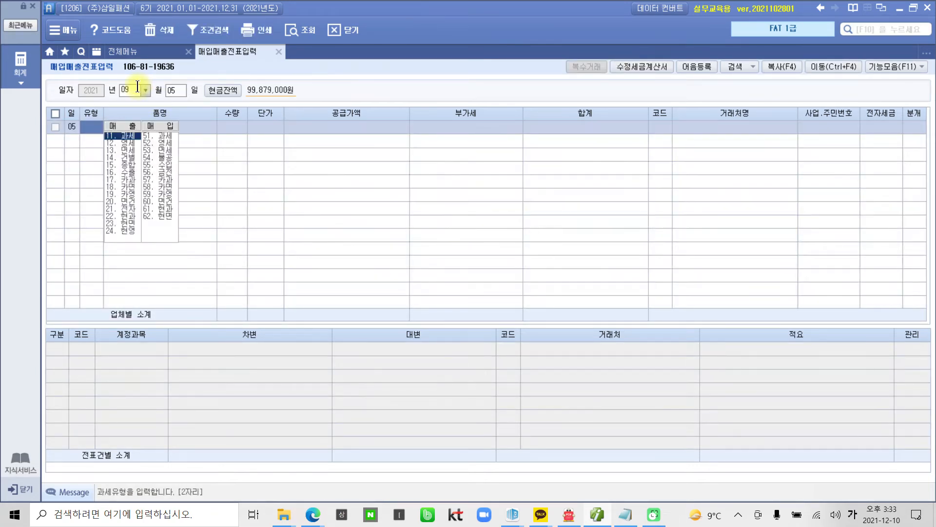
{"action": "type", "text": "11"}
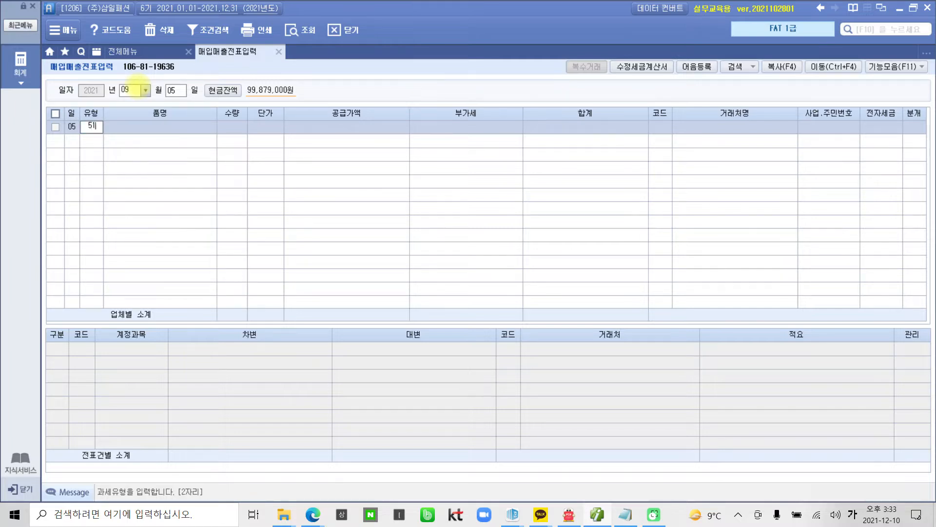
{"action": "key", "text": "Return"}
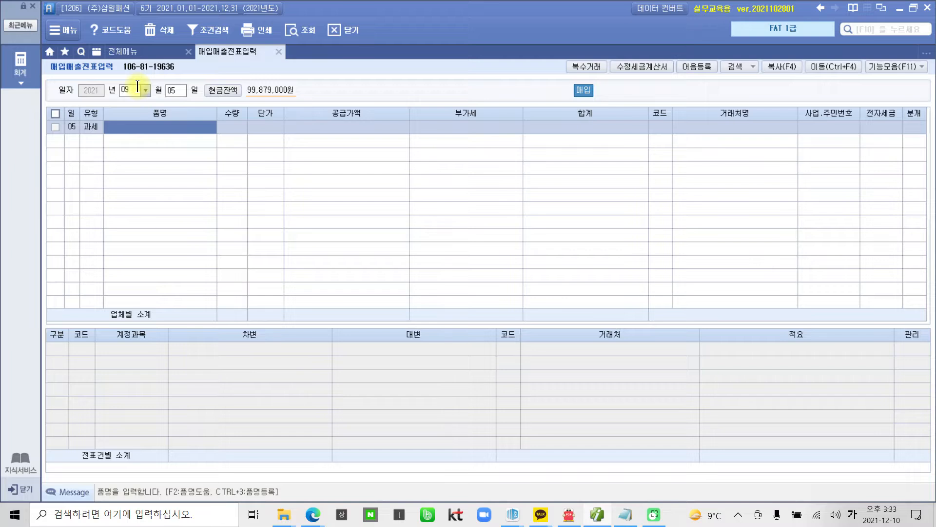
Step: Enter item 스커트, quantity 200 at unit price 40,000, and return to the supplier code
{"action": "type", "text": "ㅅ커트"}
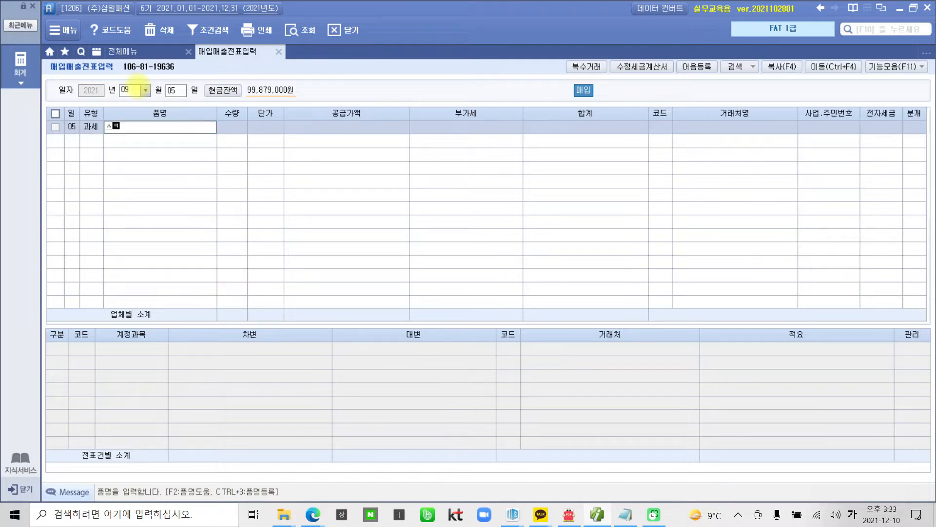
{"action": "key", "text": "BackSpace"}
{"action": "key", "text": "BackSpace"}
{"action": "key", "text": "BackSpace"}
{"action": "key", "text": "BackSpace"}
{"action": "type", "text": "스커트"}
{"action": "key", "text": "Return"}
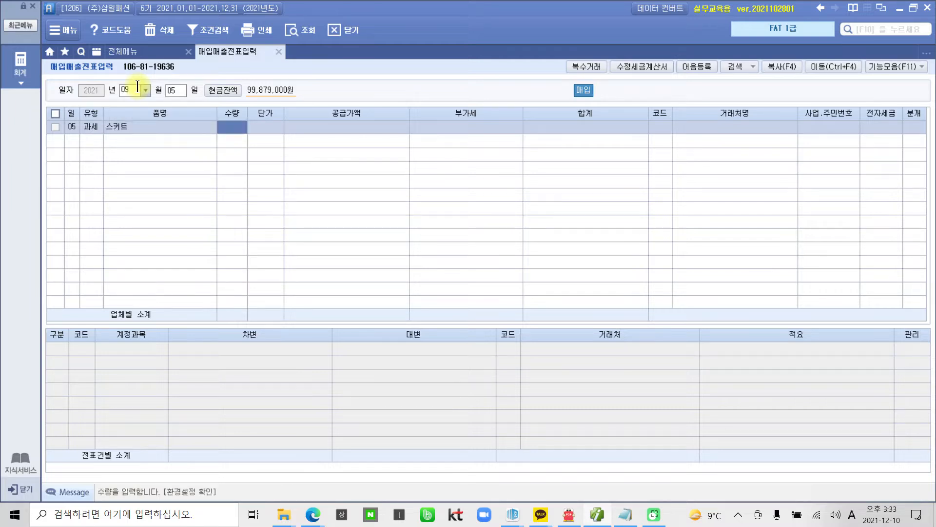
{"action": "type", "text": "200"}
{"action": "key", "text": "Return"}
{"action": "type", "text": "400000"}
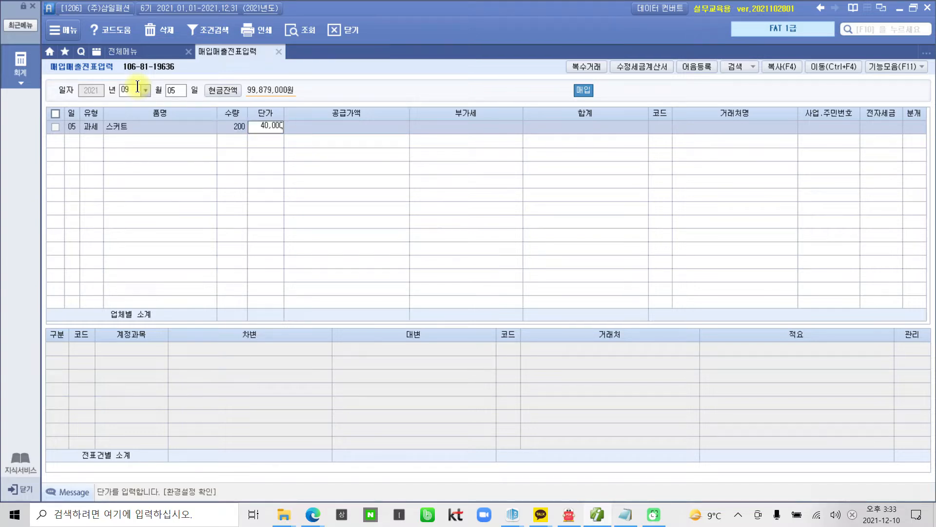
{"action": "key", "text": "Return"}
{"action": "key", "text": "Return"}
{"action": "key", "text": "Return"}
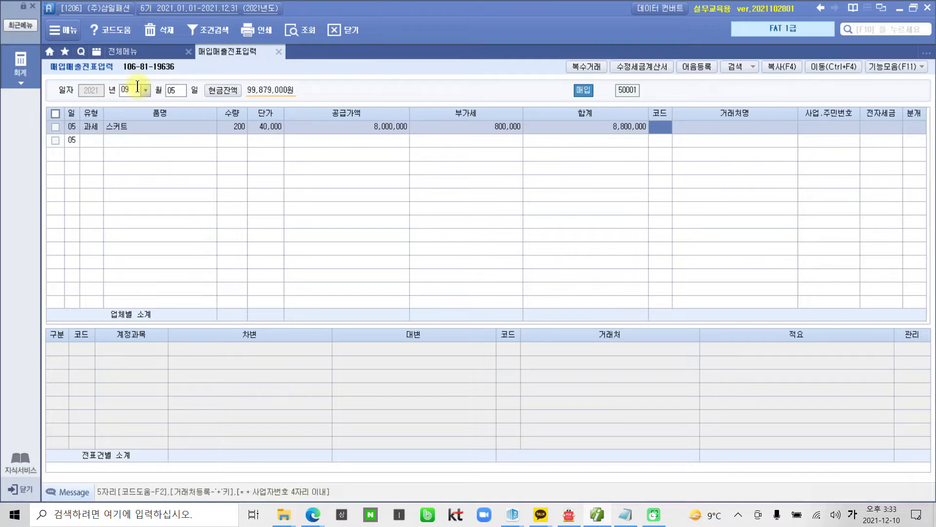
{"action": "key", "text": "Return"}
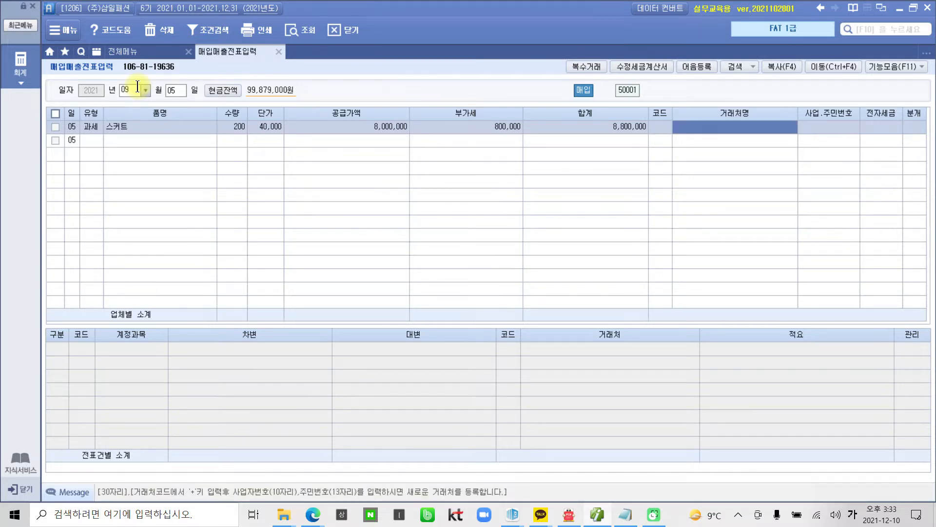
{"action": "key", "text": "Left"}
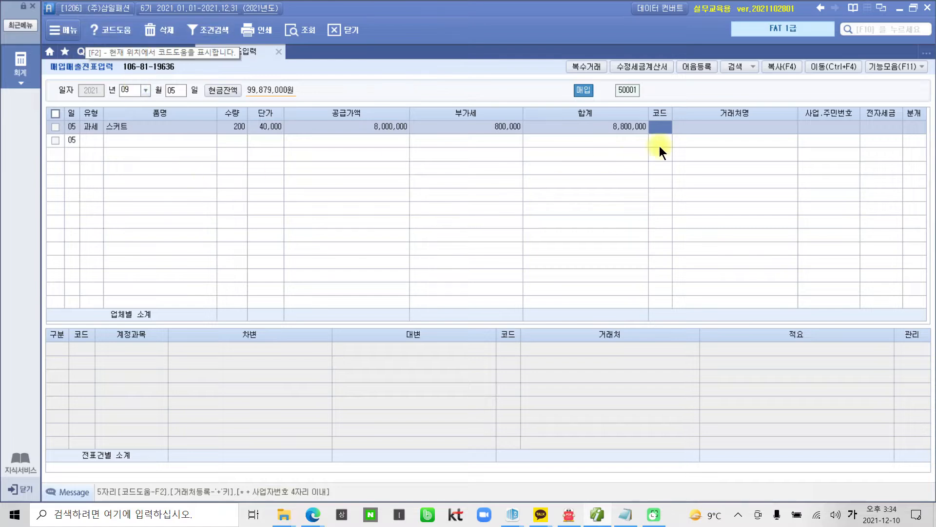
Step: Look up the customer list in 거래처등록 via 전체메뉴, then close it
{"action": "left_click", "coordinate": [120, 141]}
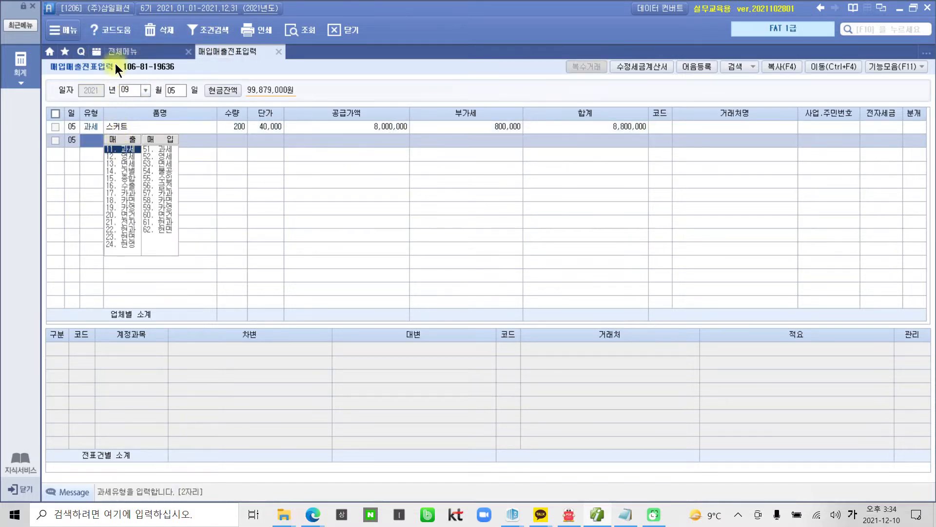
{"action": "left_click", "coordinate": [121, 51]}
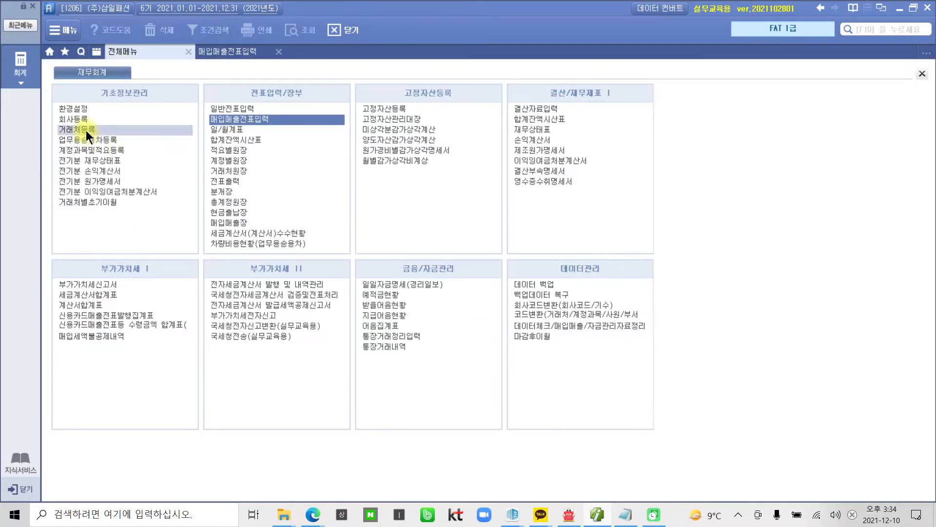
{"action": "left_click", "coordinate": [85, 129]}
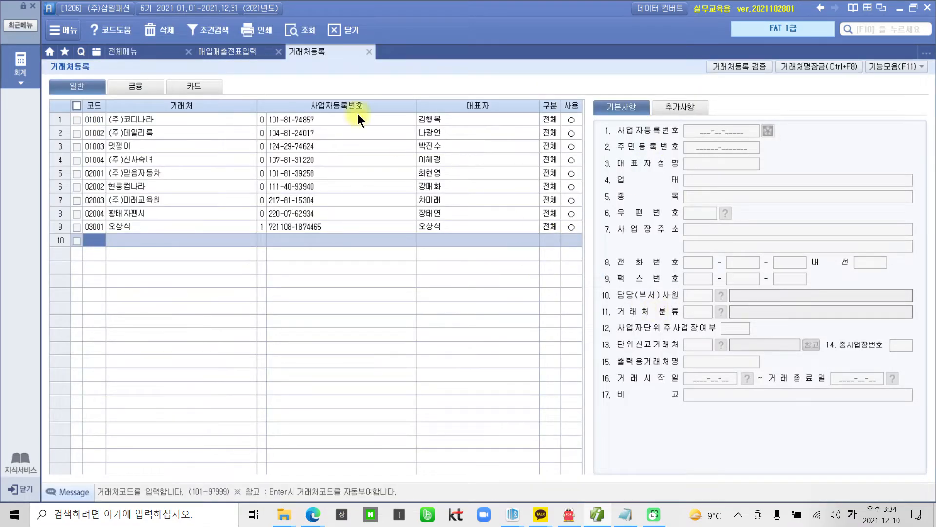
{"action": "left_click", "coordinate": [367, 52]}
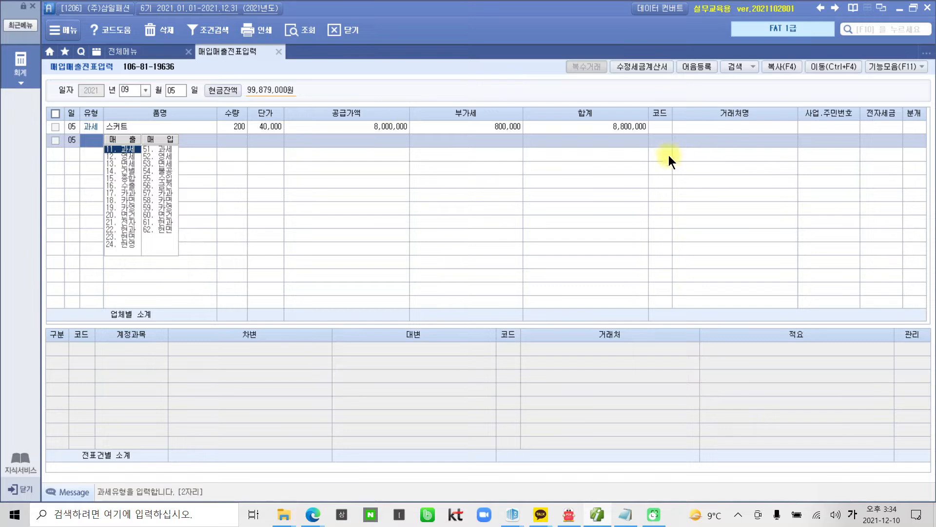
Step: Return to the 스커트 line's supplier code cell and begin a new supplier entry
{"action": "left_click", "coordinate": [660, 127]}
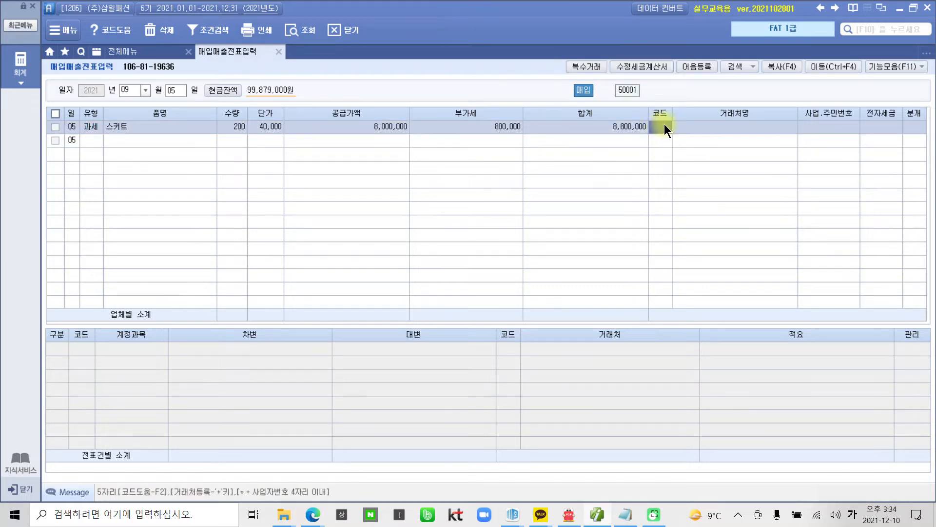
{"action": "key", "text": "ctrl+2"}
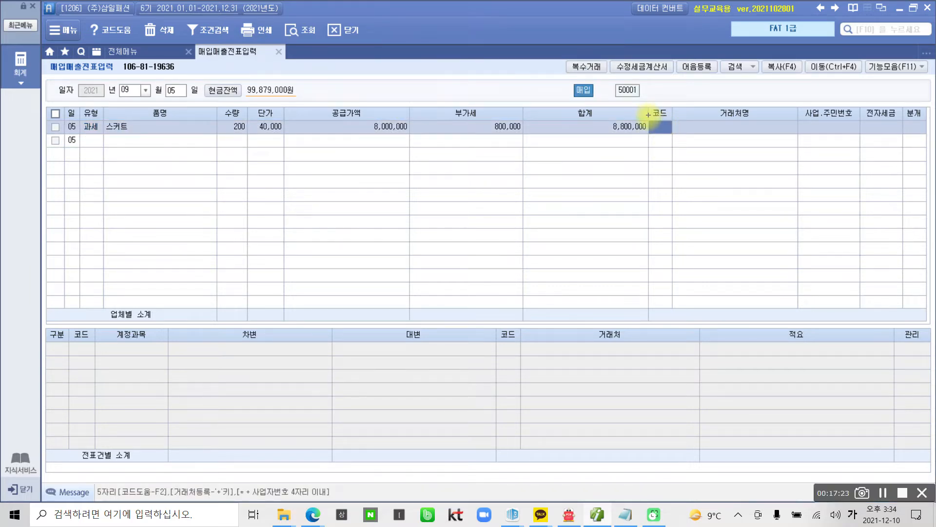
{"action": "mouse_move", "coordinate": [649, 117]}
{"action": "left_mouse_down"}
{"action": "mouse_move", "coordinate": [678, 134]}
{"action": "mouse_move", "coordinate": [660, 167]}
{"action": "mouse_move", "coordinate": [656, 220]}
{"action": "mouse_move", "coordinate": [665, 144]}
{"action": "left_mouse_up"}
{"action": "mouse_move", "coordinate": [689, 217]}
{"action": "left_mouse_down"}
{"action": "mouse_move", "coordinate": [736, 218]}
{"action": "mouse_move", "coordinate": [709, 230]}
{"action": "left_mouse_up"}
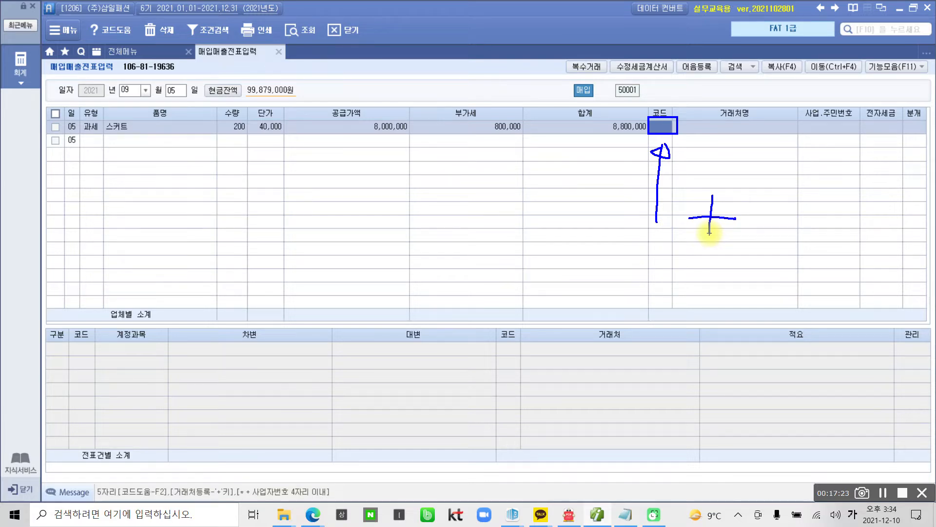
{"action": "key", "text": "Escape"}
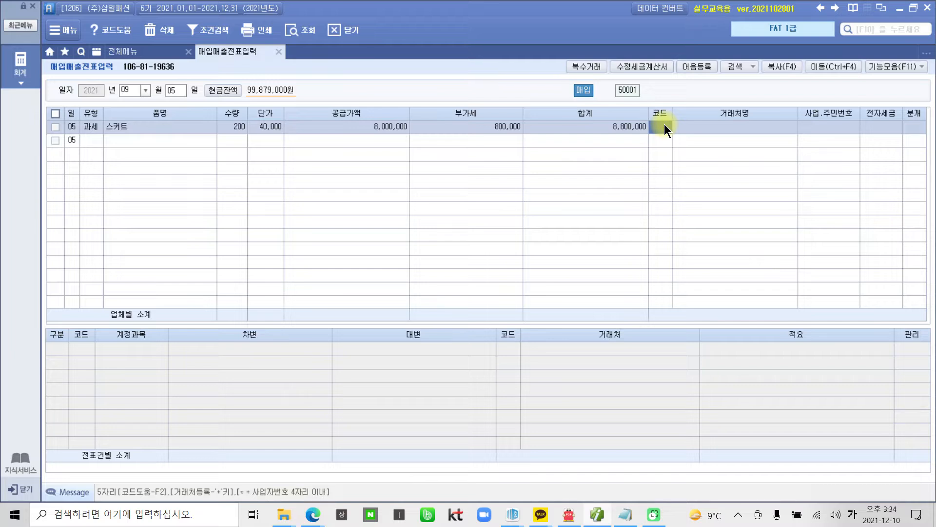
{"action": "key", "text": "Return"}
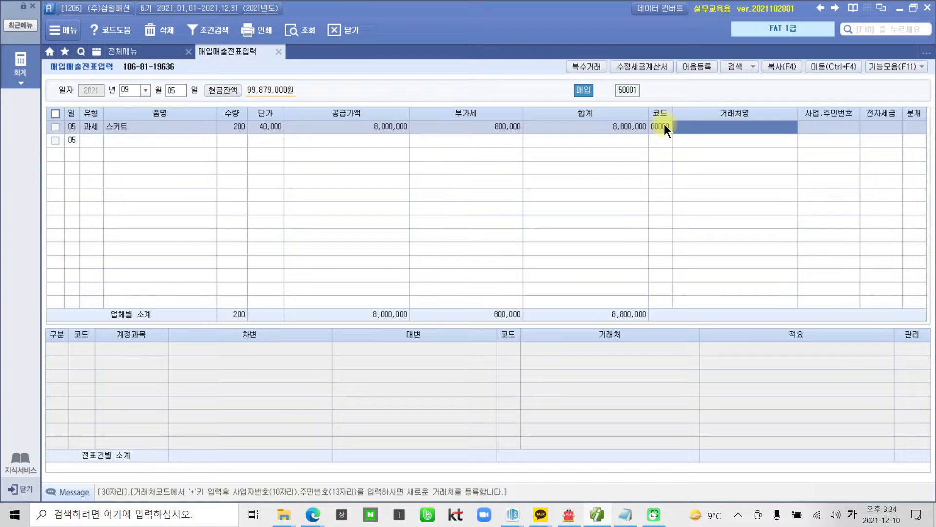
Step: Enter the new supplier name (주)곰곰이 with code 04001
{"action": "type", "text": "(주"}
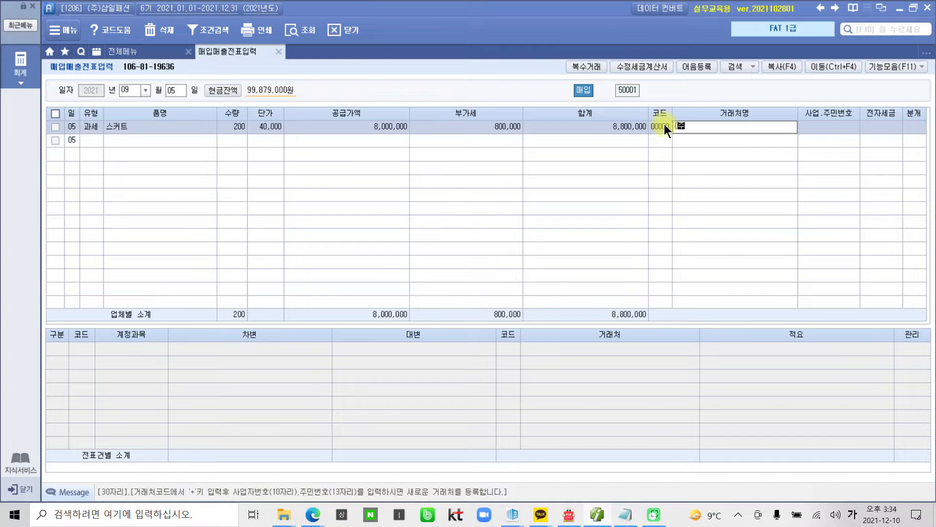
{"action": "type", "text": ")뱀"}
{"action": "type", "text": "곰이"}
{"action": "key", "text": "Return"}
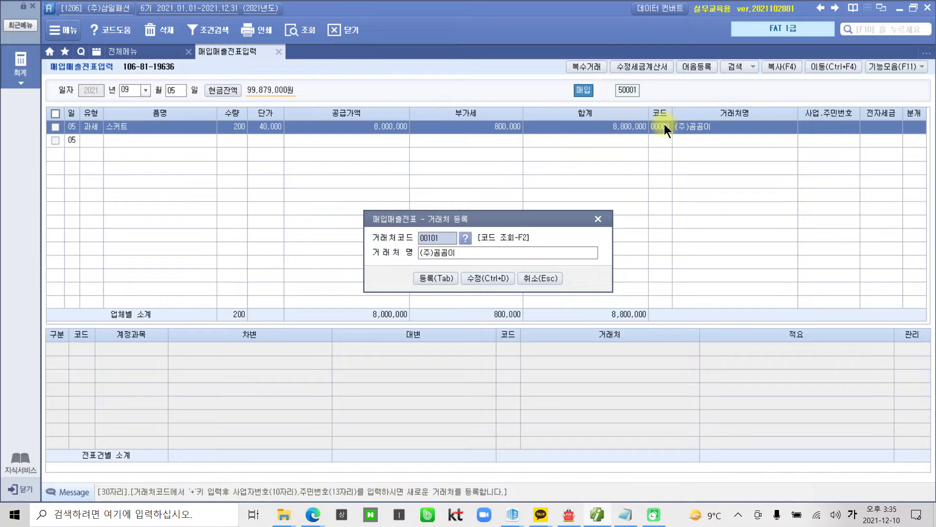
{"action": "type", "text": "4001"}
{"action": "key", "text": "Return"}
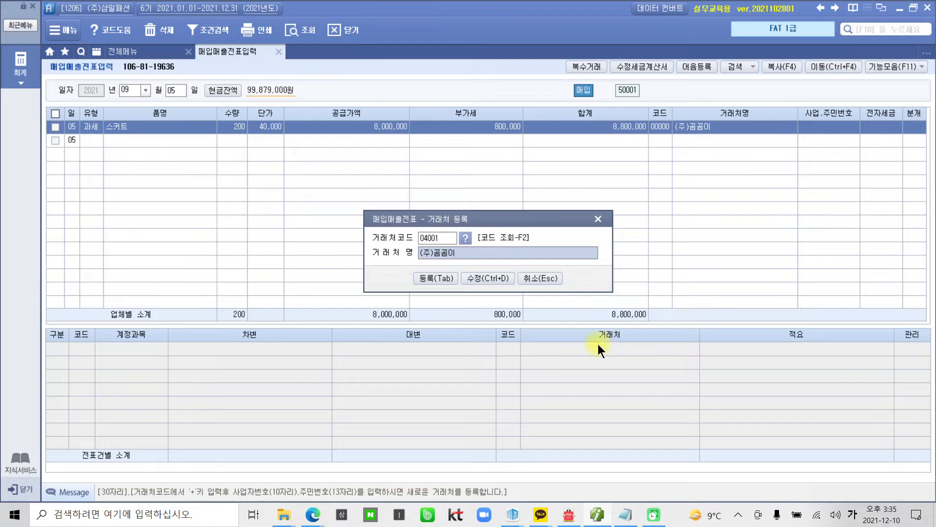
Step: Open the partner detail form and fill in the business registration number and representative's name
{"action": "left_click", "coordinate": [480, 277]}
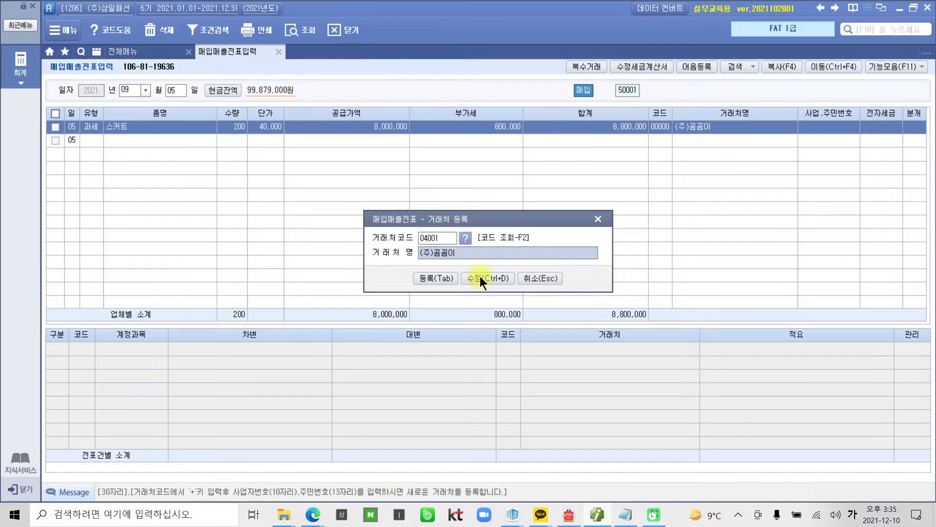
{"action": "left_click_drag", "start_coordinate": [464, 67], "coordinate": [446, 74]}
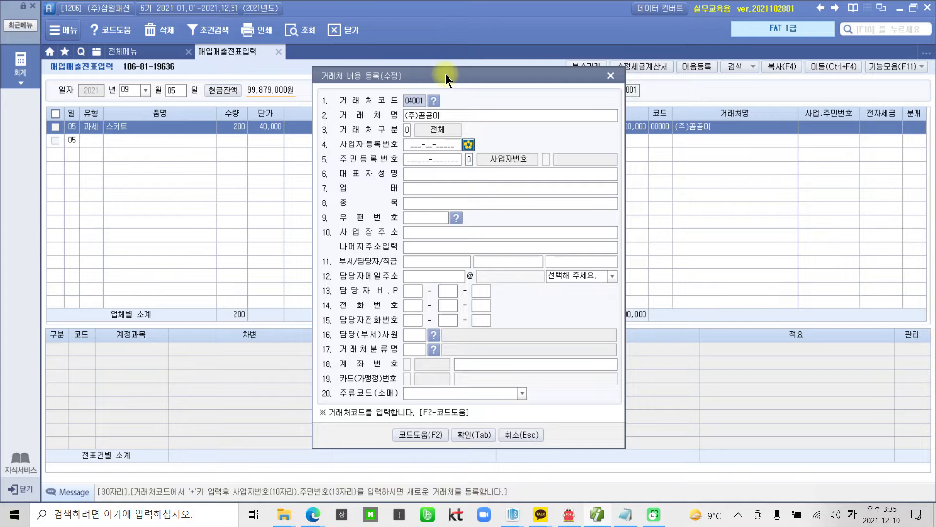
{"action": "left_click", "coordinate": [423, 145]}
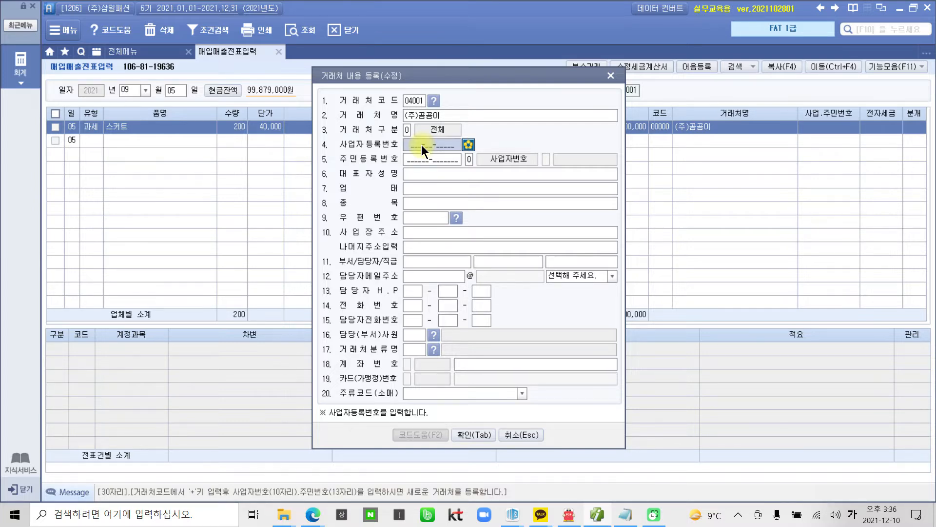
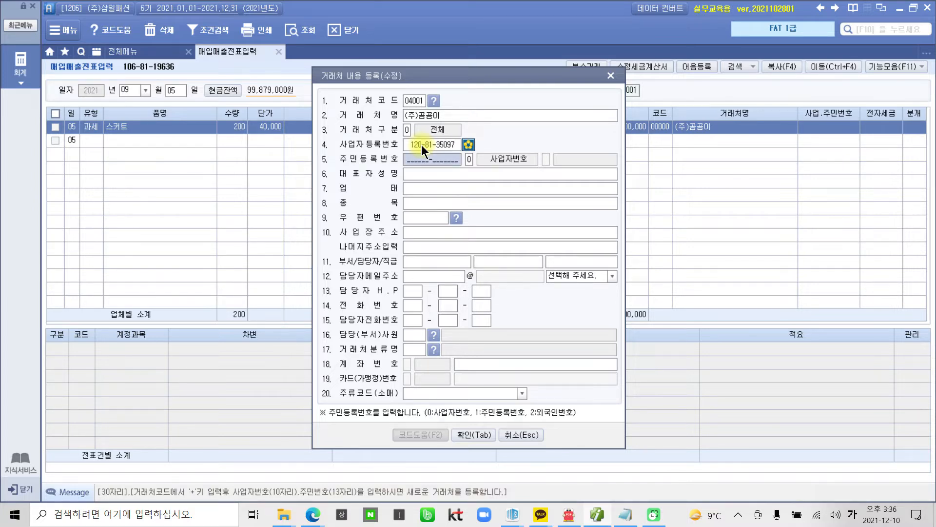
{"action": "key", "text": "Return"}
{"action": "key", "text": "Return"}
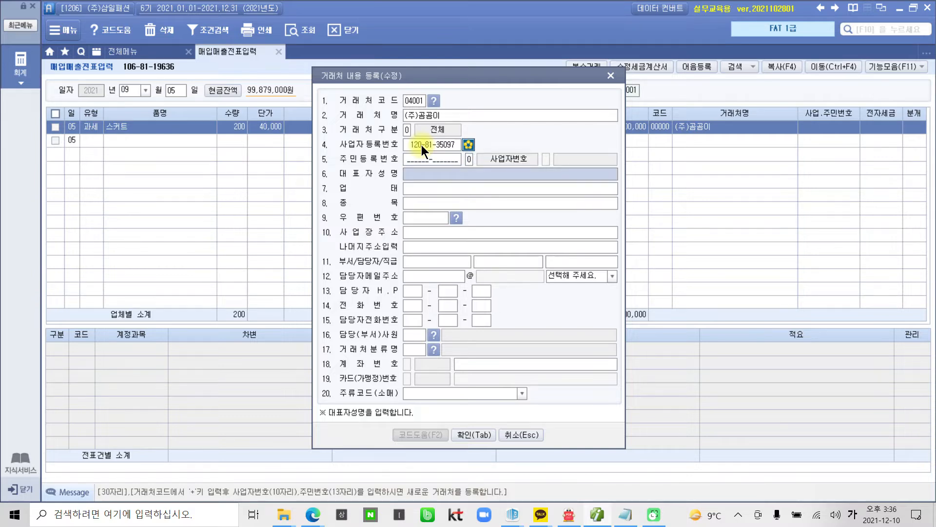
{"action": "type", "text": "ㅇ아름"}
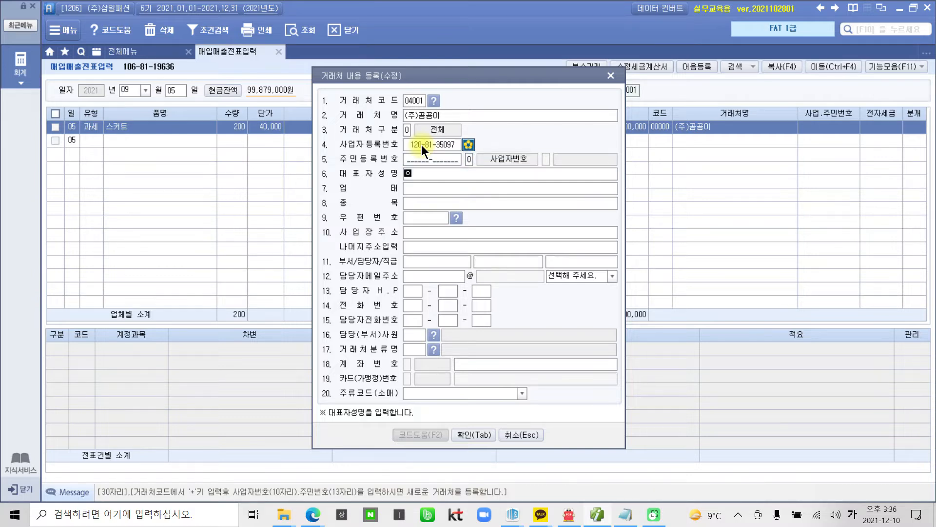
{"action": "key", "text": "Return"}
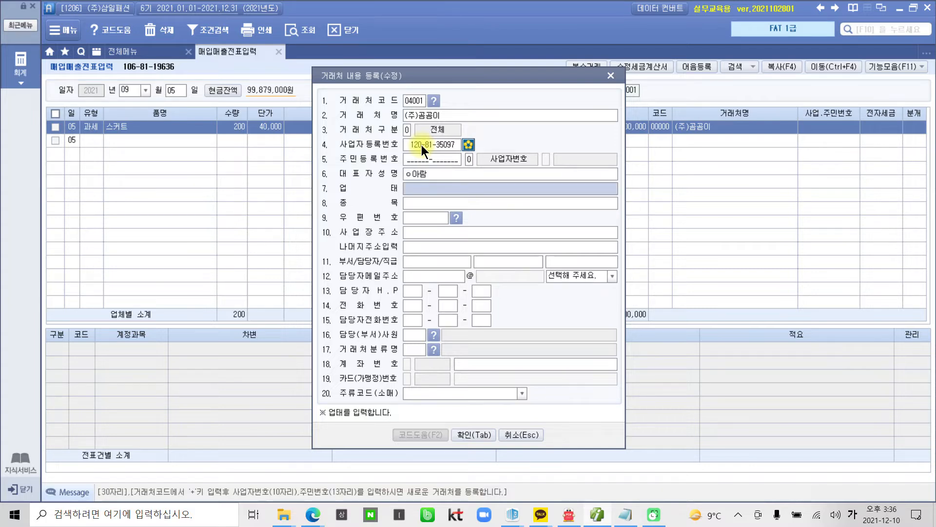
{"action": "key", "text": "Up"}
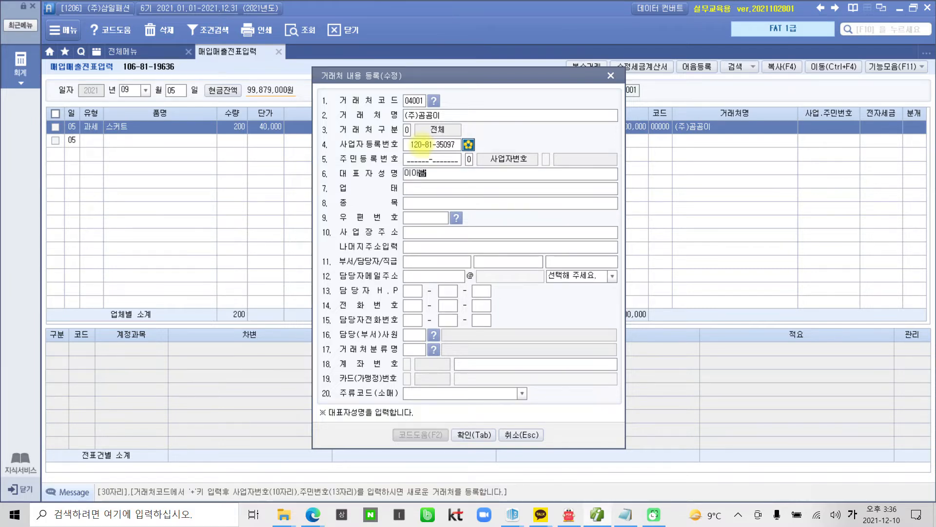
{"action": "key", "text": "Return"}
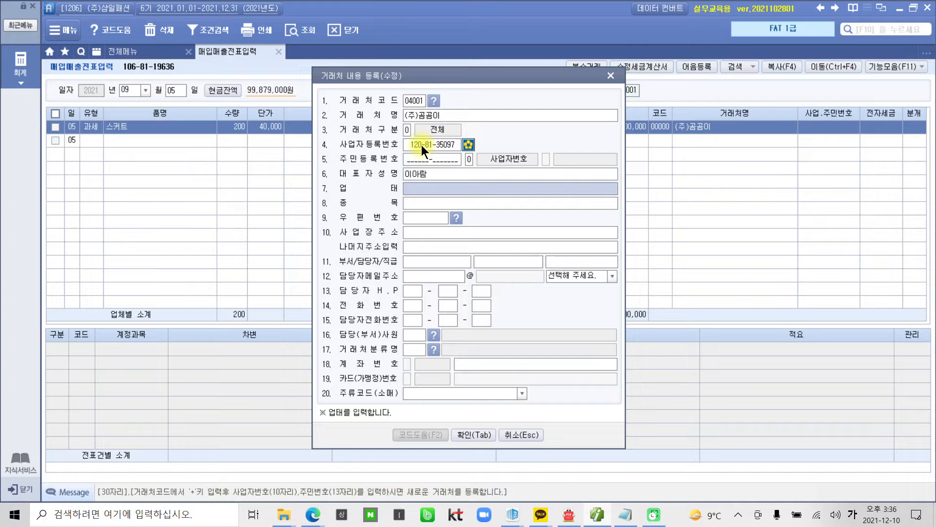
Step: Set 업태 도소매 and 종목 의류, and fill in the business address
{"action": "type", "text": "도소매"}
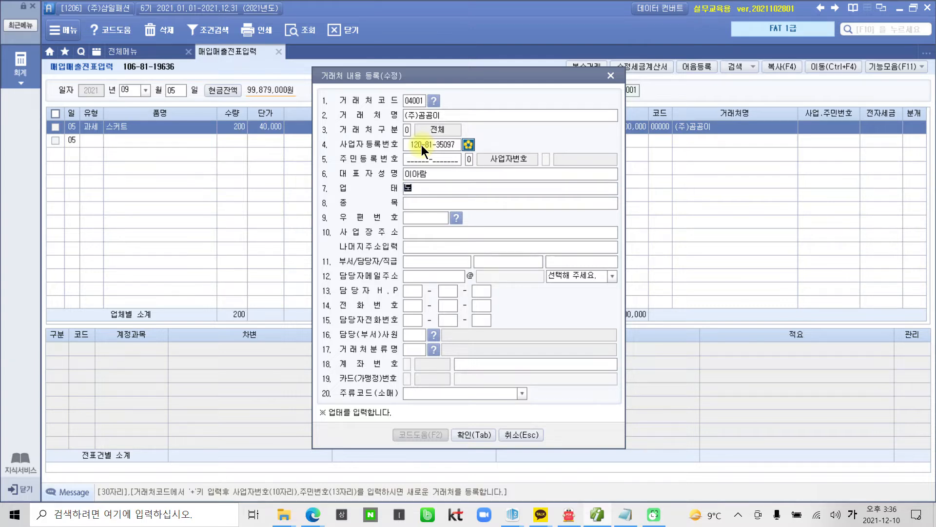
{"action": "key", "text": "Return"}
{"action": "type", "text": "으의류"}
{"action": "key", "text": "Return"}
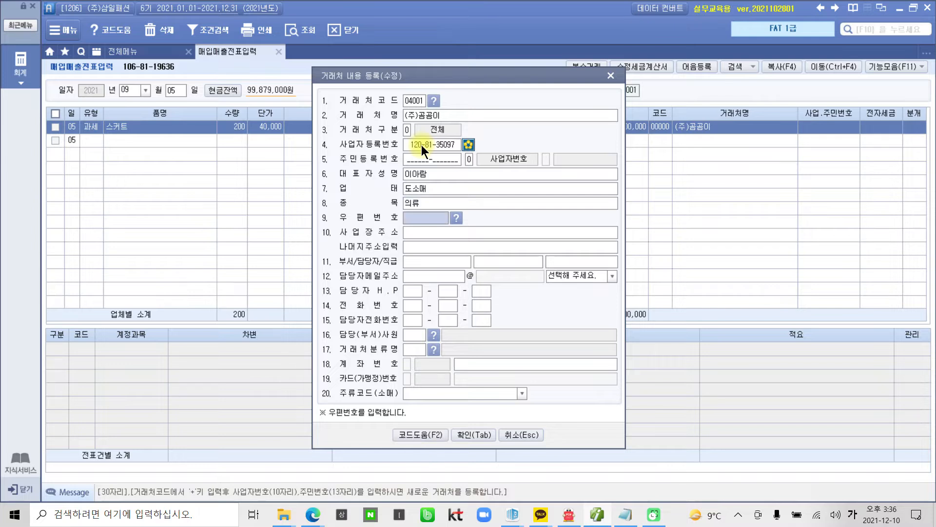
{"action": "key", "text": "Return"}
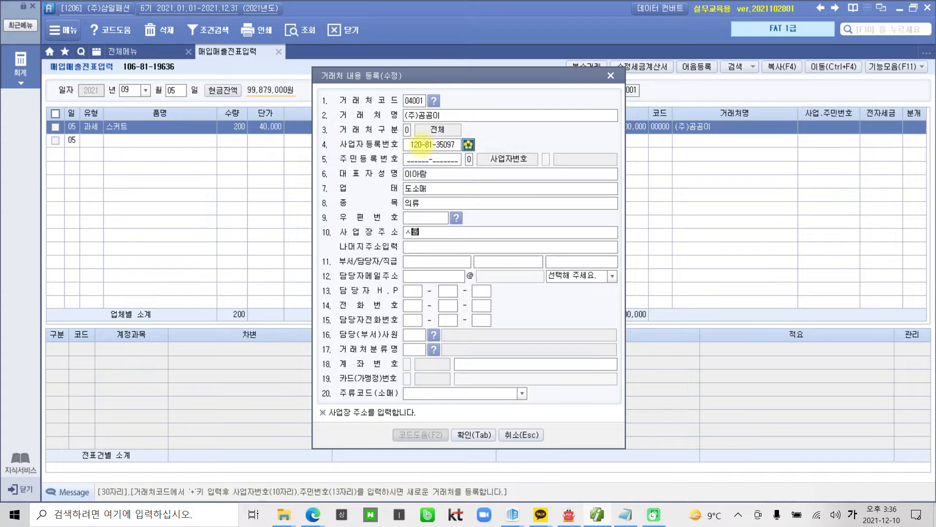
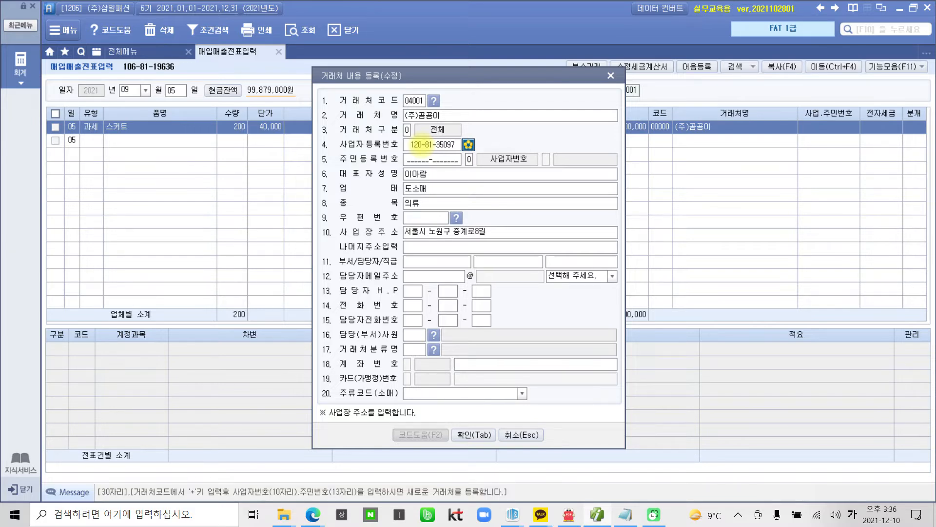
{"action": "key", "text": "Return"}
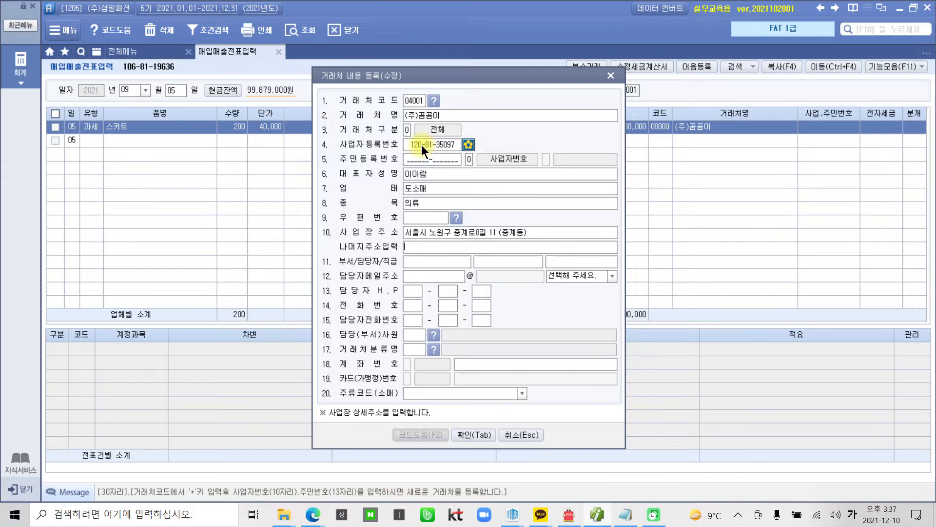
{"action": "key", "text": "Return"}
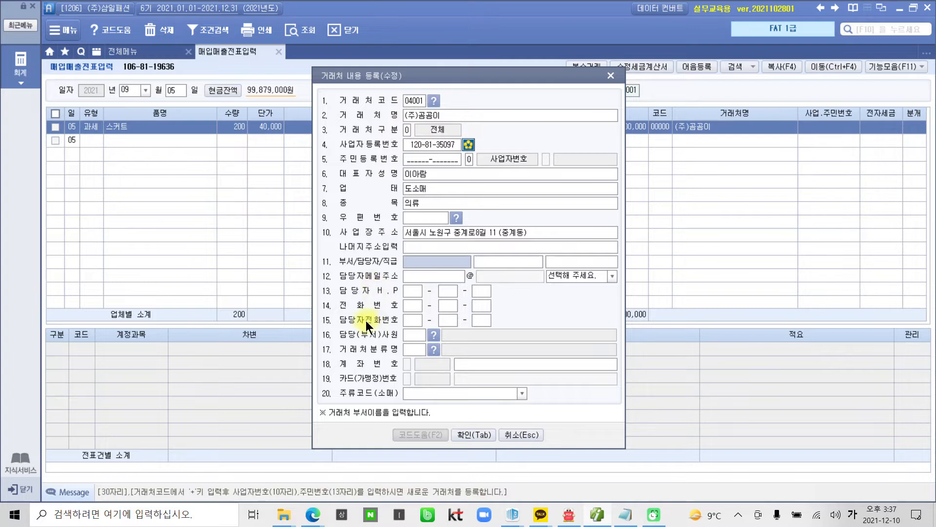
Step: Fill in the contact's e-mail address, choosing its domain from the list, and confirm the details
{"action": "left_click", "coordinate": [420, 274]}
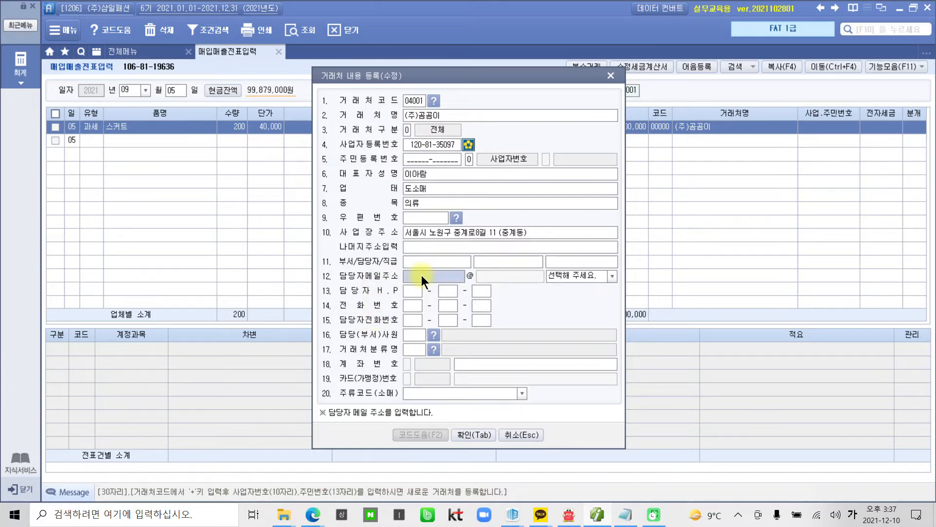
{"action": "type", "text": "ㅎ"}
{"action": "key", "text": "BackSpace"}
{"action": "key", "text": "Hangul"}
{"action": "type", "text": "gomgom"}
{"action": "left_click", "coordinate": [613, 276]}
{"action": "left_click", "coordinate": [585, 296]}
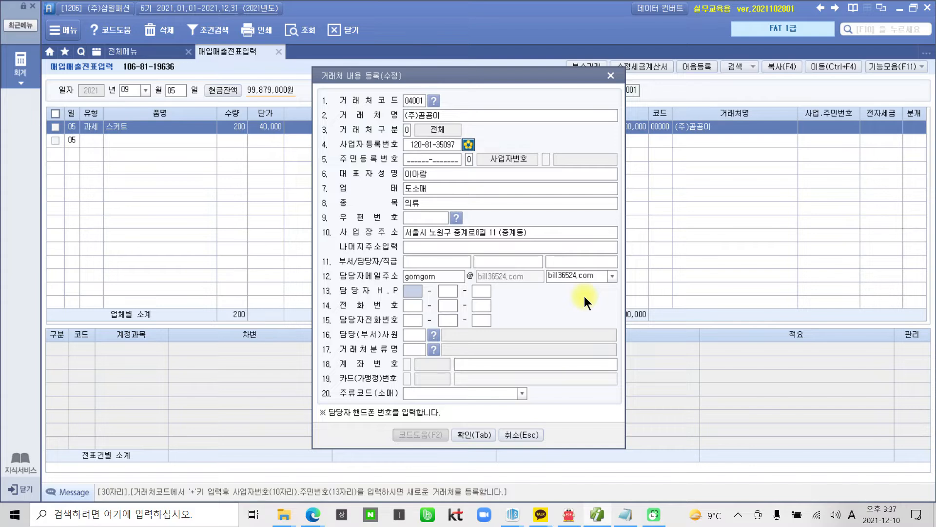
{"action": "left_click", "coordinate": [491, 431]}
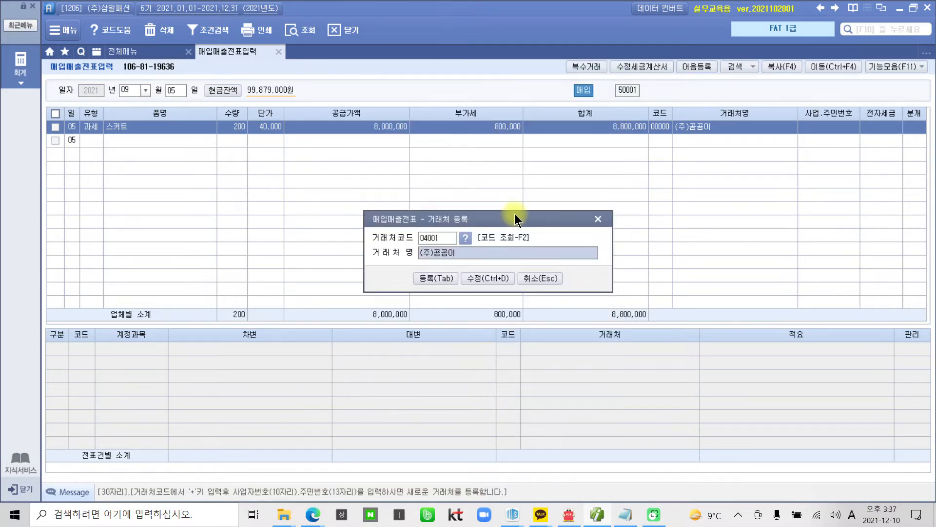
Step: Register (주)곰곰이 as the line's partner and verify code 04001 in the 거래처등록 list
{"action": "left_click", "coordinate": [426, 276]}
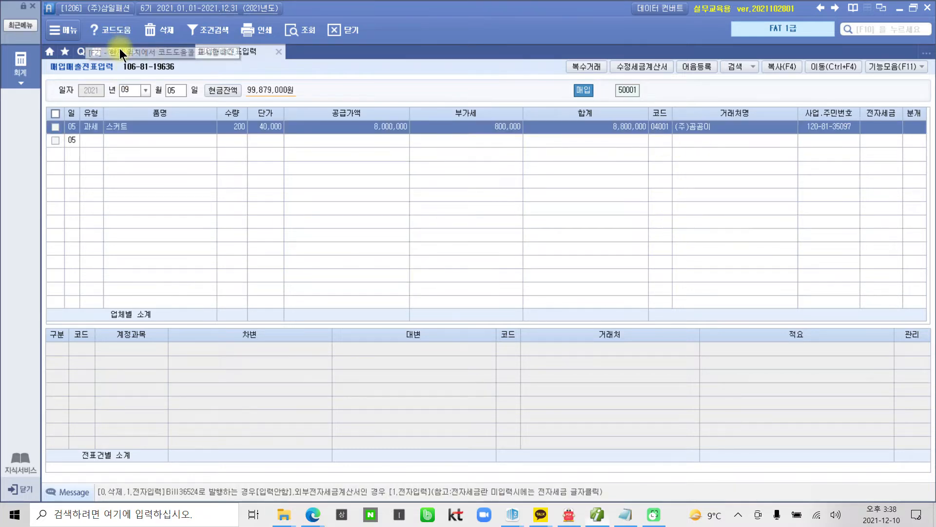
{"action": "left_click", "coordinate": [135, 49]}
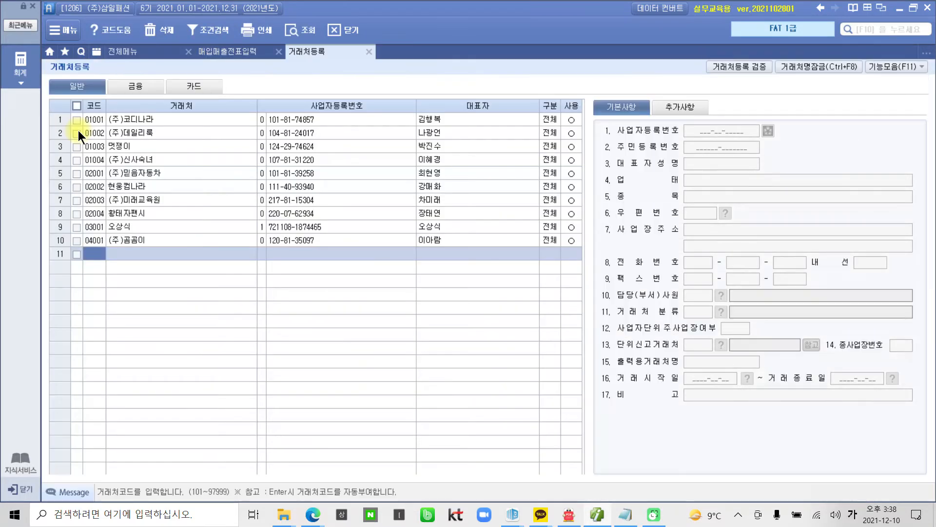
{"action": "left_click", "coordinate": [121, 241]}
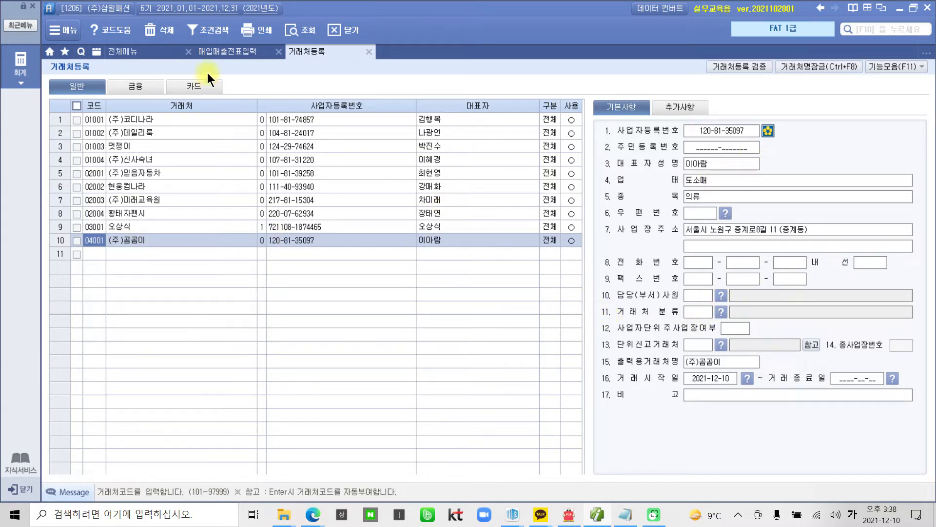
{"action": "left_click", "coordinate": [219, 49]}
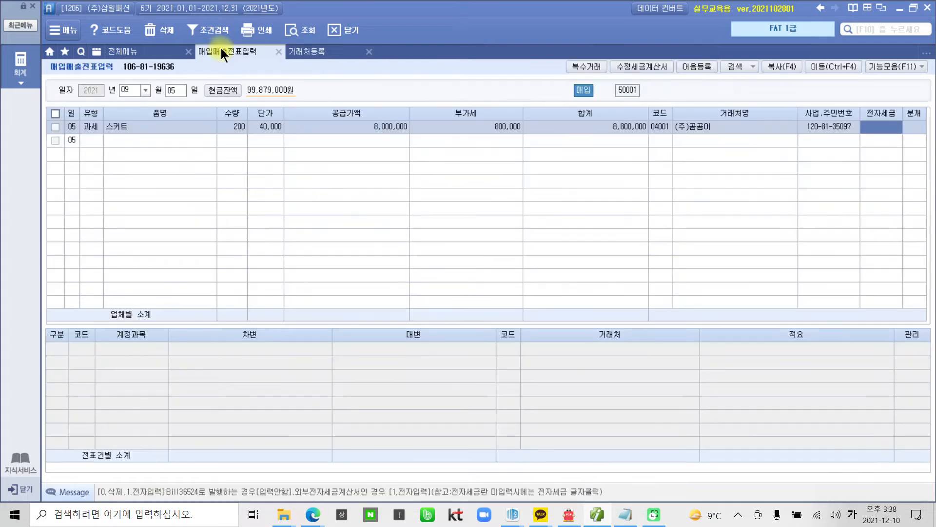
{"action": "left_click", "coordinate": [668, 128]}
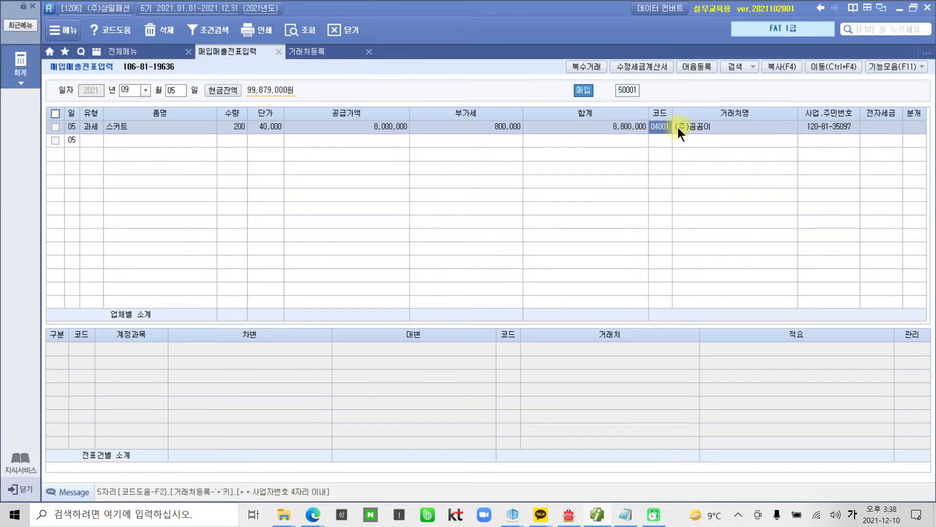
{"action": "left_click", "coordinate": [302, 51]}
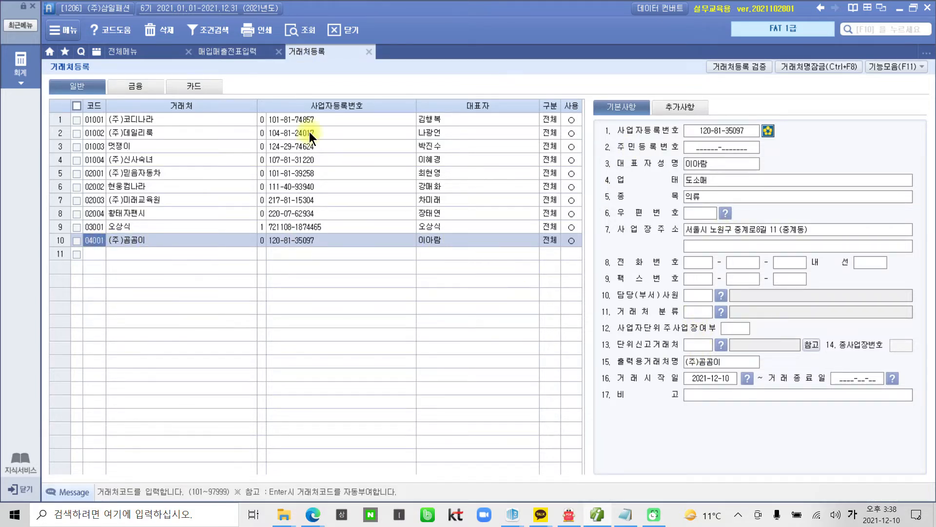
{"action": "left_click", "coordinate": [232, 49]}
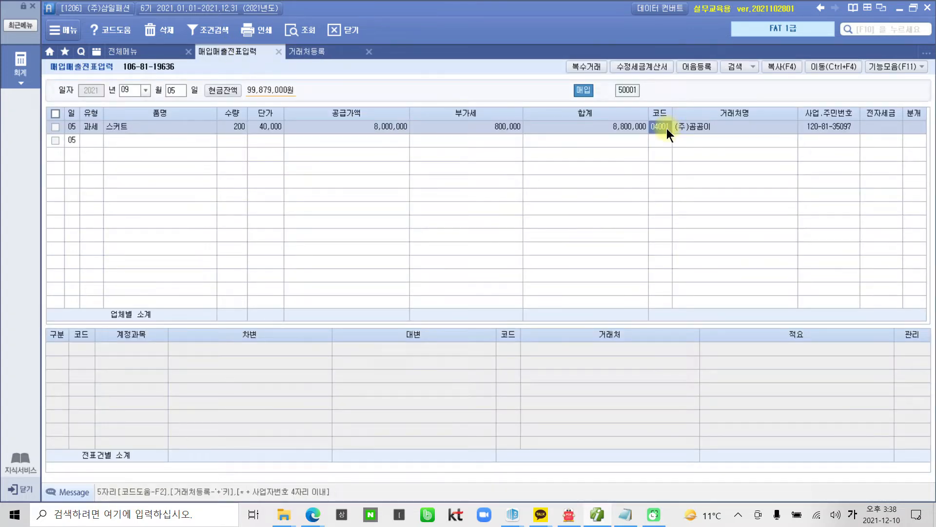
{"action": "left_click", "coordinate": [874, 127]}
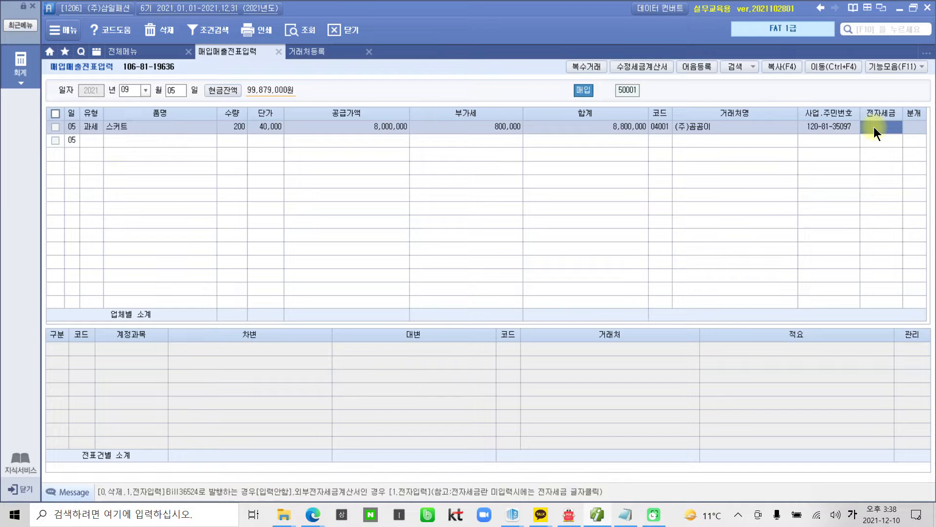
Step: Mark the 스커트 invoice as 전자입력 (1) and choose 1 for a cash settlement
{"action": "type", "text": "1"}
{"action": "key", "text": "Return"}
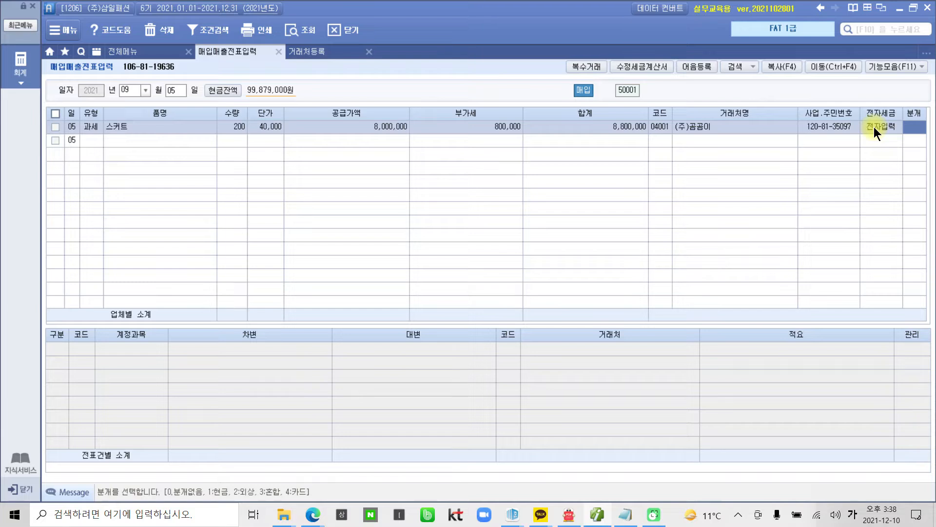
{"action": "type", "text": "1"}
{"action": "key", "text": "Return"}
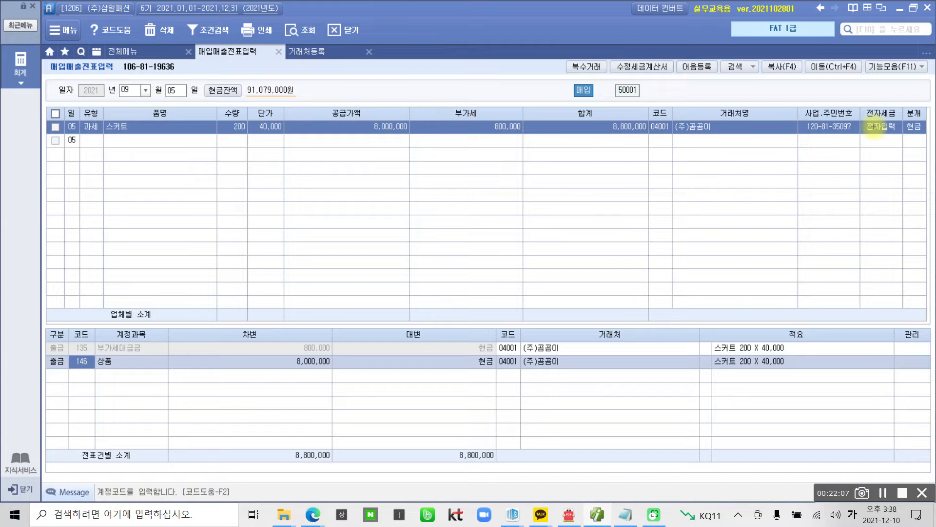
{"action": "mouse_move", "coordinate": [456, 386]}
{"action": "left_mouse_down"}
{"action": "mouse_move", "coordinate": [506, 372]}
{"action": "mouse_move", "coordinate": [487, 387]}
{"action": "left_mouse_up"}
{"action": "mouse_move", "coordinate": [495, 474]}
{"action": "left_mouse_down"}
{"action": "mouse_move", "coordinate": [488, 432]}
{"action": "mouse_move", "coordinate": [504, 469]}
{"action": "left_mouse_up"}
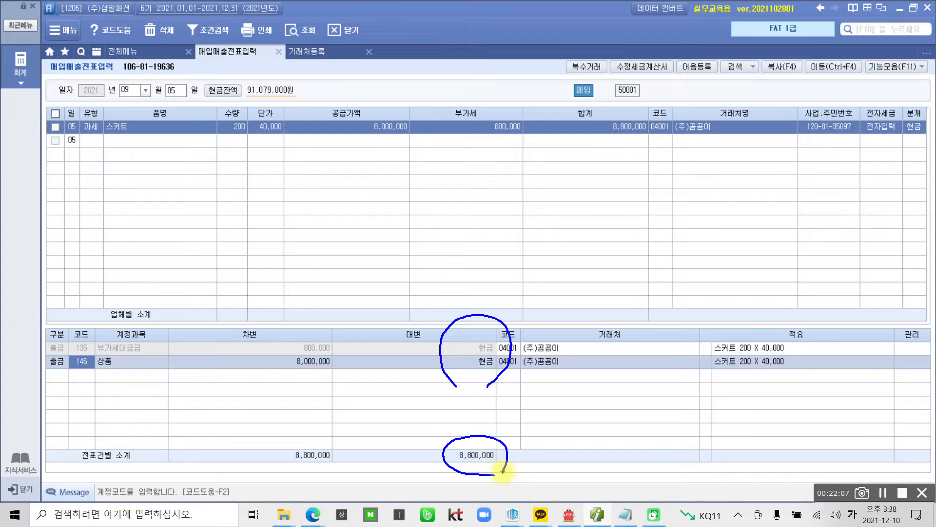
{"action": "mouse_move", "coordinate": [500, 157]}
{"action": "left_mouse_down"}
{"action": "mouse_move", "coordinate": [485, 88]}
{"action": "mouse_move", "coordinate": [508, 159]}
{"action": "mouse_move", "coordinate": [322, 332]}
{"action": "mouse_move", "coordinate": [325, 321]}
{"action": "mouse_move", "coordinate": [336, 332]}
{"action": "mouse_move", "coordinate": [321, 336]}
{"action": "left_mouse_up"}
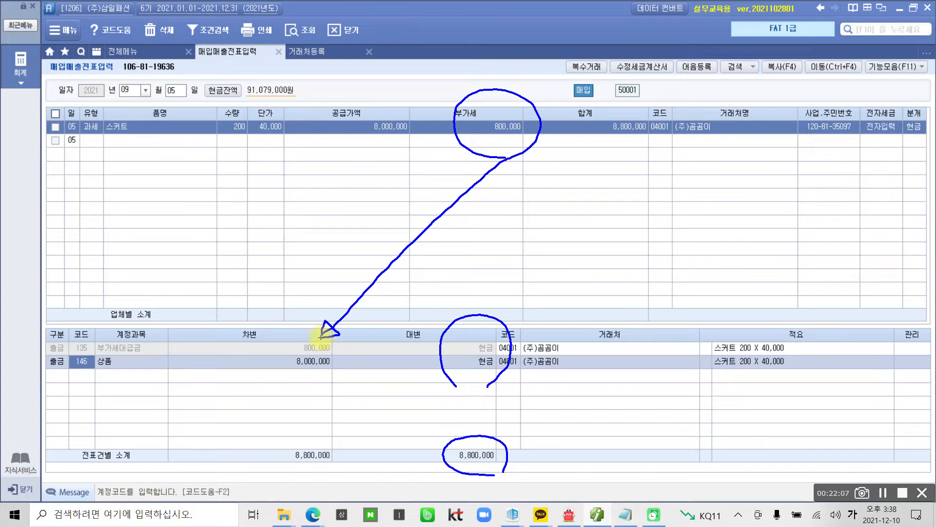
{"action": "left_click_drag", "start_coordinate": [325, 125], "coordinate": [389, 147]}
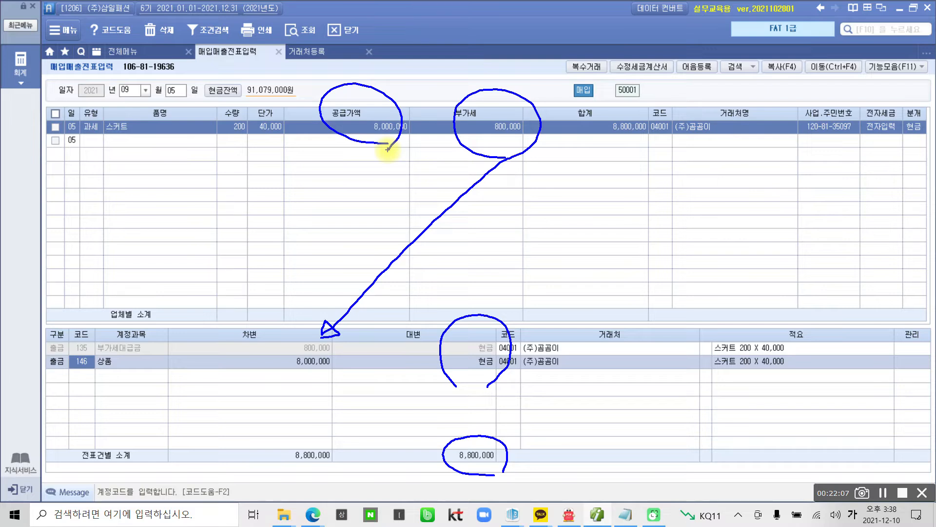
{"action": "left_click_drag", "start_coordinate": [388, 148], "coordinate": [266, 358]}
{"action": "left_click_drag", "start_coordinate": [81, 377], "coordinate": [145, 381]}
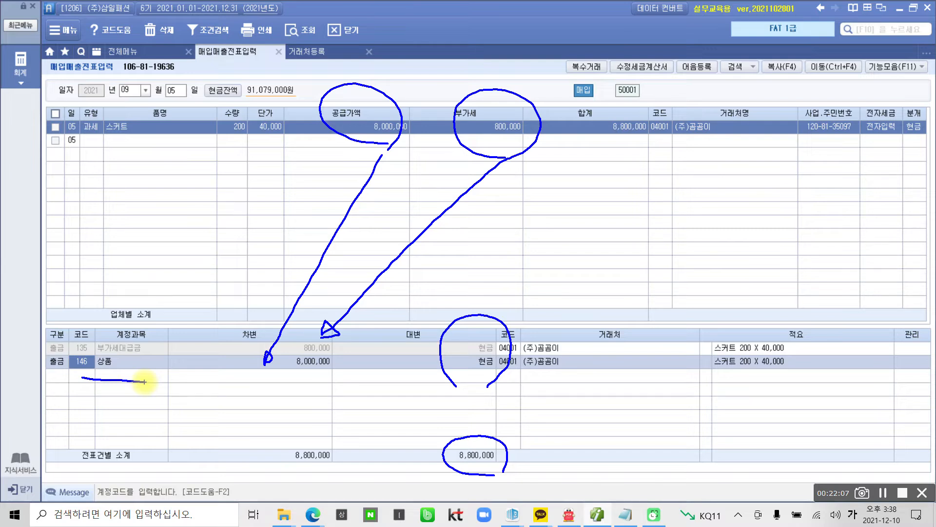
{"action": "mouse_move", "coordinate": [80, 305]}
{"action": "left_mouse_down"}
{"action": "mouse_move", "coordinate": [162, 387]}
{"action": "mouse_move", "coordinate": [356, 323]}
{"action": "mouse_move", "coordinate": [72, 323]}
{"action": "left_mouse_up"}
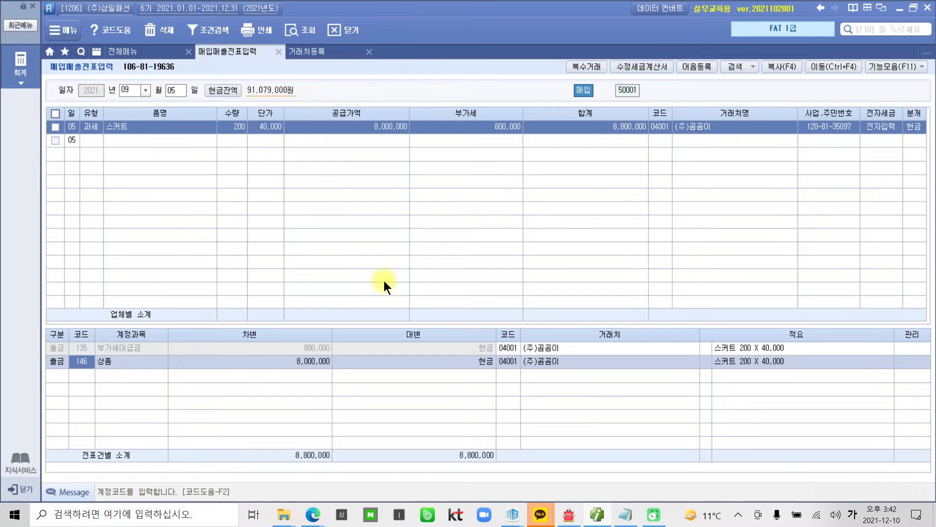
{"action": "left_click", "coordinate": [597, 515]}
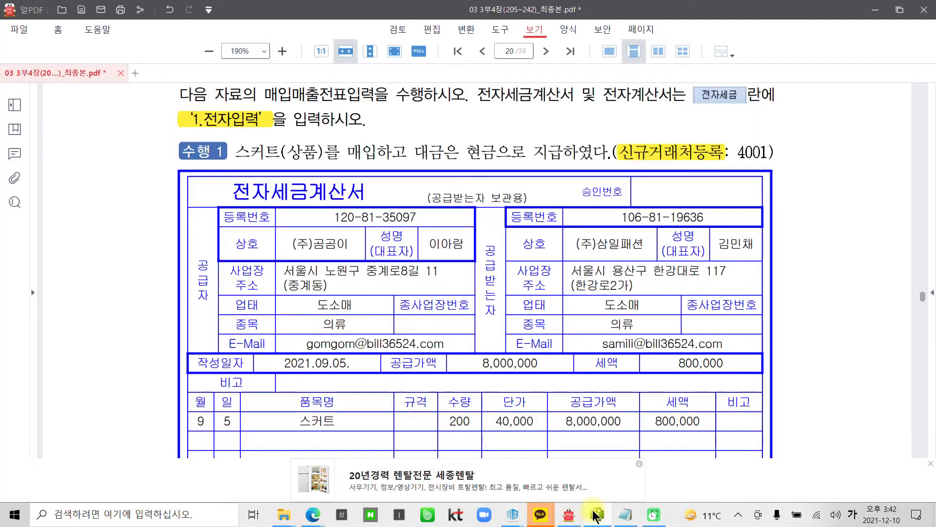
Step: In 알PDF, highlight the 수행 2 remark about the 3월 20일 deposit in yellow
{"action": "scroll", "coordinate": [273, 377], "scroll_direction": "down", "scroll_amount": 5}
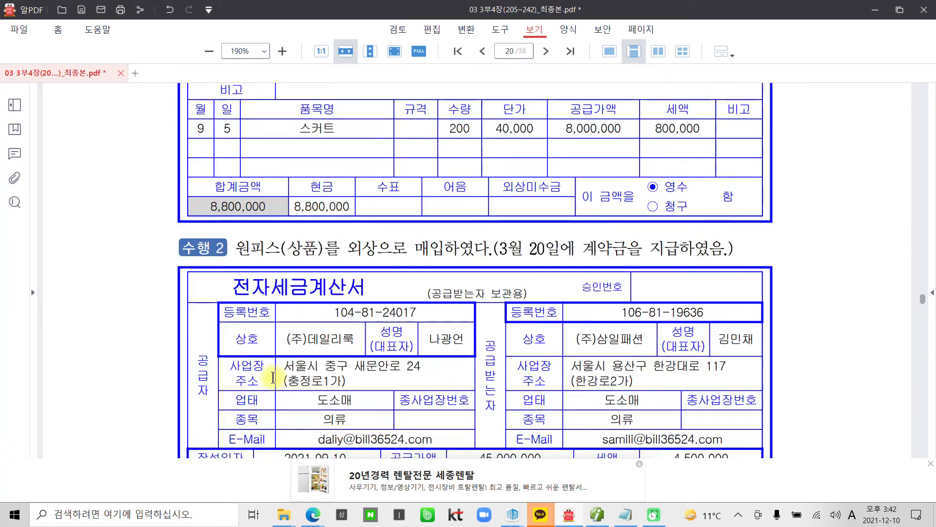
{"action": "scroll", "coordinate": [274, 378], "scroll_direction": "down", "scroll_amount": 1}
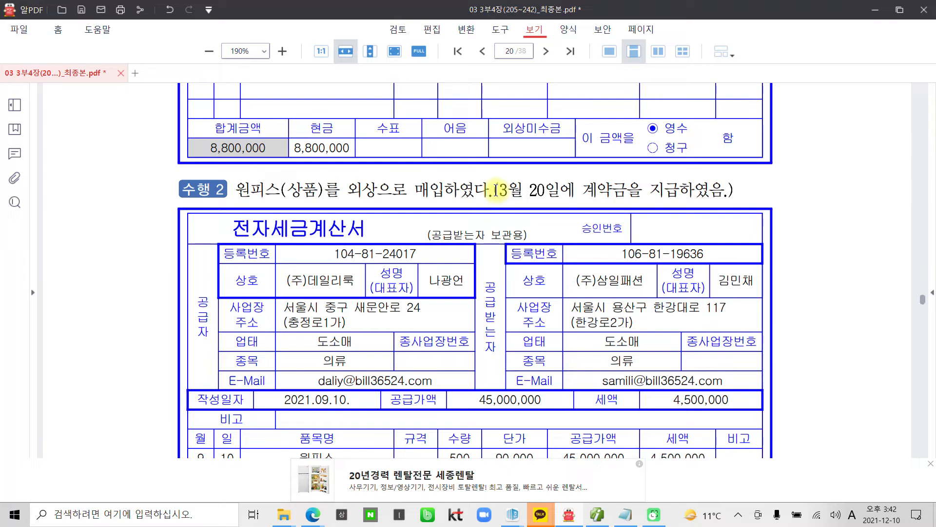
{"action": "left_click_drag", "start_coordinate": [496, 189], "coordinate": [729, 187]}
{"action": "right_click", "coordinate": [692, 190]}
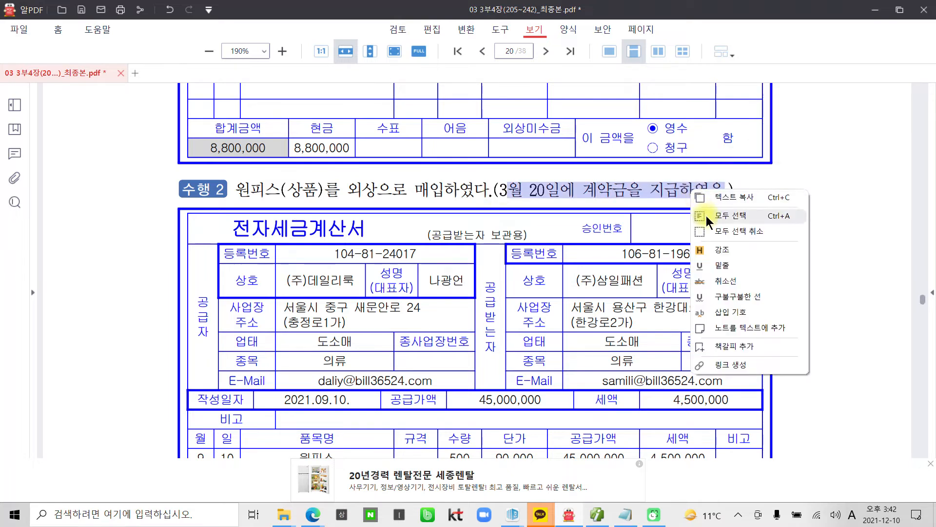
{"action": "left_click", "coordinate": [710, 250]}
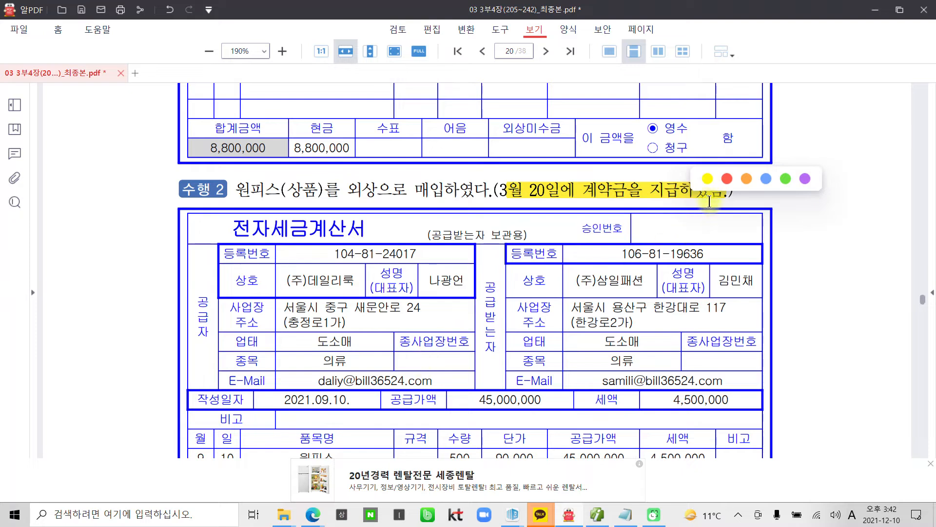
{"action": "left_click", "coordinate": [569, 276]}
Step: Scroll further through the invoice, then return to Smart A
{"action": "scroll", "coordinate": [545, 281], "scroll_direction": "down", "scroll_amount": 1}
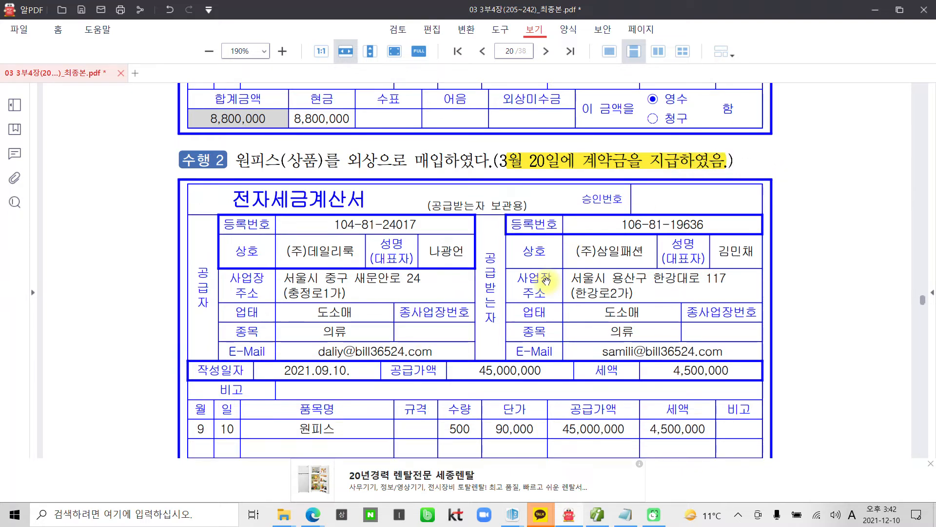
{"action": "scroll", "coordinate": [547, 281], "scroll_direction": "down", "scroll_amount": 1}
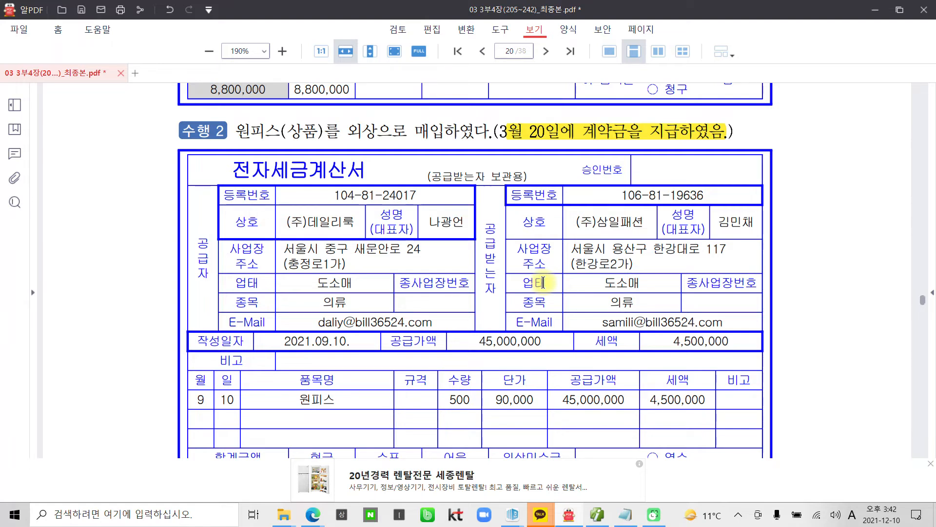
{"action": "mouse_move", "coordinate": [561, 155]}
{"action": "left_mouse_down"}
{"action": "mouse_move", "coordinate": [520, 95]}
{"action": "mouse_move", "coordinate": [556, 161]}
{"action": "mouse_move", "coordinate": [534, 171]}
{"action": "mouse_move", "coordinate": [483, 147]}
{"action": "mouse_move", "coordinate": [571, 112]}
{"action": "mouse_move", "coordinate": [557, 148]}
{"action": "left_mouse_up"}
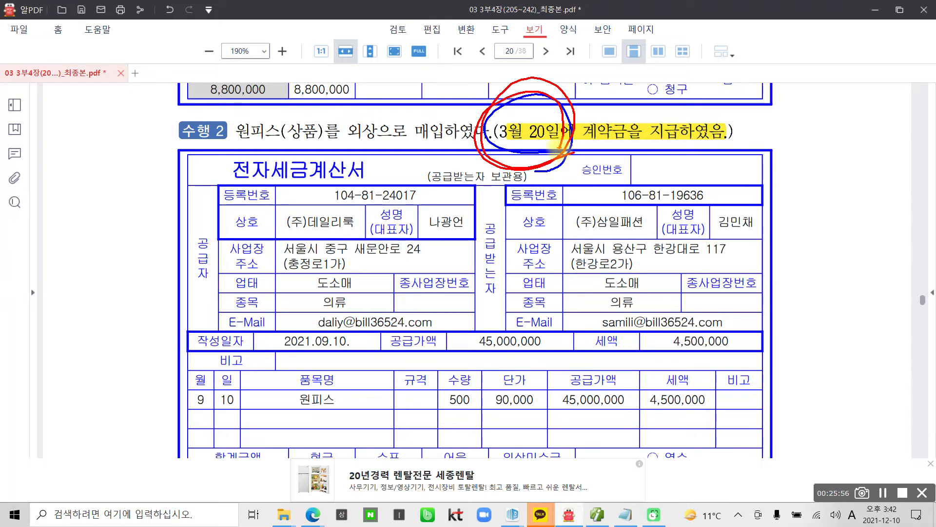
{"action": "key", "text": "Escape"}
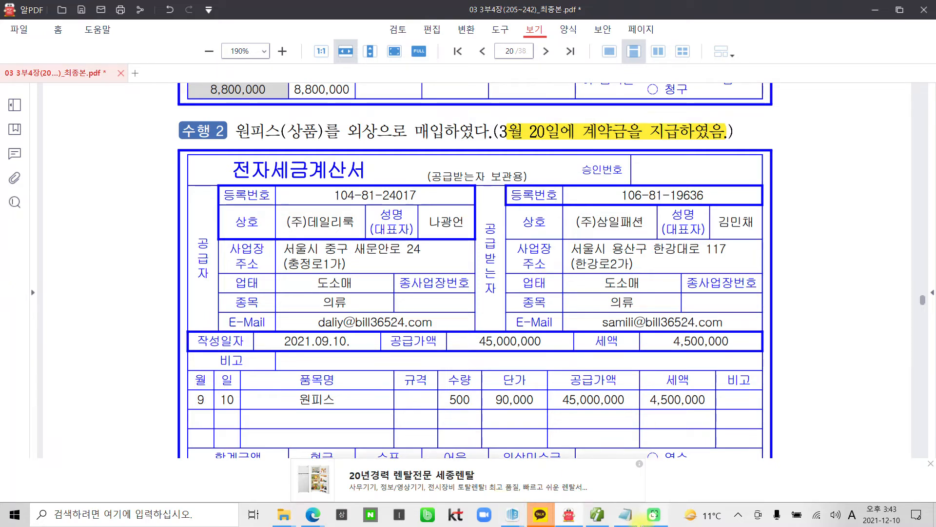
{"action": "left_click", "coordinate": [600, 518]}
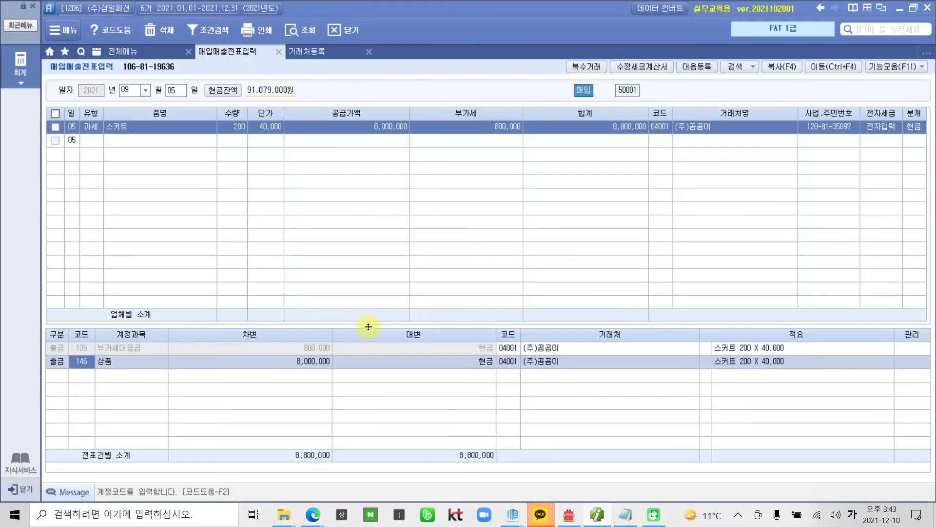
Step: Open 일반전표입력 from 전체메뉴 and load the entries for 3월 20일
{"action": "left_click", "coordinate": [159, 55]}
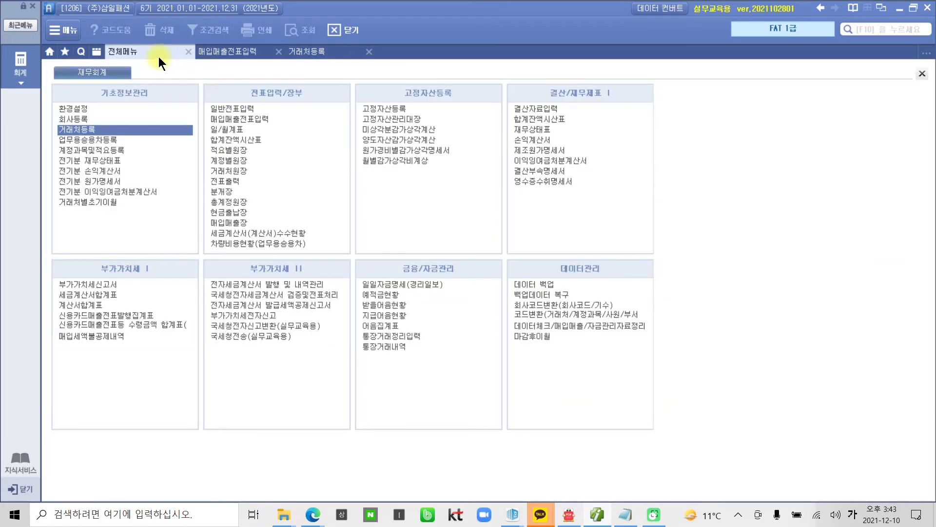
{"action": "left_click", "coordinate": [216, 105]}
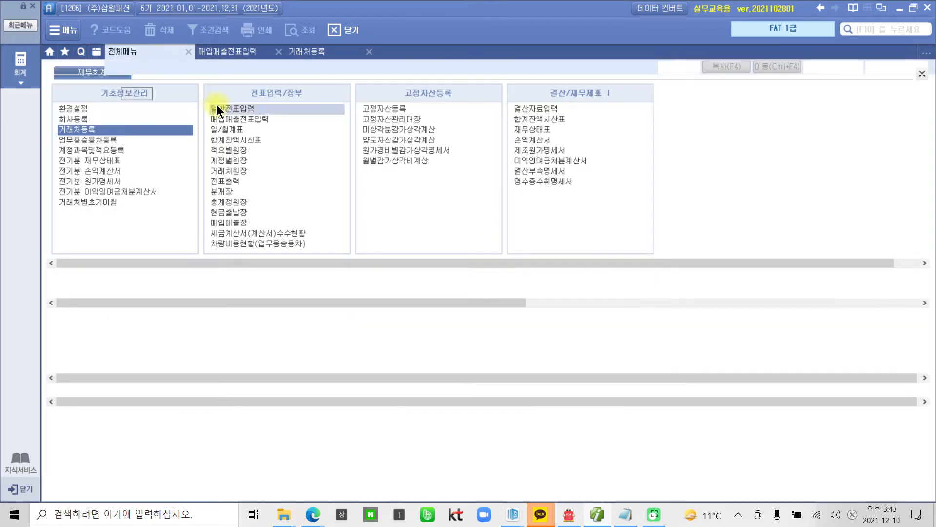
{"action": "type", "text": "3"}
{"action": "key", "text": "Return"}
{"action": "type", "text": "20"}
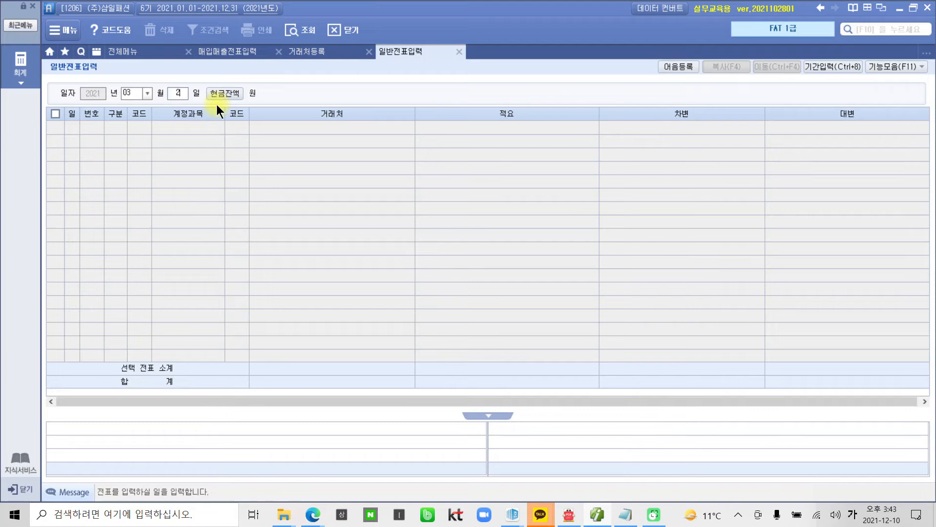
{"action": "key", "text": "Return"}
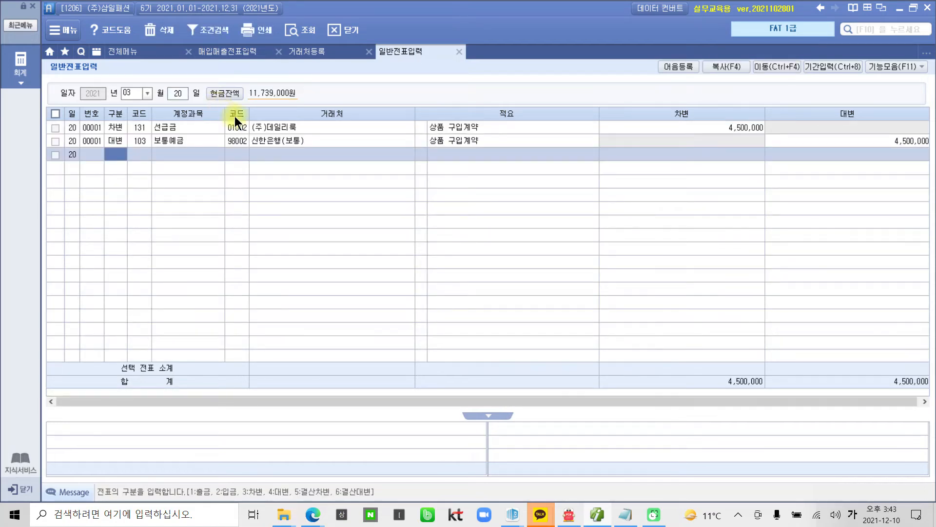
Step: Inspect the 4,500,000 선급금 voucher for (주)데일리룩, then return to 매입매출전표입력
{"action": "left_click", "coordinate": [209, 131]}
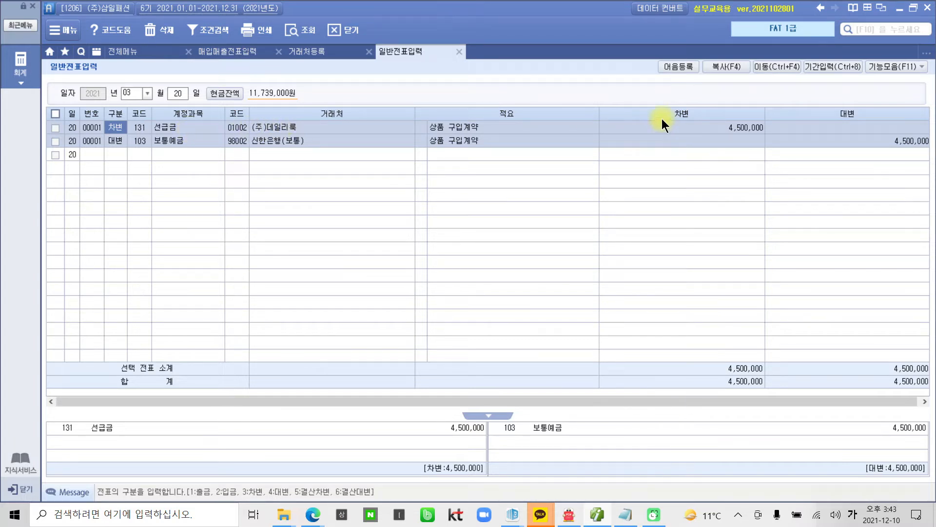
{"action": "left_click", "coordinate": [684, 123]}
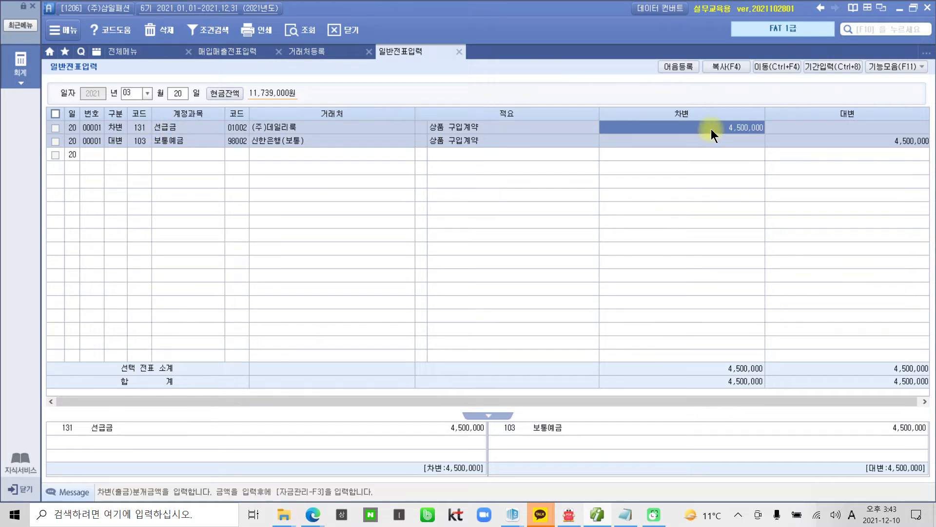
{"action": "mouse_move", "coordinate": [701, 114]}
{"action": "left_mouse_down"}
{"action": "mouse_move", "coordinate": [778, 140]}
{"action": "mouse_move", "coordinate": [783, 114]}
{"action": "left_mouse_up"}
{"action": "mouse_move", "coordinate": [760, 149]}
{"action": "left_mouse_down"}
{"action": "mouse_move", "coordinate": [717, 98]}
{"action": "mouse_move", "coordinate": [776, 138]}
{"action": "left_mouse_up"}
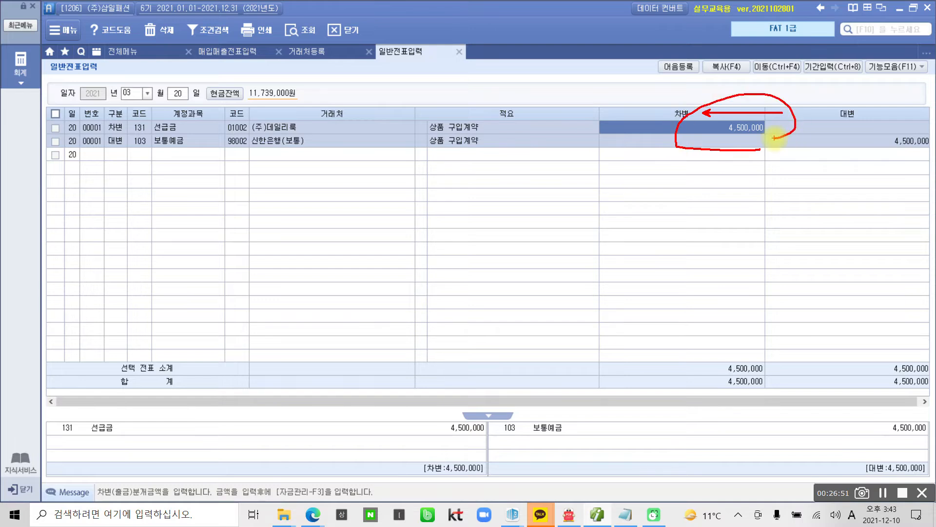
{"action": "key", "text": "Escape"}
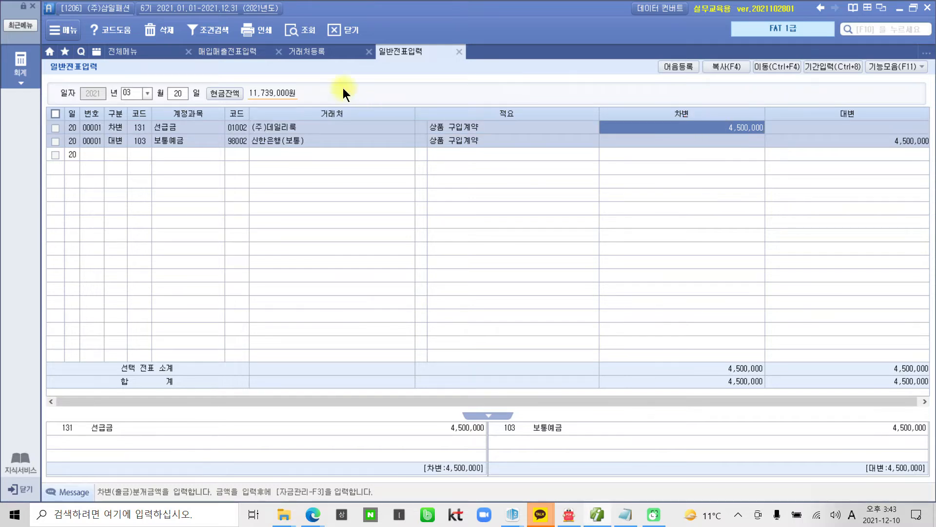
{"action": "left_click", "coordinate": [219, 55]}
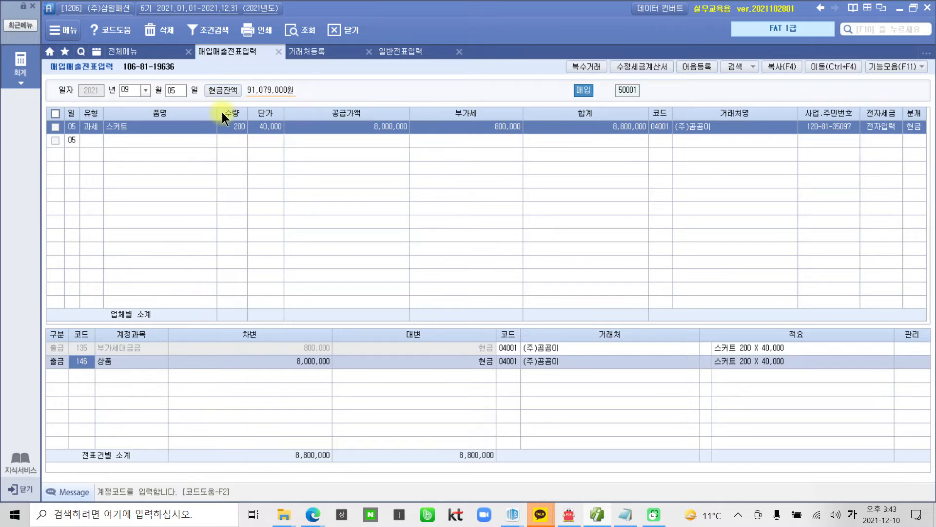
Step: Start a Sep 10 과세 (11) purchase voucher with item 원피스
{"action": "left_click", "coordinate": [168, 87]}
{"action": "type", "text": "10"}
{"action": "key", "text": "Return"}
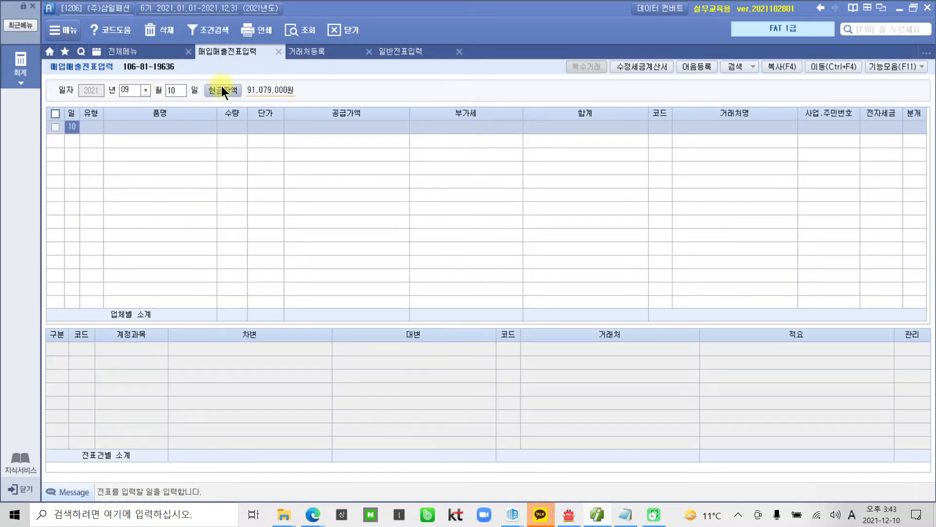
{"action": "key", "text": "Return"}
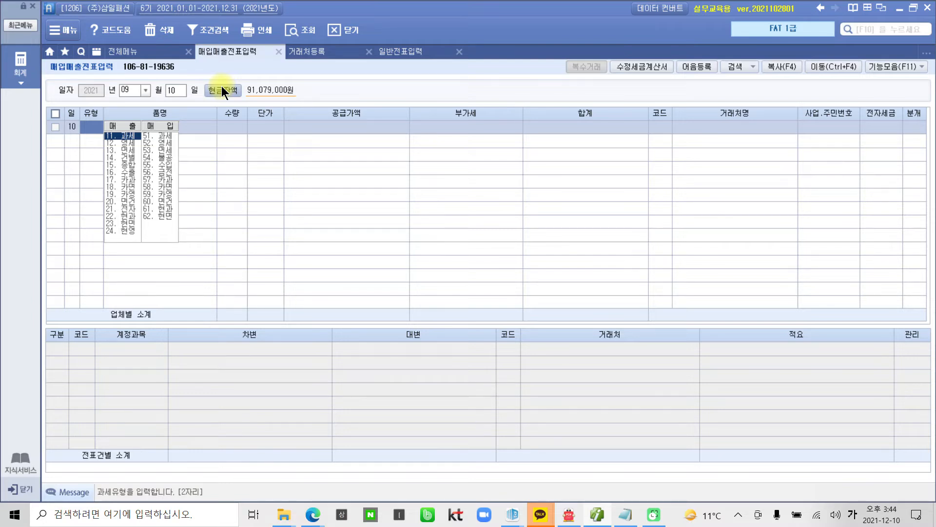
{"action": "type", "text": "11"}
{"action": "key", "text": "Return"}
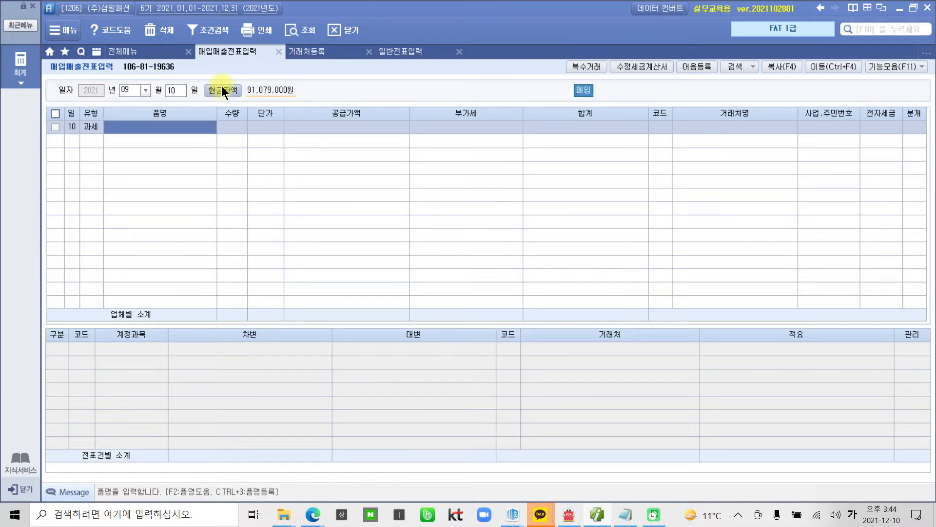
{"action": "type", "text": "원피스"}
{"action": "key", "text": "Return"}
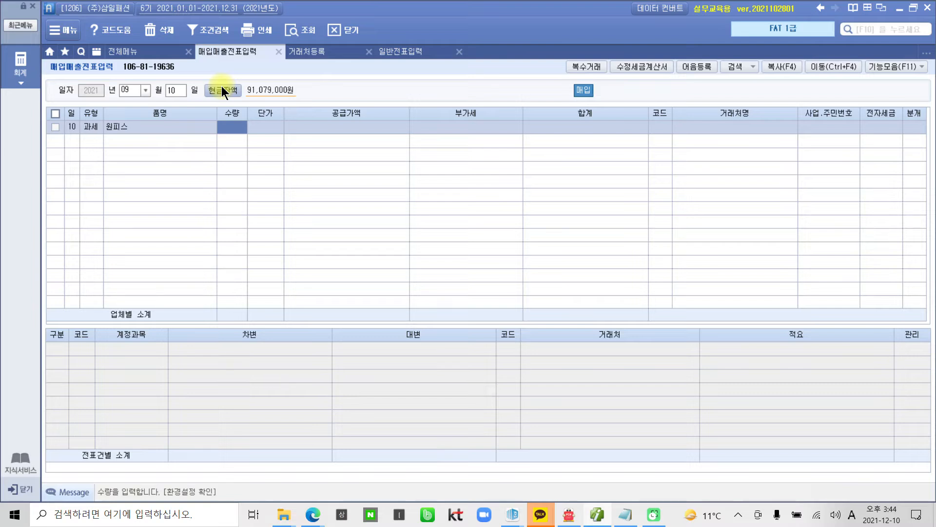
Step: Enter quantity 500 at 90,000, supplier (주)데일리룩 via 데림, and 전자세금 1
{"action": "type", "text": "500"}
{"action": "key", "text": "Return"}
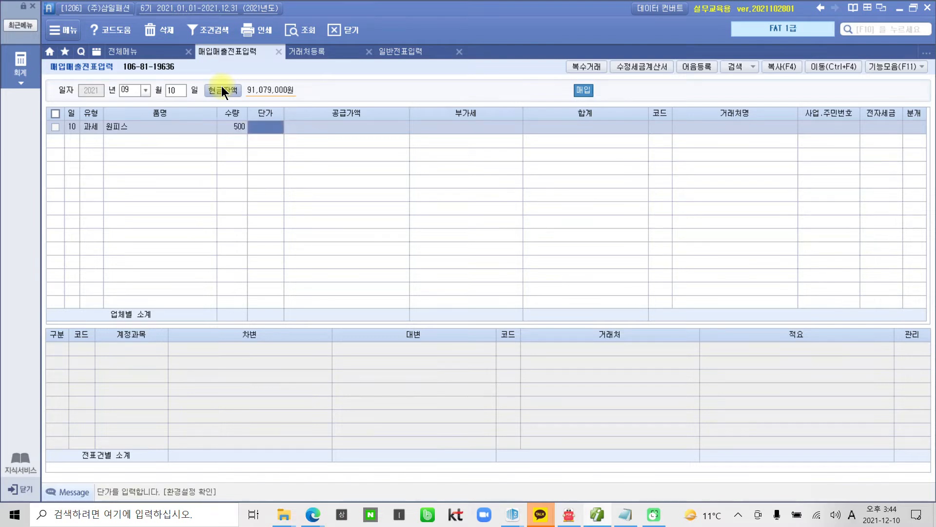
{"action": "type", "text": "900000"}
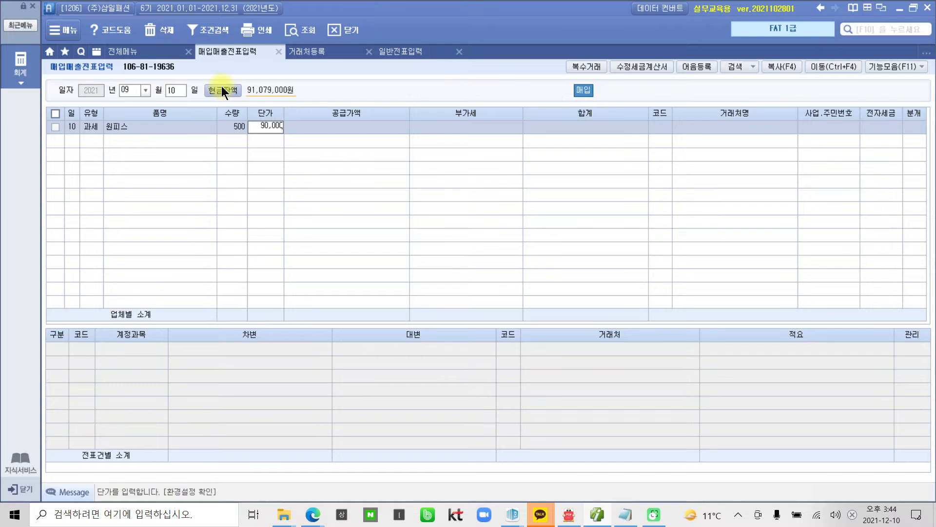
{"action": "key", "text": "Return"}
{"action": "key", "text": "Return"}
{"action": "key", "text": "Return"}
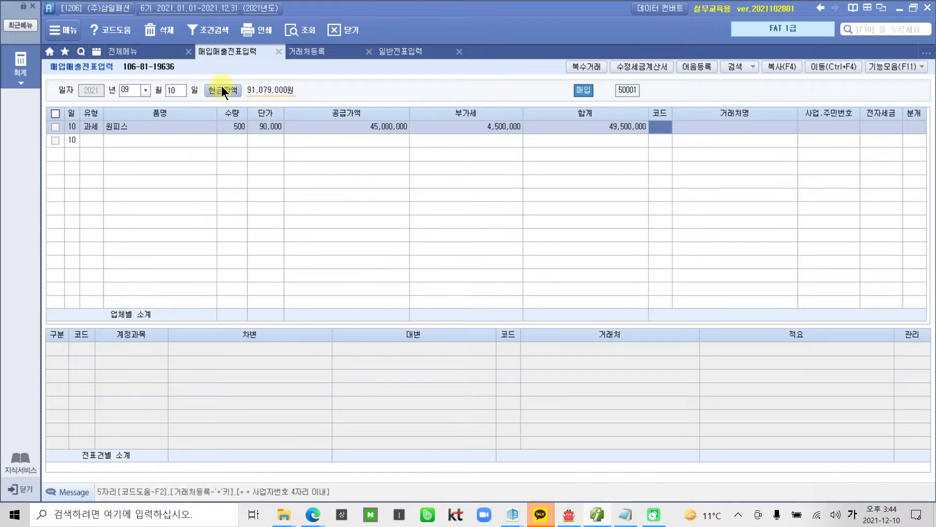
{"action": "type", "text": "데림"}
{"action": "key", "text": "Return"}
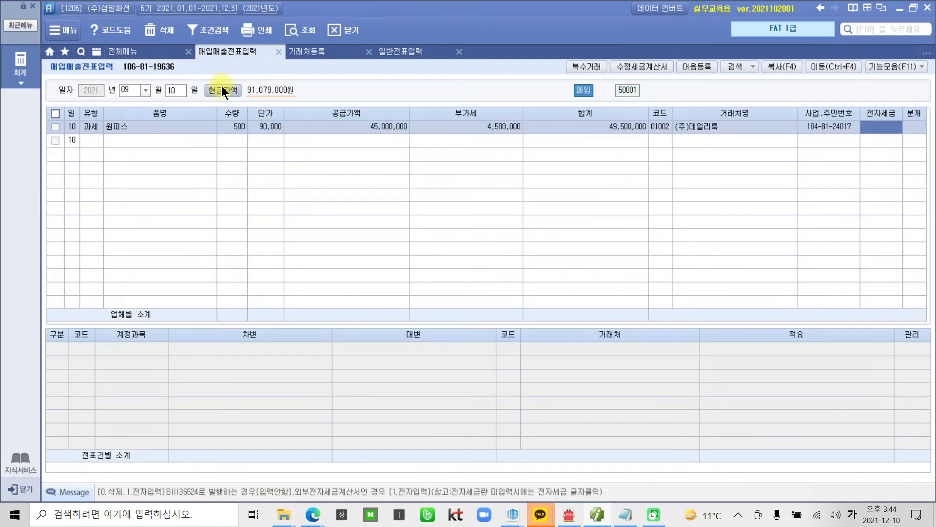
{"action": "type", "text": "1"}
{"action": "key", "text": "Return"}
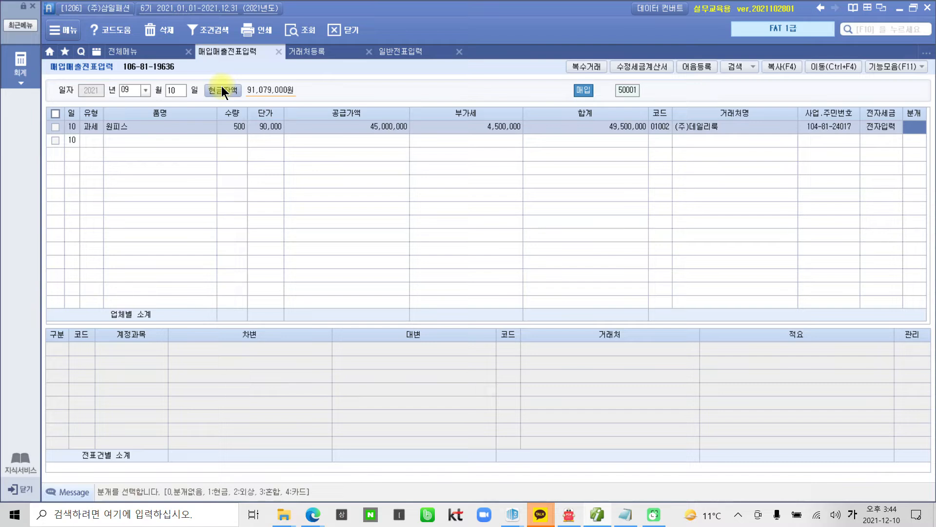
Step: Set the 분개 type to 혼합 (3) and begin a new credit journal line
{"action": "type", "text": "3"}
{"action": "key", "text": "Return"}
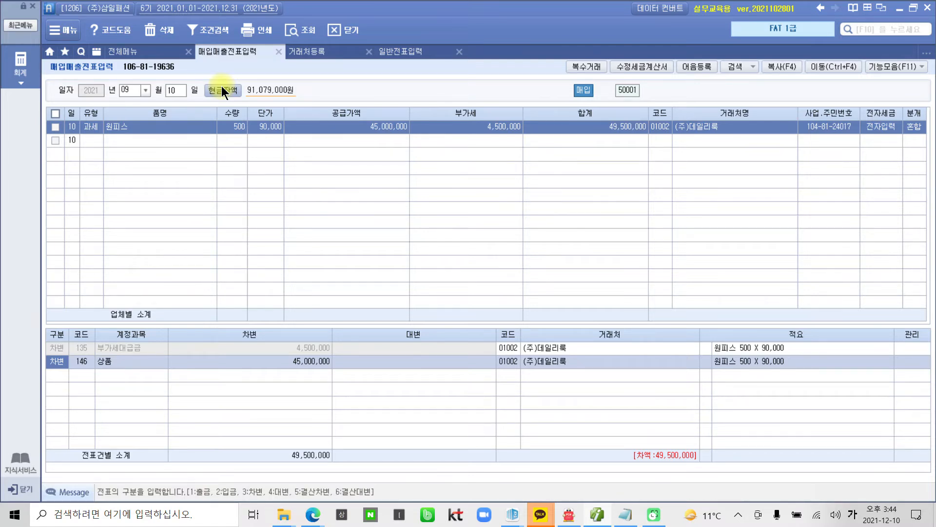
{"action": "key", "text": "Down"}
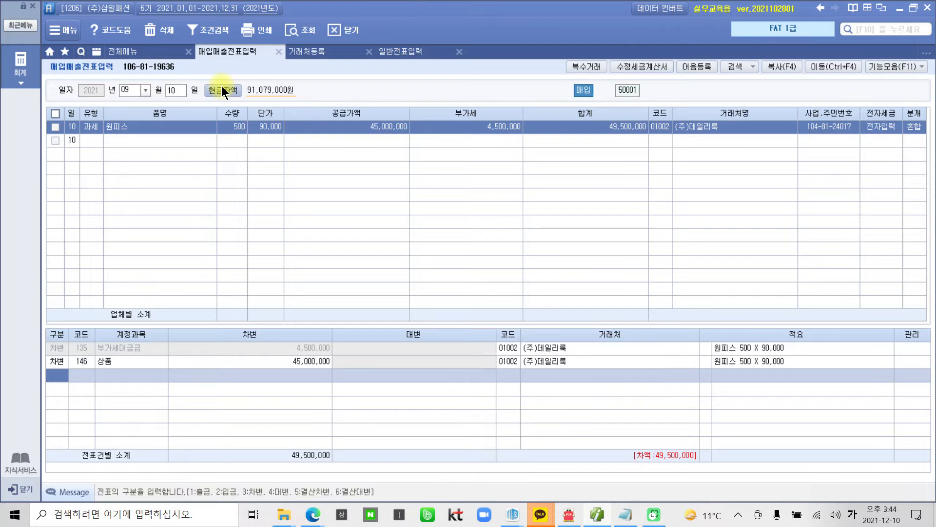
{"action": "type", "text": "4"}
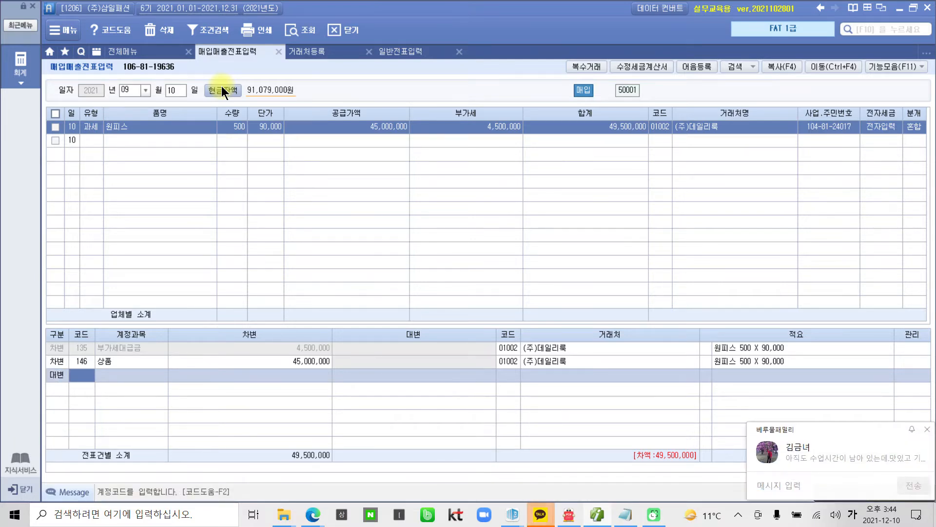
Step: Dismiss the chat notification and quit the chat app from the system tray
{"action": "left_click", "coordinate": [926, 430]}
{"action": "right_click", "coordinate": [739, 521]}
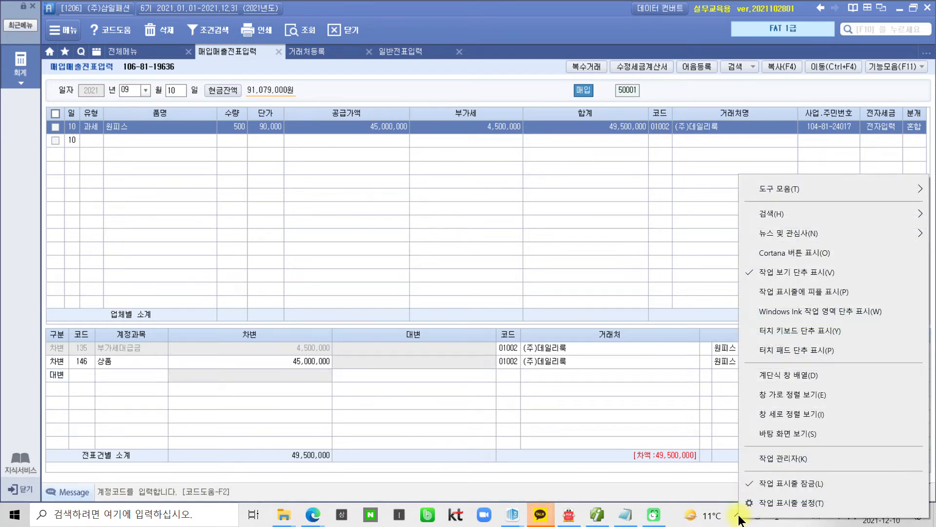
{"action": "left_click", "coordinate": [537, 520]}
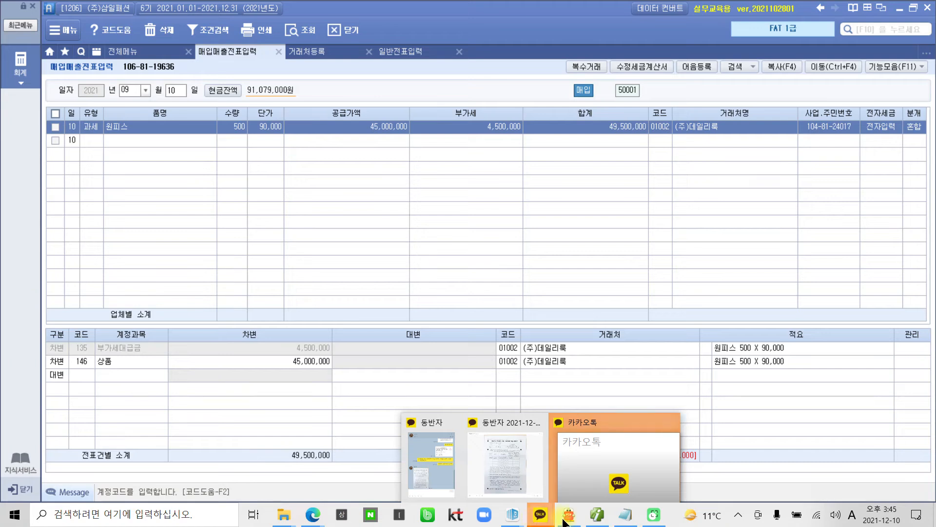
{"action": "left_click", "coordinate": [738, 516]}
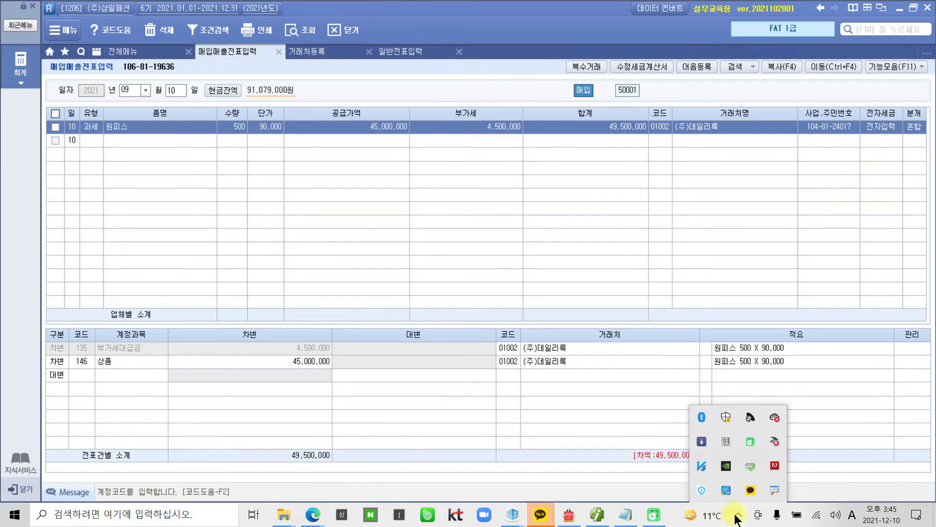
{"action": "right_click", "coordinate": [751, 490]}
{"action": "left_click", "coordinate": [769, 486]}
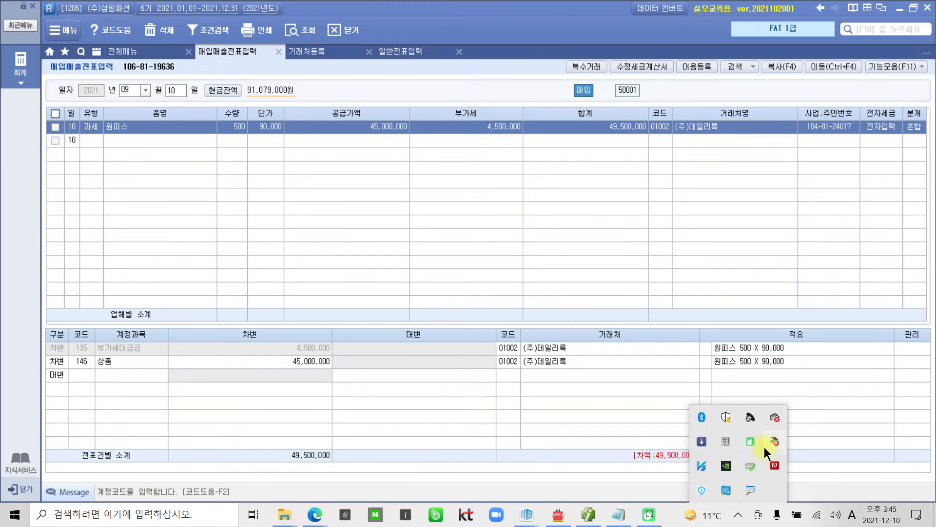
Step: Credit 선급금 4,500,000 on the journal line
{"action": "left_click", "coordinate": [76, 366]}
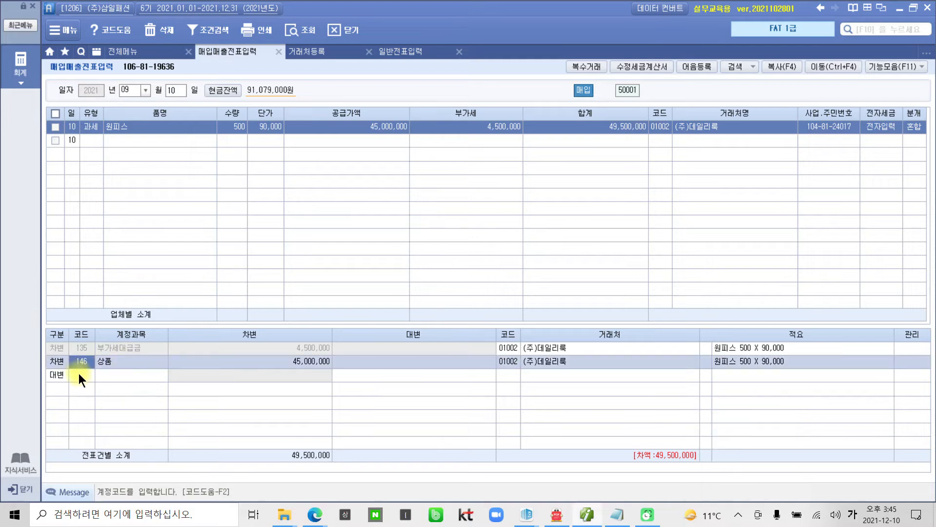
{"action": "left_click", "coordinate": [78, 373]}
{"action": "type", "text": "선급"}
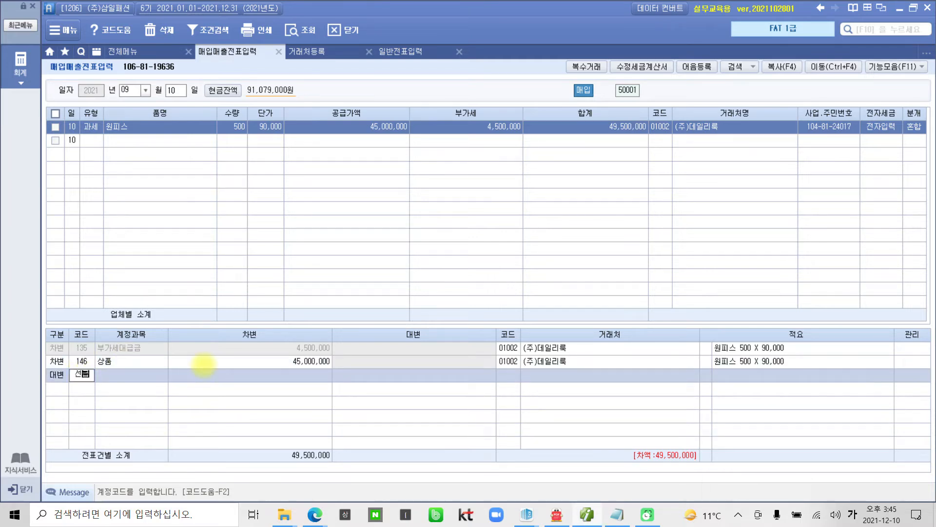
{"action": "key", "text": "Return"}
{"action": "key", "text": "Return"}
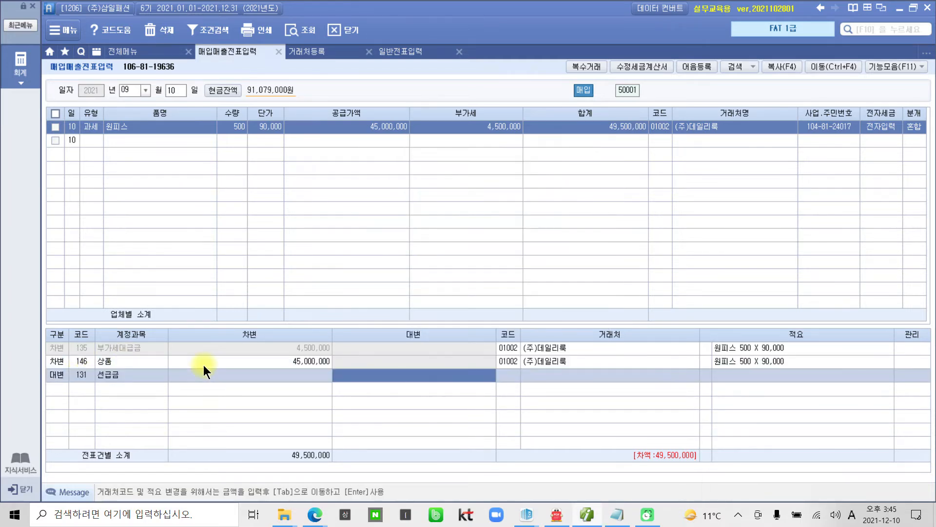
{"action": "type", "text": "4500000"}
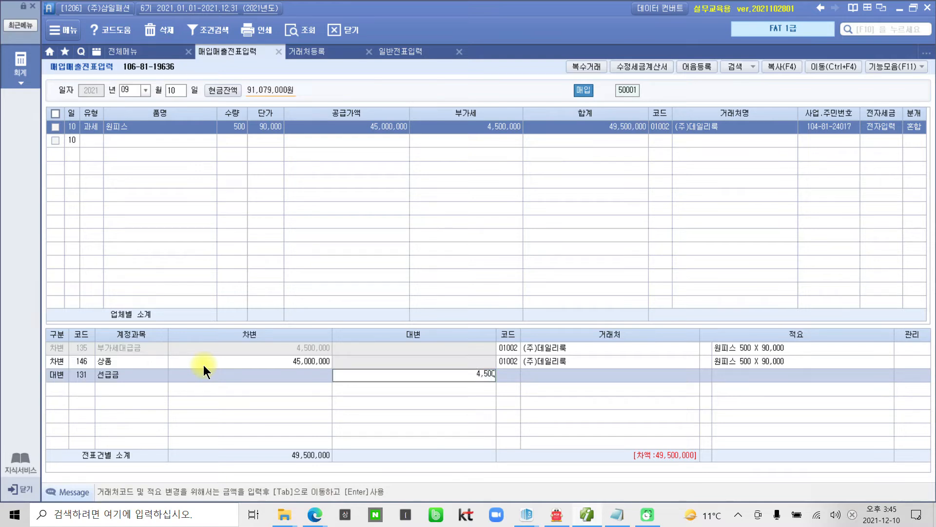
{"action": "key", "text": "Return"}
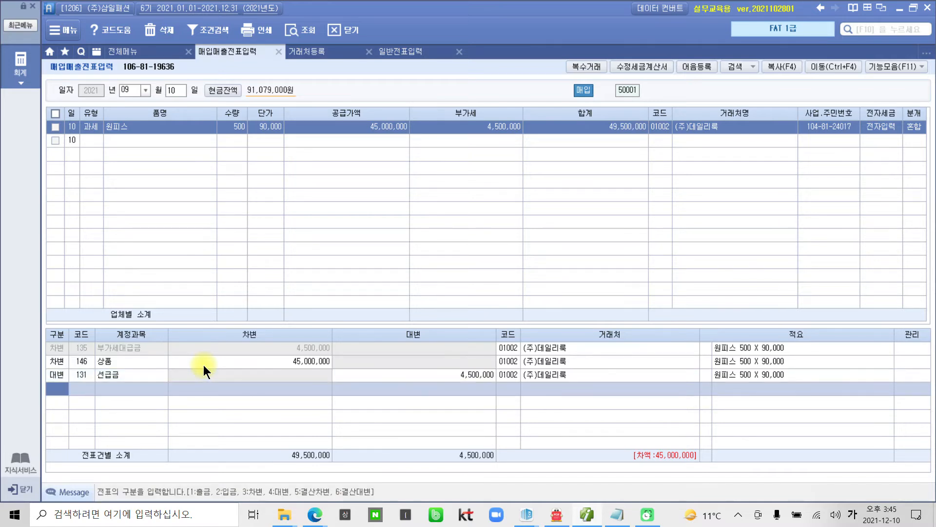
Step: Add another credit line with account 251 외상매입금
{"action": "type", "text": "4"}
{"action": "key", "text": "Return"}
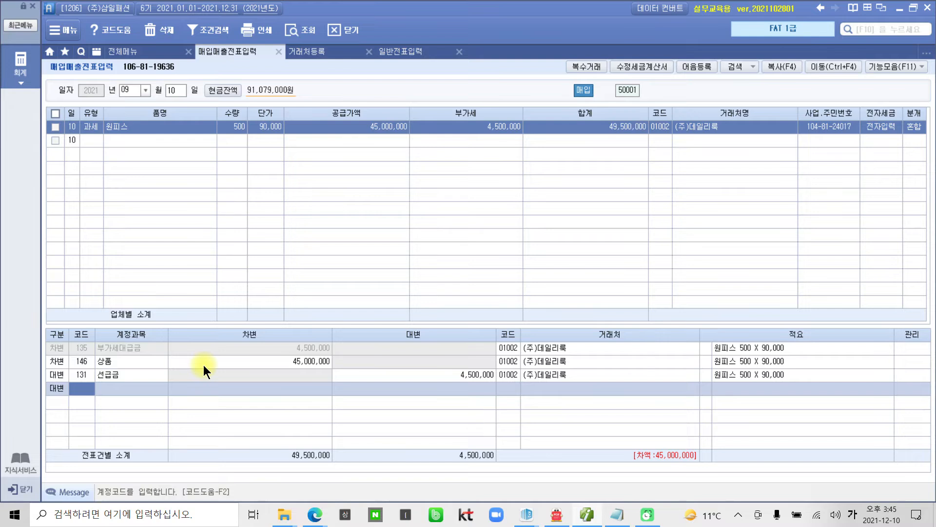
{"action": "type", "text": "251"}
{"action": "key", "text": "Return"}
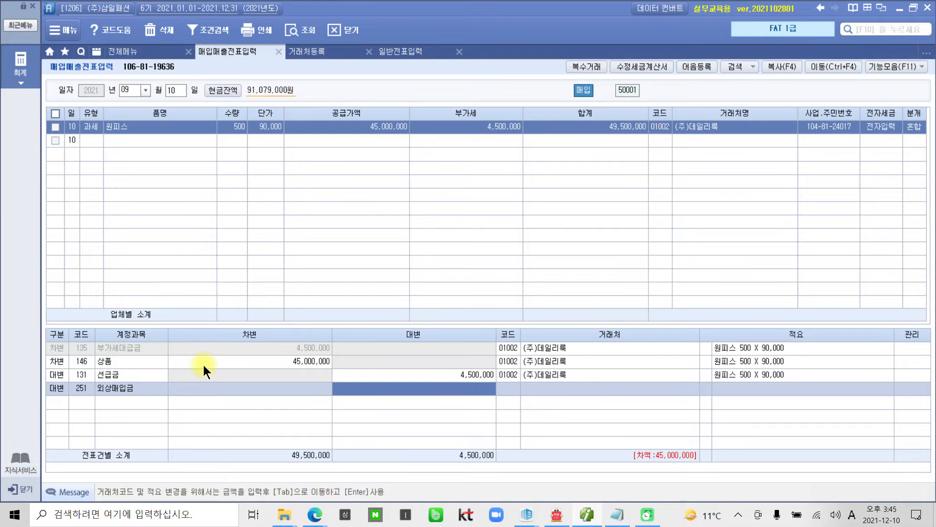
{"action": "key", "text": "ctrl+2"}
Step: Point out the 45,000,000 difference and credit it to 외상매입금
{"action": "mouse_move", "coordinate": [582, 116]}
{"action": "left_mouse_down"}
{"action": "mouse_move", "coordinate": [572, 128]}
{"action": "mouse_move", "coordinate": [588, 119]}
{"action": "mouse_move", "coordinate": [605, 81]}
{"action": "mouse_move", "coordinate": [587, 128]}
{"action": "mouse_move", "coordinate": [561, 106]}
{"action": "mouse_move", "coordinate": [605, 113]}
{"action": "left_mouse_up"}
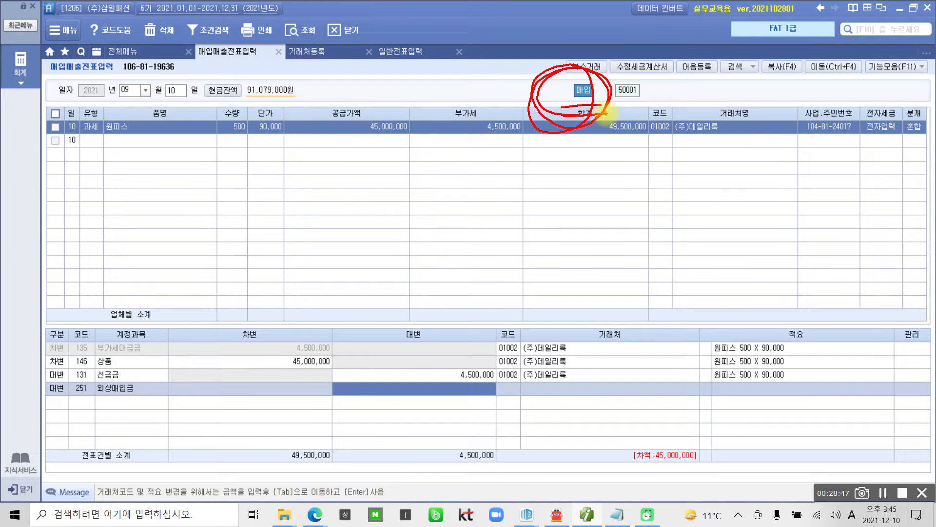
{"action": "left_click_drag", "start_coordinate": [77, 157], "coordinate": [103, 159]}
{"action": "mouse_move", "coordinate": [568, 130]}
{"action": "left_mouse_down"}
{"action": "mouse_move", "coordinate": [342, 383]}
{"action": "mouse_move", "coordinate": [348, 391]}
{"action": "mouse_move", "coordinate": [336, 369]}
{"action": "left_mouse_up"}
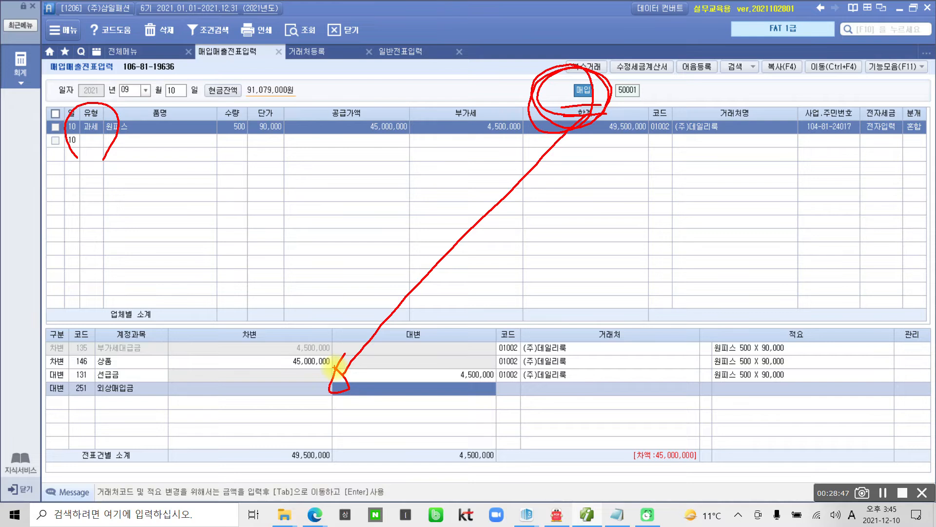
{"action": "key", "text": "Escape"}
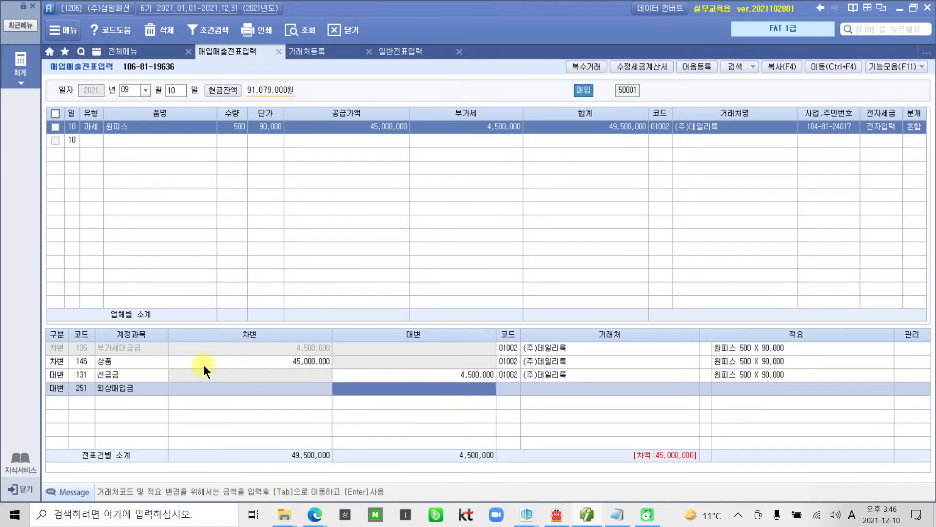
{"action": "mouse_move", "coordinate": [701, 486]}
{"action": "left_mouse_down"}
{"action": "mouse_move", "coordinate": [620, 433]}
{"action": "mouse_move", "coordinate": [724, 488]}
{"action": "left_mouse_up"}
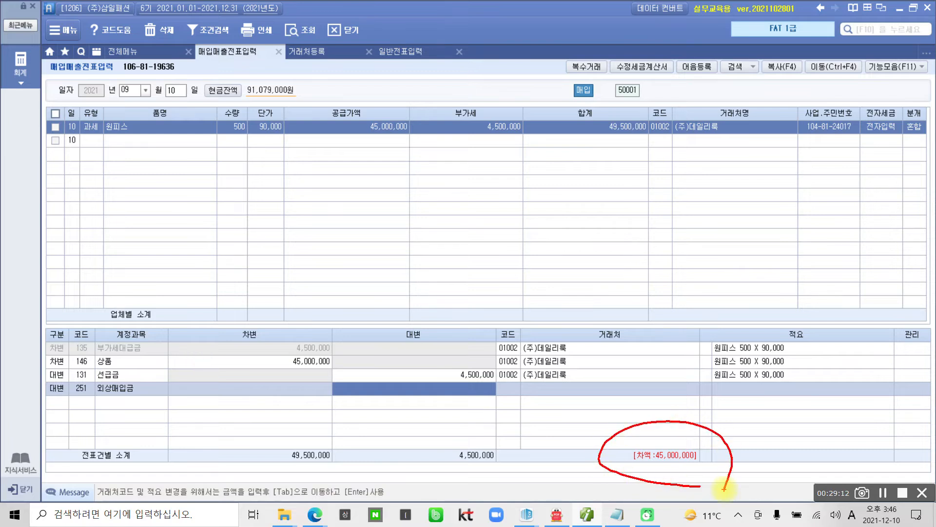
{"action": "key", "text": "Escape"}
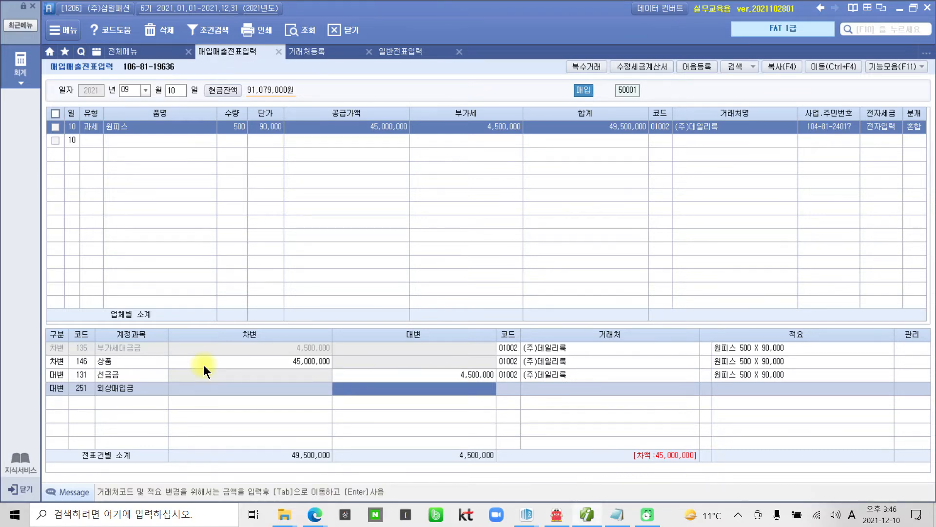
{"action": "type", "text": "45,000,000"}
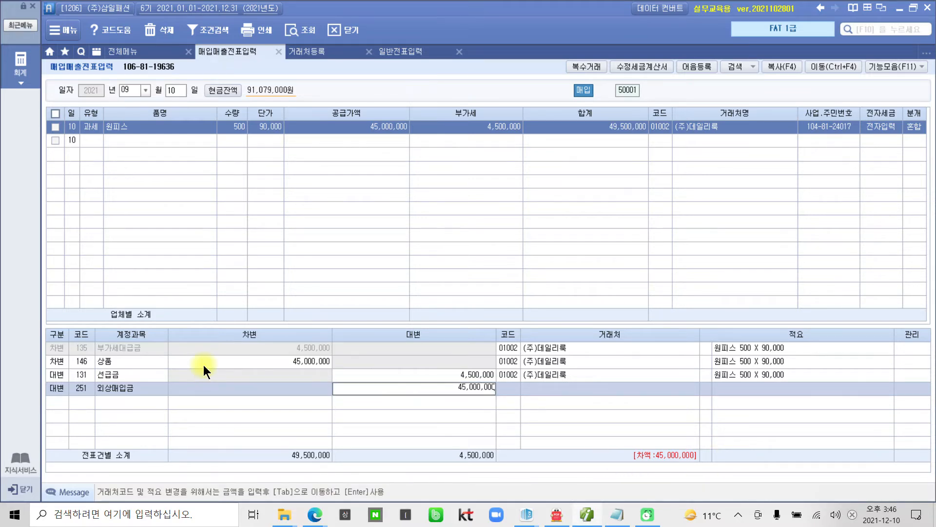
{"action": "key", "text": "Return"}
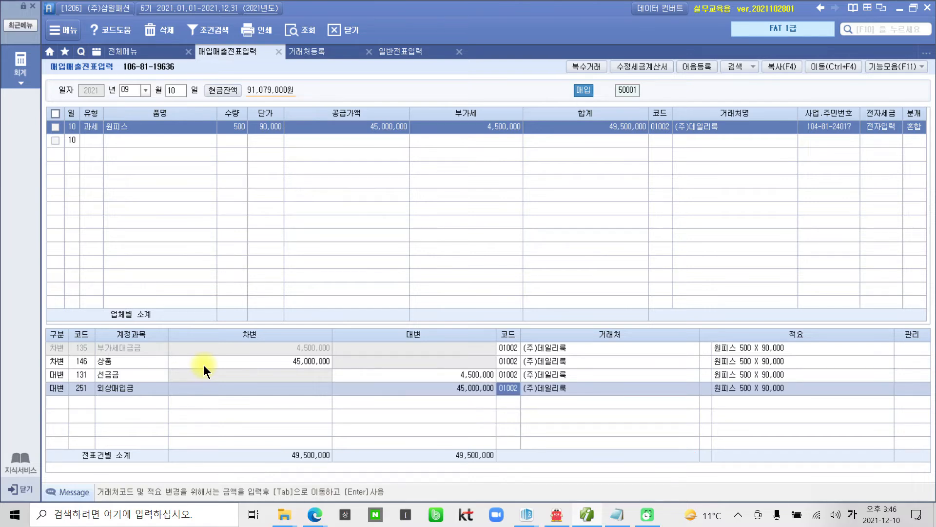
Step: Highlight the partner codes and balanced 49,500,000 totals, then minimize Smart A
{"action": "mouse_move", "coordinate": [552, 424]}
{"action": "left_mouse_down"}
{"action": "mouse_move", "coordinate": [502, 386]}
{"action": "mouse_move", "coordinate": [581, 414]}
{"action": "left_mouse_up"}
{"action": "mouse_move", "coordinate": [257, 438]}
{"action": "left_mouse_down"}
{"action": "mouse_move", "coordinate": [268, 439]}
{"action": "mouse_move", "coordinate": [255, 460]}
{"action": "left_mouse_up"}
{"action": "mouse_move", "coordinate": [454, 428]}
{"action": "left_mouse_down"}
{"action": "mouse_move", "coordinate": [517, 456]}
{"action": "mouse_move", "coordinate": [443, 428]}
{"action": "left_mouse_up"}
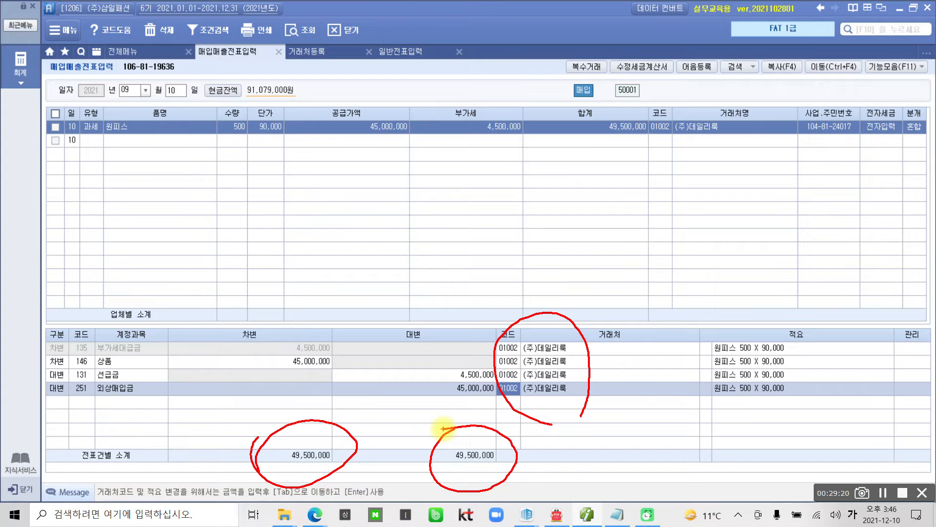
{"action": "key", "text": "Escape"}
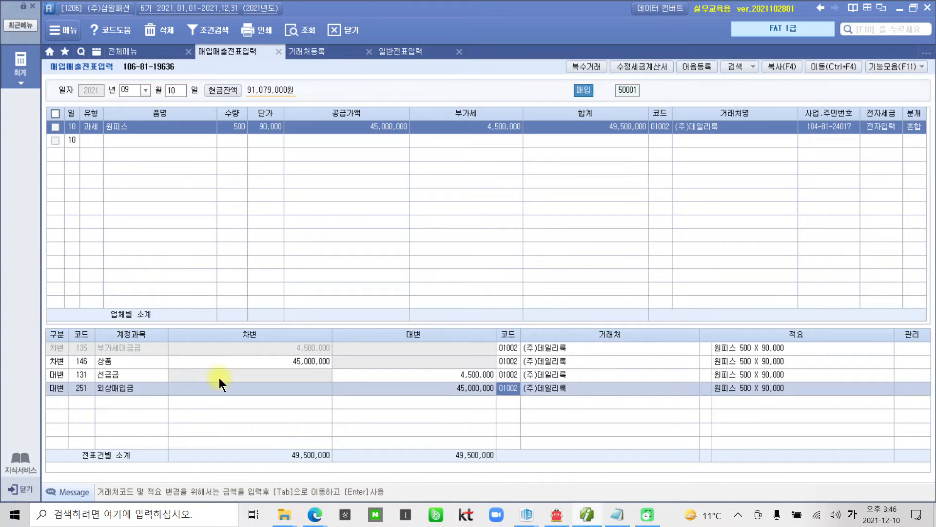
{"action": "left_click", "coordinate": [591, 516]}
Step: Mark up the 현웅컴나라 invoice in red: 세금계산서 title, 업무용 컴퓨터, 120,000 tax, then return to Smart A
{"action": "scroll", "coordinate": [549, 388], "scroll_direction": "down", "scroll_amount": 15}
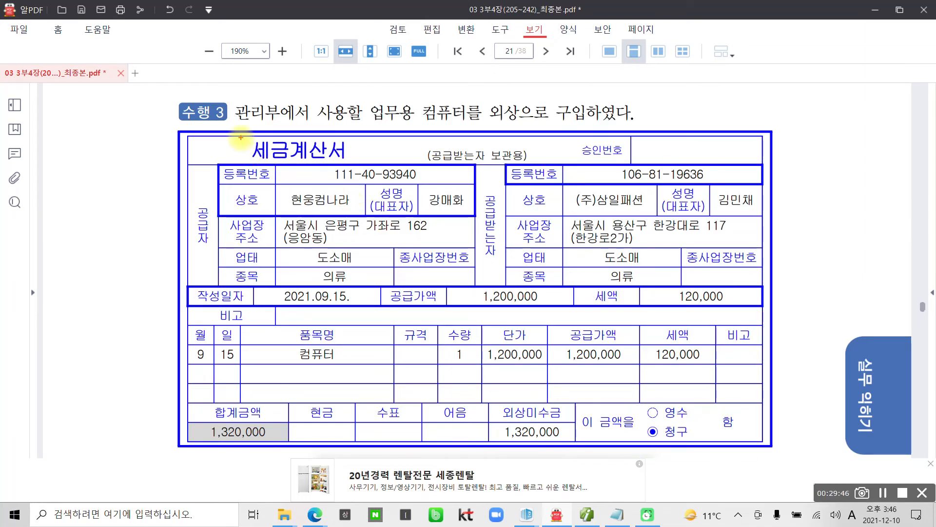
{"action": "mouse_move", "coordinate": [240, 132]}
{"action": "left_mouse_down"}
{"action": "mouse_move", "coordinate": [317, 146]}
{"action": "mouse_move", "coordinate": [371, 133]}
{"action": "left_mouse_up"}
{"action": "left_click_drag", "start_coordinate": [236, 137], "coordinate": [346, 159]}
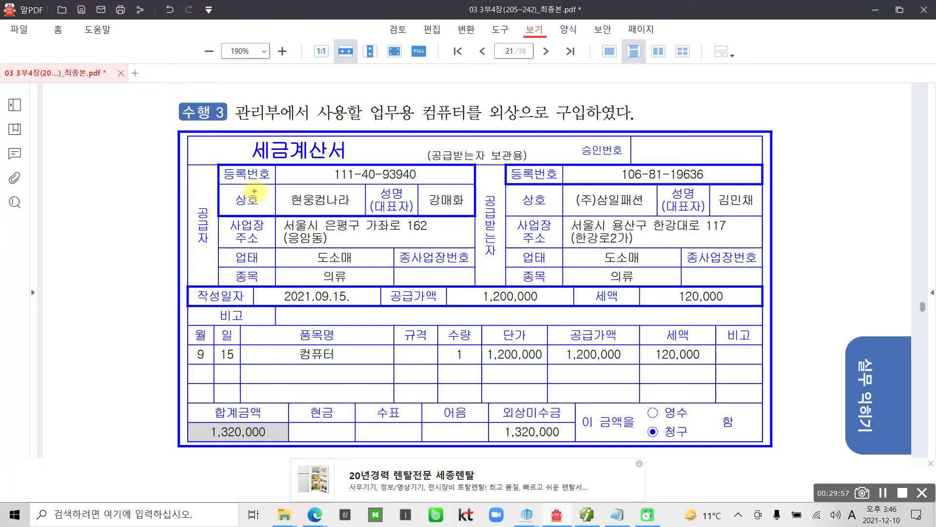
{"action": "left_click_drag", "start_coordinate": [239, 134], "coordinate": [363, 168]}
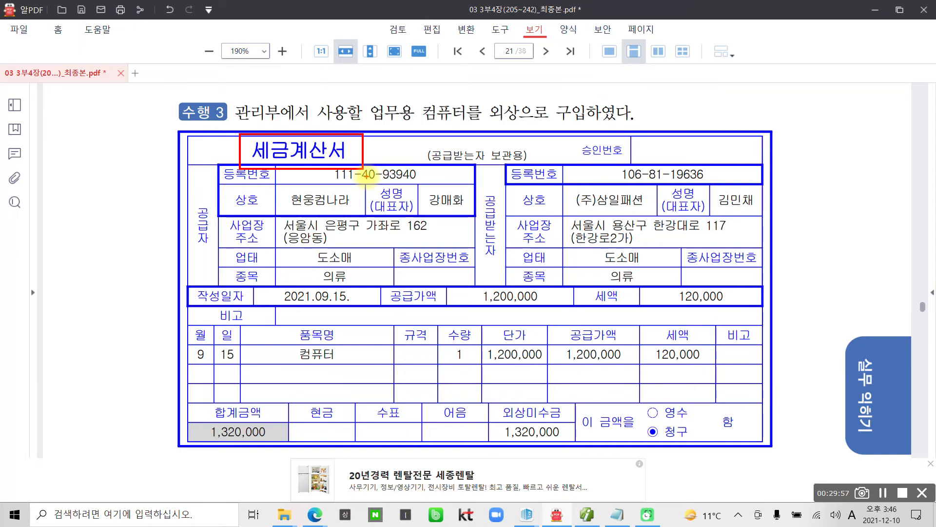
{"action": "mouse_move", "coordinate": [414, 137]}
{"action": "left_mouse_down"}
{"action": "mouse_move", "coordinate": [446, 69]}
{"action": "mouse_move", "coordinate": [423, 159]}
{"action": "left_mouse_up"}
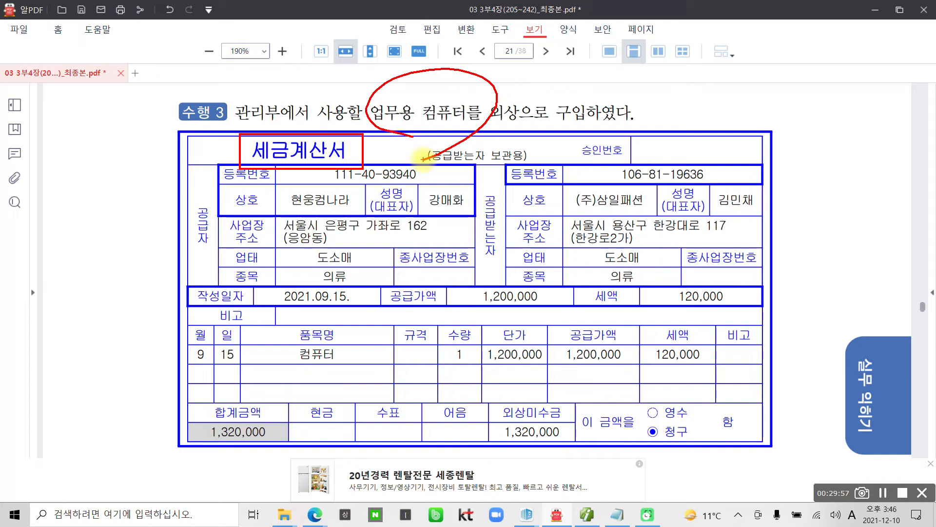
{"action": "mouse_move", "coordinate": [645, 333]}
{"action": "left_mouse_down"}
{"action": "mouse_move", "coordinate": [642, 389]}
{"action": "mouse_move", "coordinate": [736, 333]}
{"action": "mouse_move", "coordinate": [647, 348]}
{"action": "left_mouse_up"}
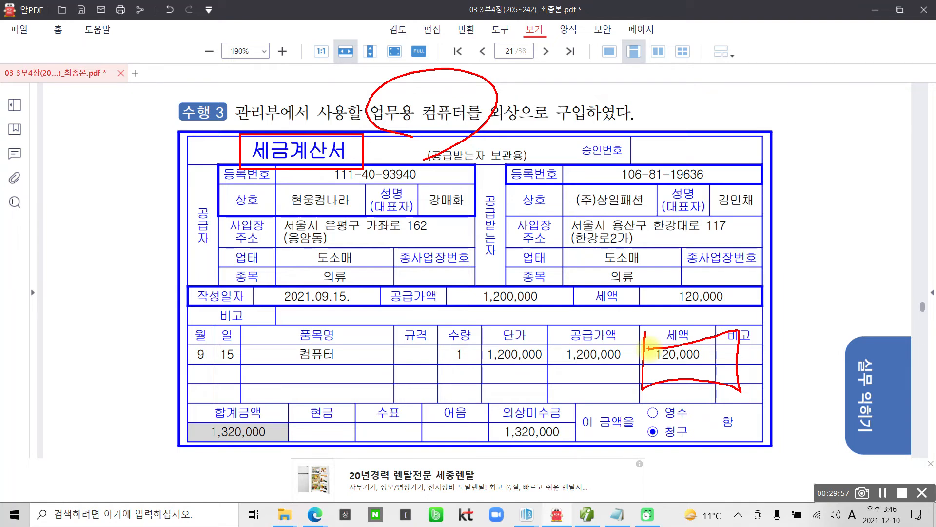
{"action": "mouse_move", "coordinate": [83, 151]}
{"action": "left_mouse_down"}
{"action": "mouse_move", "coordinate": [68, 191]}
{"action": "mouse_move", "coordinate": [119, 154]}
{"action": "mouse_move", "coordinate": [125, 209]}
{"action": "left_mouse_up"}
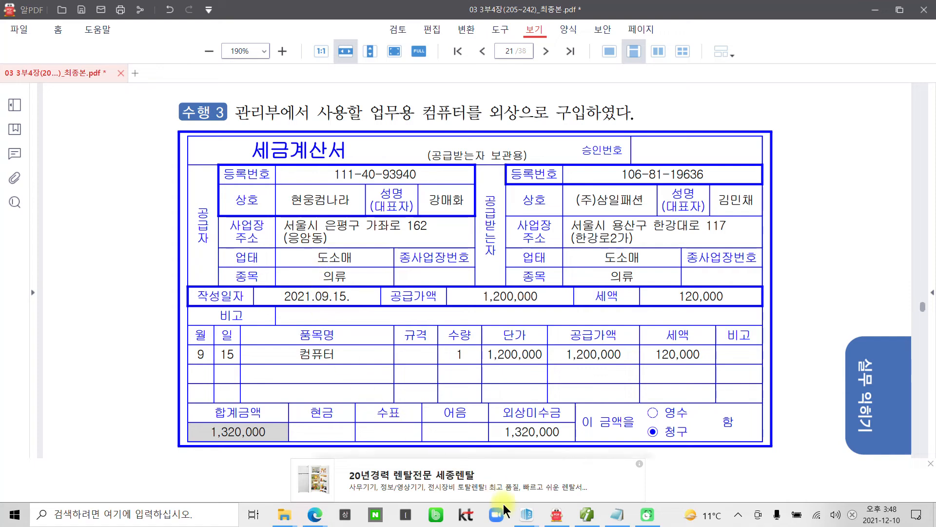
{"action": "left_click", "coordinate": [586, 515]}
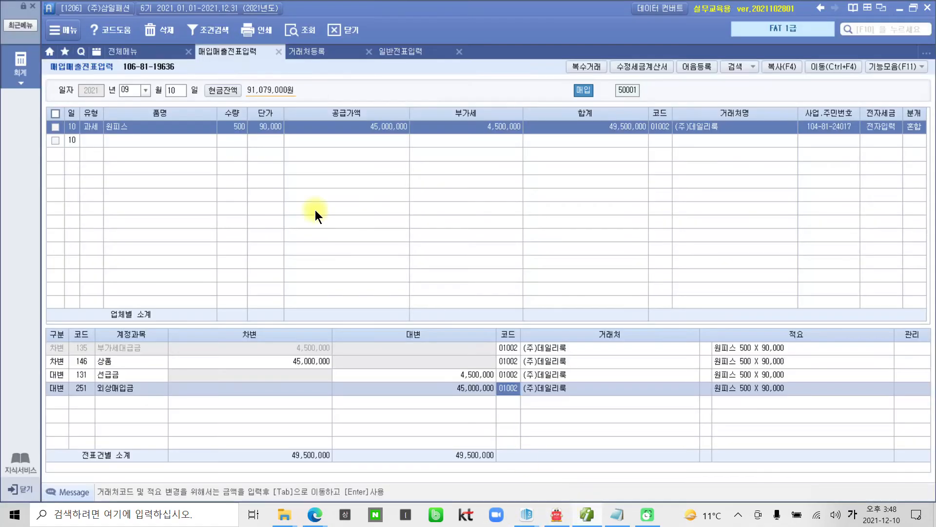
Step: Start a Sep 15 과세 (11) purchase row with item 컴퓨터
{"action": "left_click", "coordinate": [173, 92]}
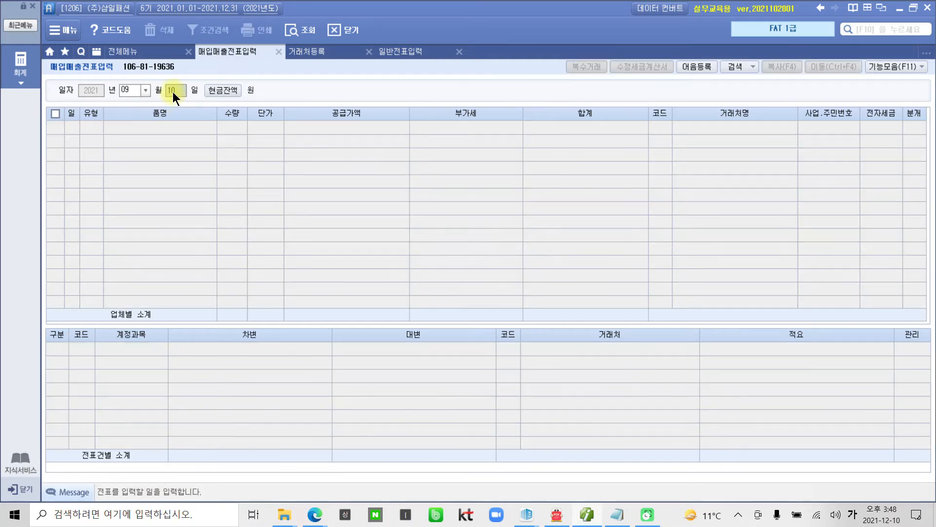
{"action": "type", "text": "15"}
{"action": "key", "text": "Return"}
{"action": "key", "text": "Return"}
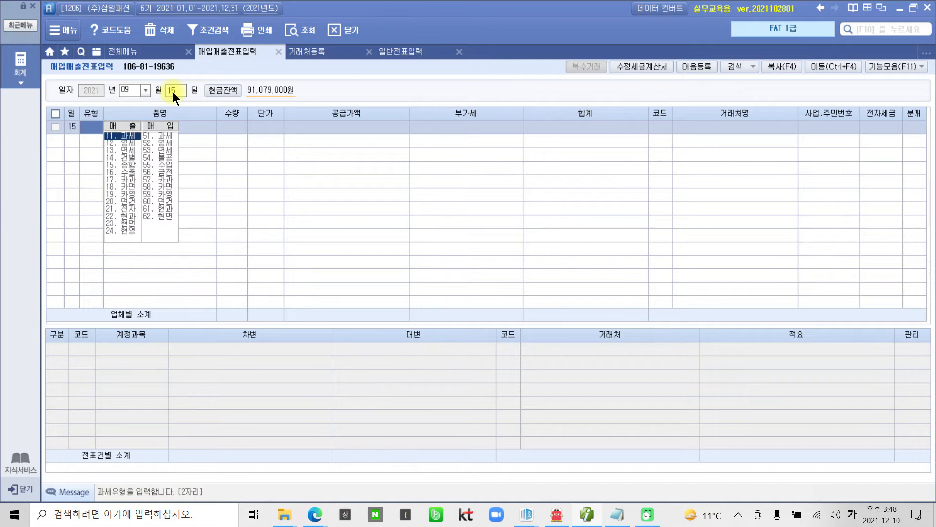
{"action": "type", "text": "11"}
{"action": "key", "text": "Return"}
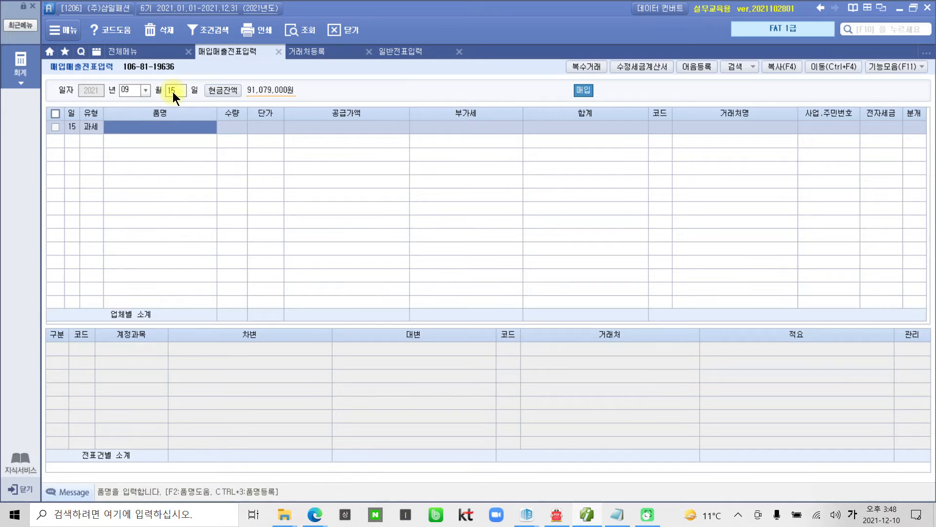
{"action": "type", "text": "컴퓨터"}
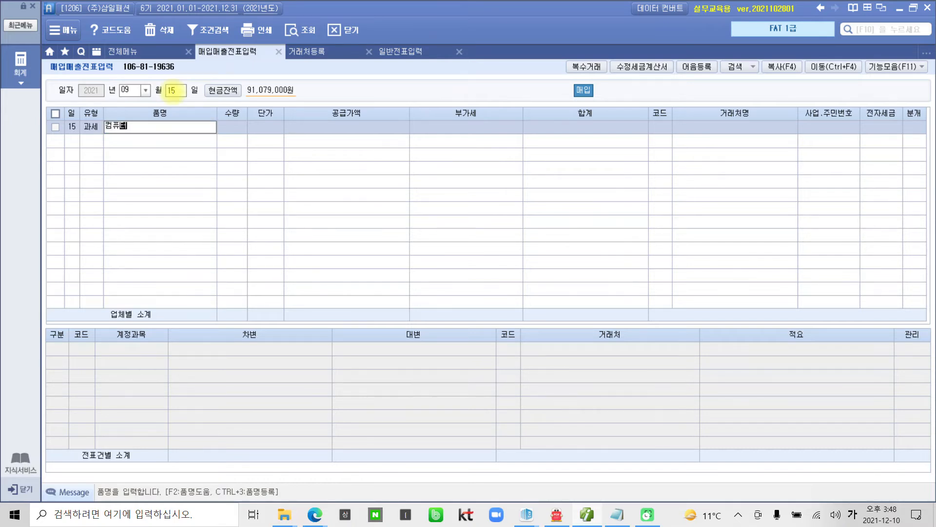
{"action": "key", "text": "Return"}
Step: Enter quantity 1 at 1,200,000 and look up partner 현웅
{"action": "type", "text": "1"}
{"action": "key", "text": "Return"}
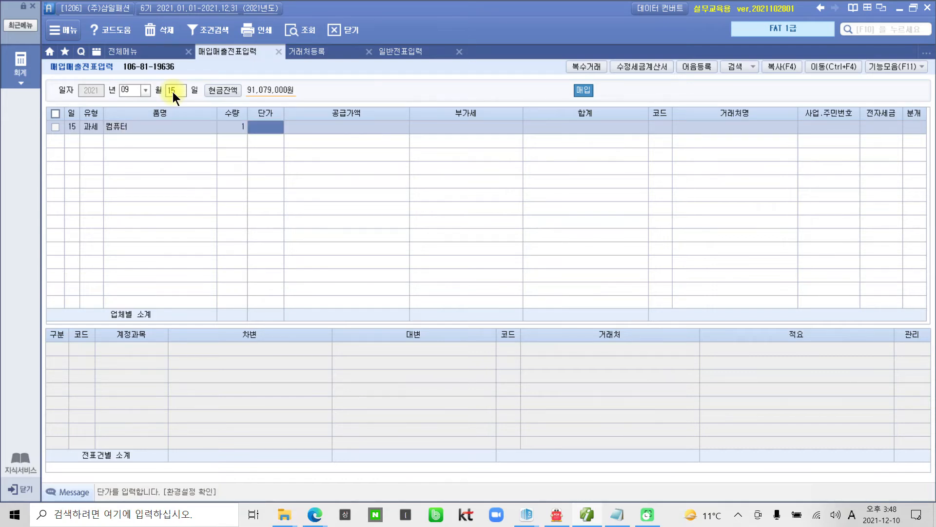
{"action": "type", "text": "1200000"}
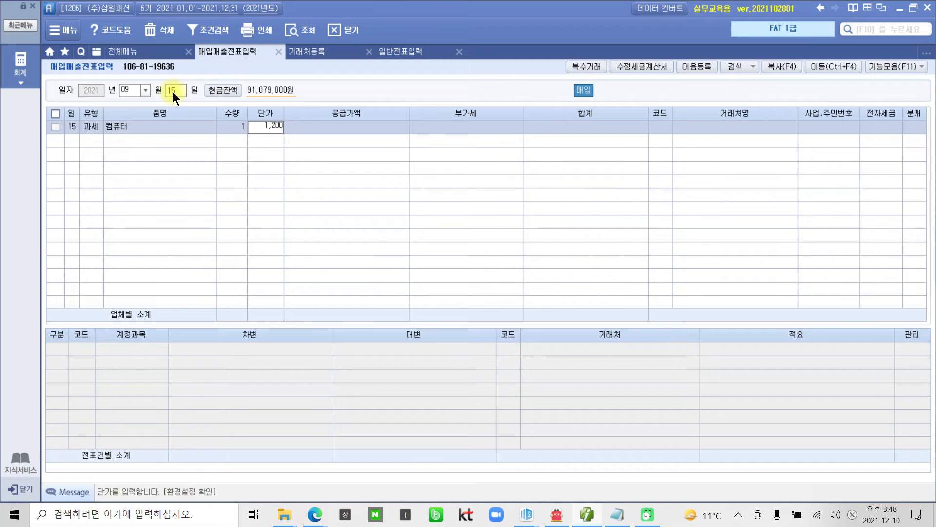
{"action": "key", "text": "Return"}
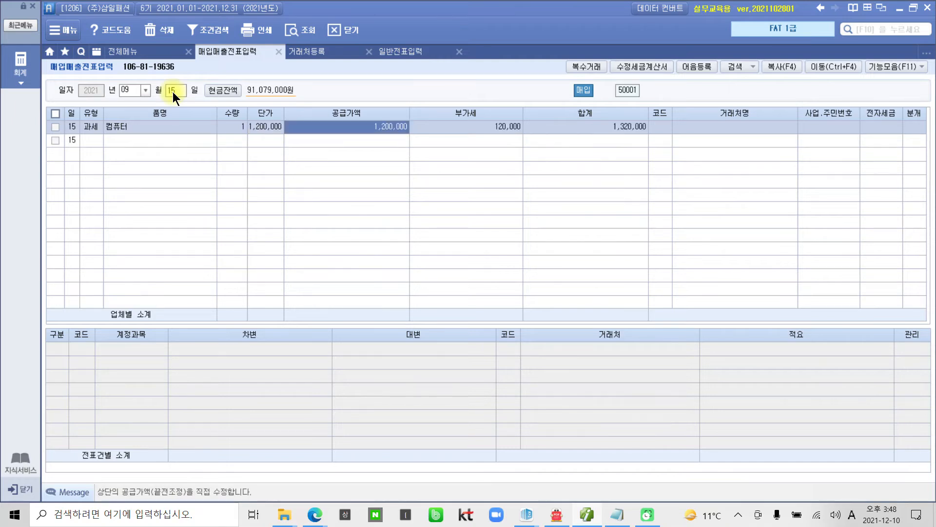
{"action": "key", "text": "Return"}
{"action": "key", "text": "Return"}
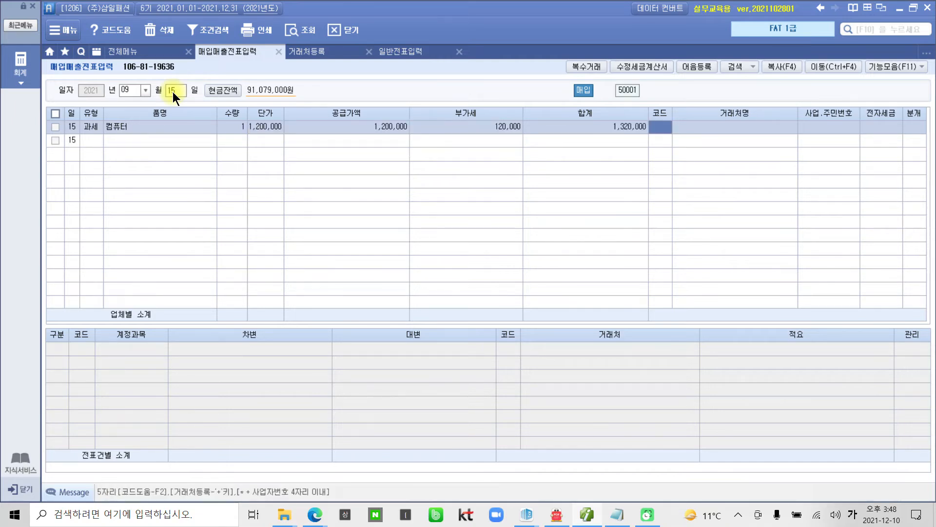
{"action": "type", "text": "현웅"}
{"action": "key", "text": "Return"}
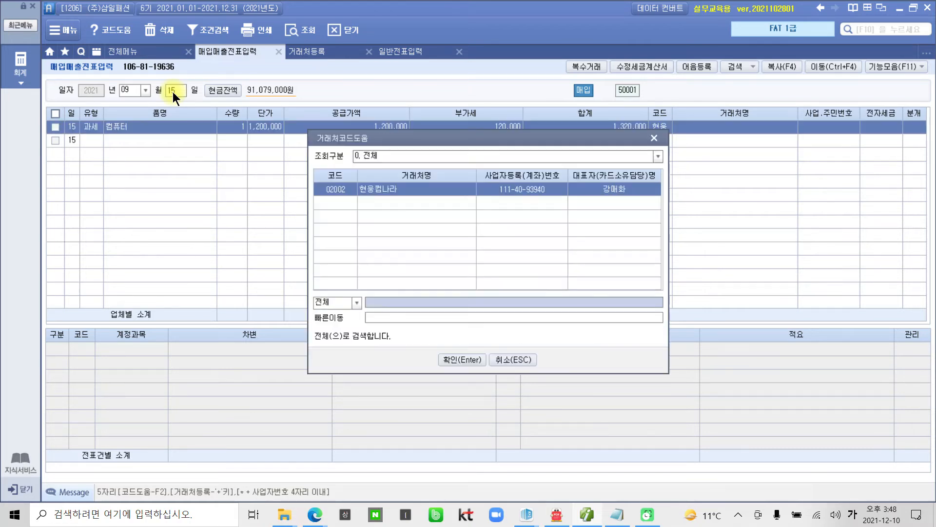
{"action": "key", "text": "Return"}
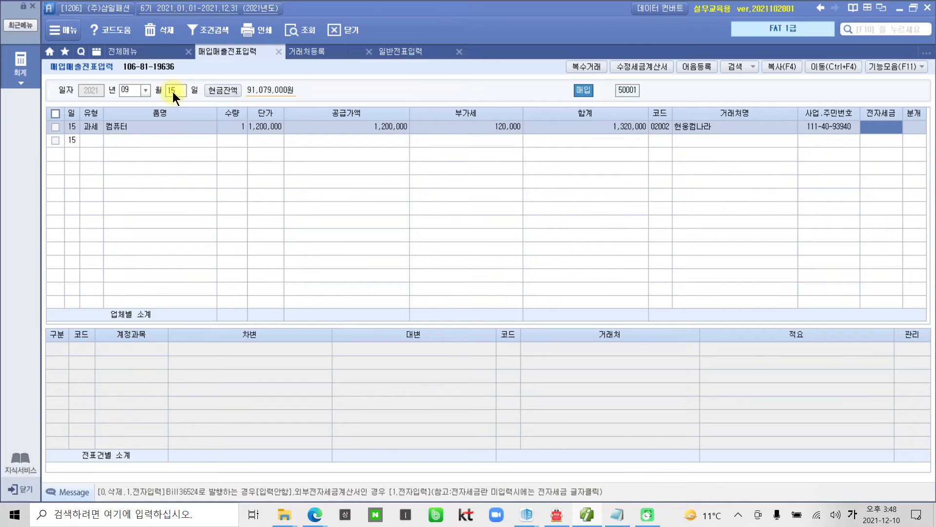
Step: Confirm partner 02002 현웅컴나라 and advance past 전자세금 to the 분개 column
{"action": "key", "text": "Return"}
{"action": "key", "text": "Left"}
{"action": "key", "text": "Return"}
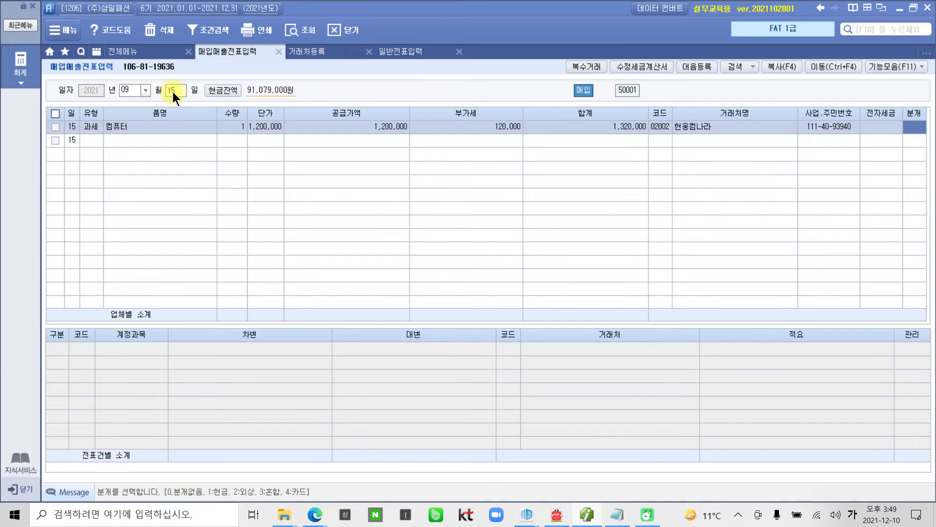
Step: Journalize the 컴퓨터 purchase as 외상 (2) and check the 외상매입금 1,320,000 credit line
{"action": "type", "text": "2"}
{"action": "key", "text": "Return"}
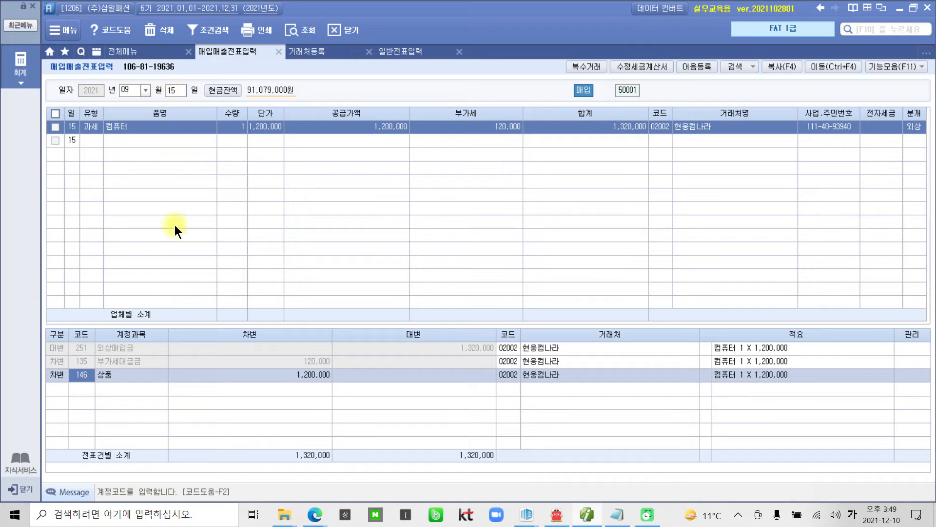
{"action": "left_click", "coordinate": [118, 343]}
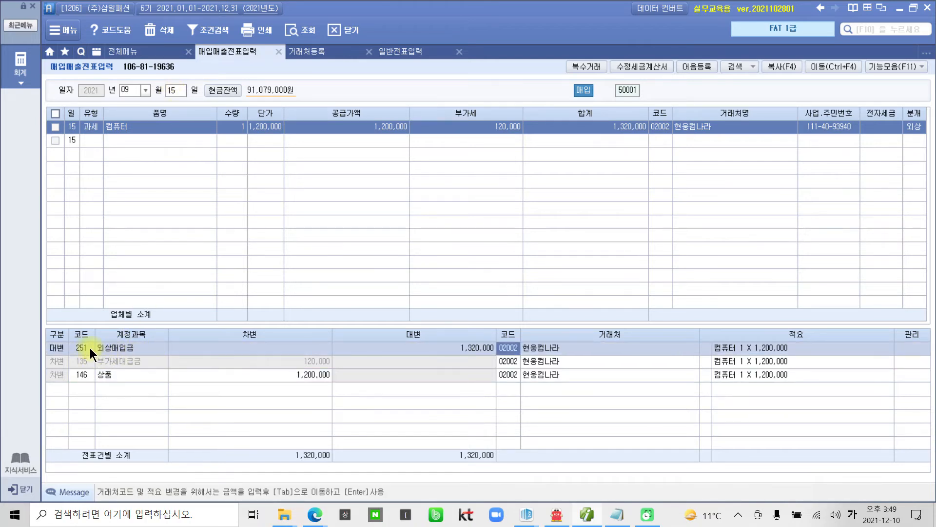
{"action": "left_click", "coordinate": [87, 347]}
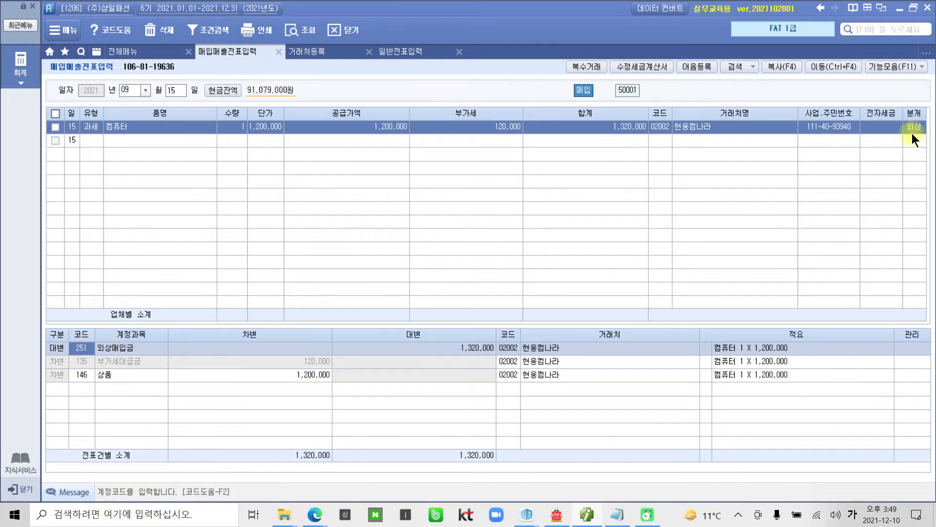
{"action": "left_click", "coordinate": [912, 143]}
{"action": "left_click", "coordinate": [83, 350]}
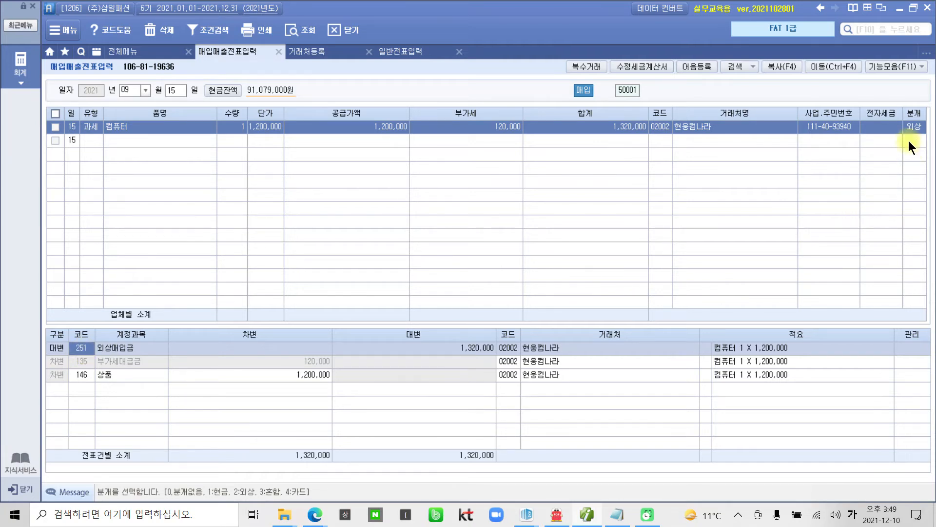
Step: Switch the 9/15 computer purchase's 분개 to 혼합 (3), leaving debits 상품 1,200,000 and 부가세대급금 120,000
{"action": "left_click", "coordinate": [911, 126]}
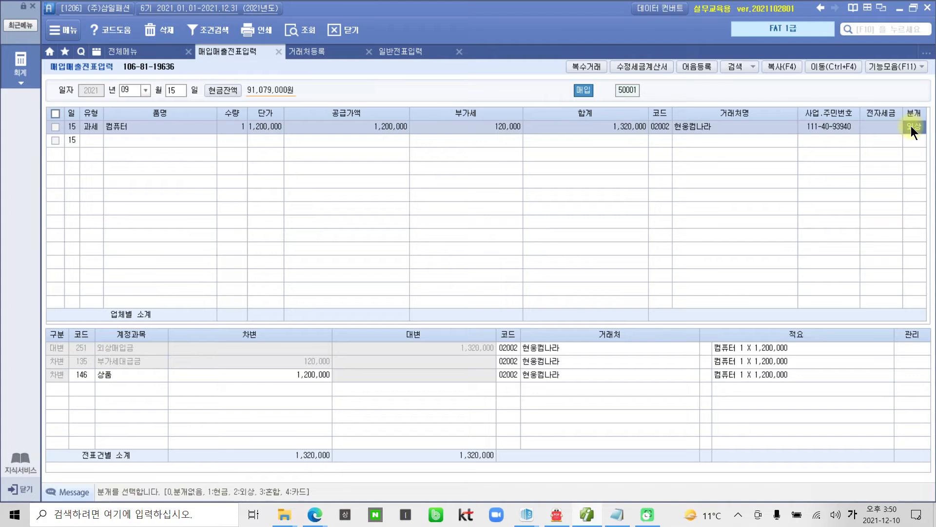
{"action": "type", "text": "3"}
{"action": "key", "text": "Return"}
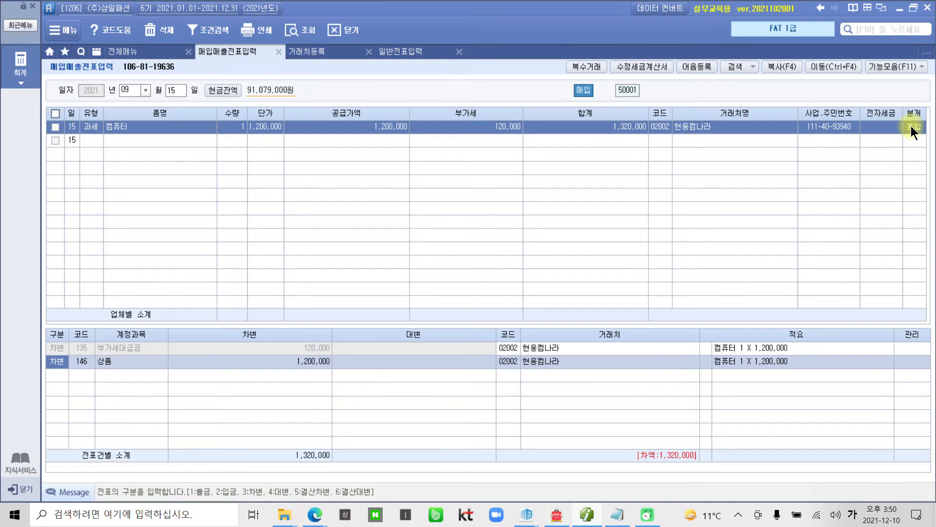
{"action": "key", "text": "ctrl+2"}
{"action": "mouse_move", "coordinate": [521, 141]}
{"action": "left_mouse_down"}
{"action": "mouse_move", "coordinate": [460, 149]}
{"action": "mouse_move", "coordinate": [522, 154]}
{"action": "mouse_move", "coordinate": [308, 336]}
{"action": "mouse_move", "coordinate": [315, 323]}
{"action": "left_mouse_up"}
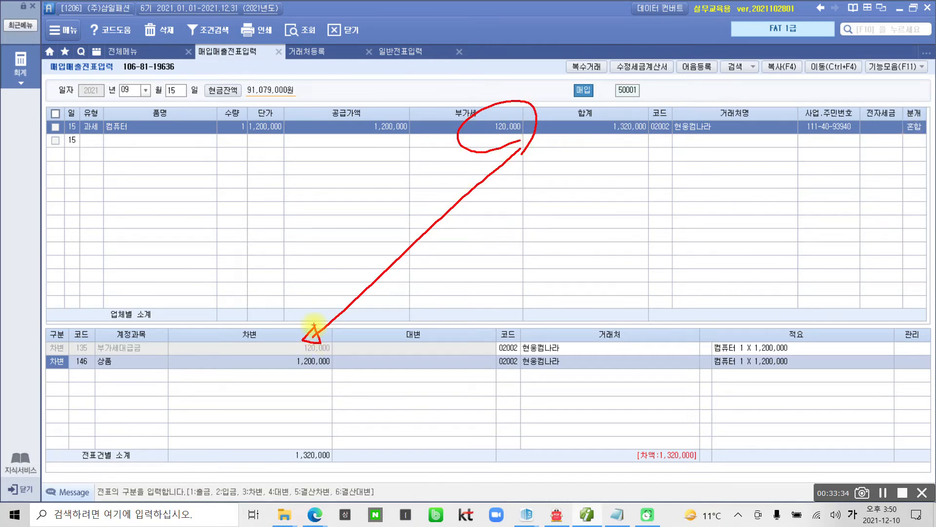
{"action": "mouse_move", "coordinate": [138, 174]}
{"action": "left_mouse_down"}
{"action": "mouse_move", "coordinate": [122, 180]}
{"action": "mouse_move", "coordinate": [366, 147]}
{"action": "mouse_move", "coordinate": [301, 355]}
{"action": "left_mouse_up"}
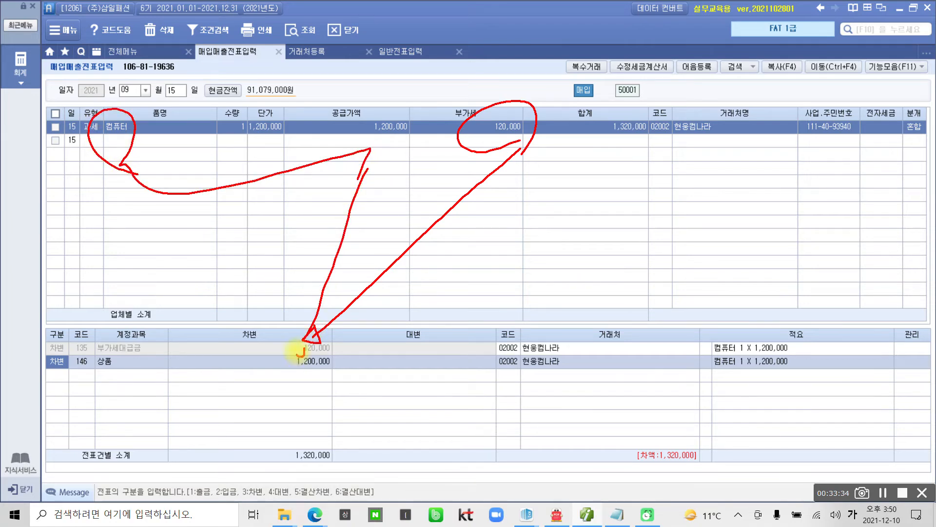
{"action": "left_click_drag", "start_coordinate": [88, 363], "coordinate": [78, 384]}
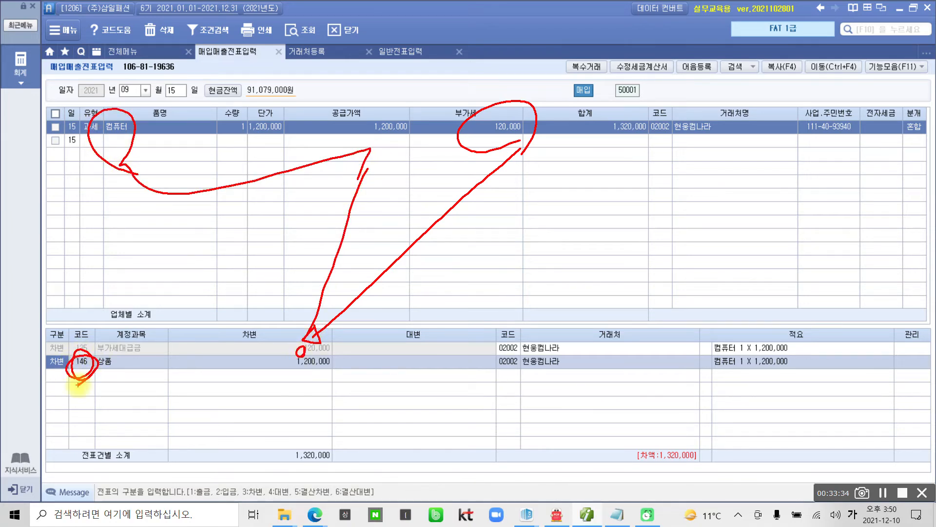
{"action": "key", "text": "Escape"}
{"action": "key", "text": "Return"}
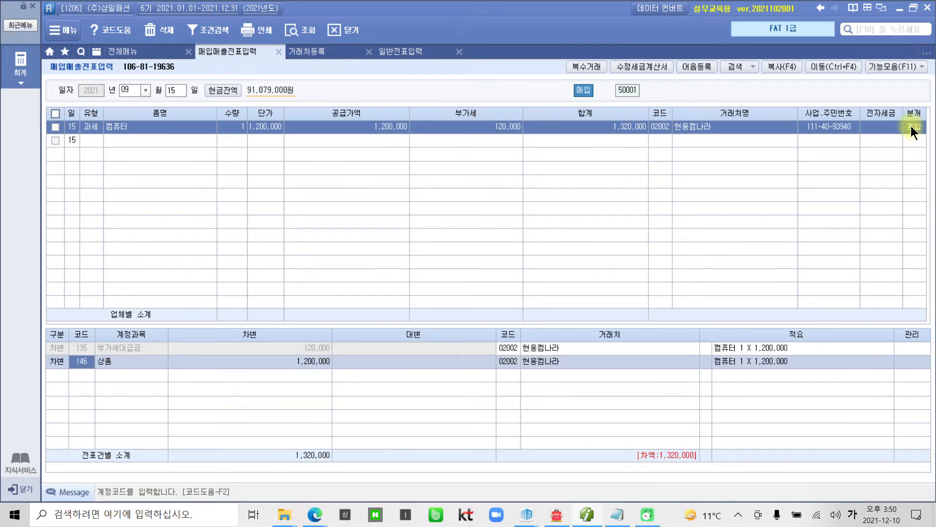
Step: Replace the 상품 debit with 212 비품, keeping the amount 1,200,000
{"action": "type", "text": "비품"}
{"action": "key", "text": "Return"}
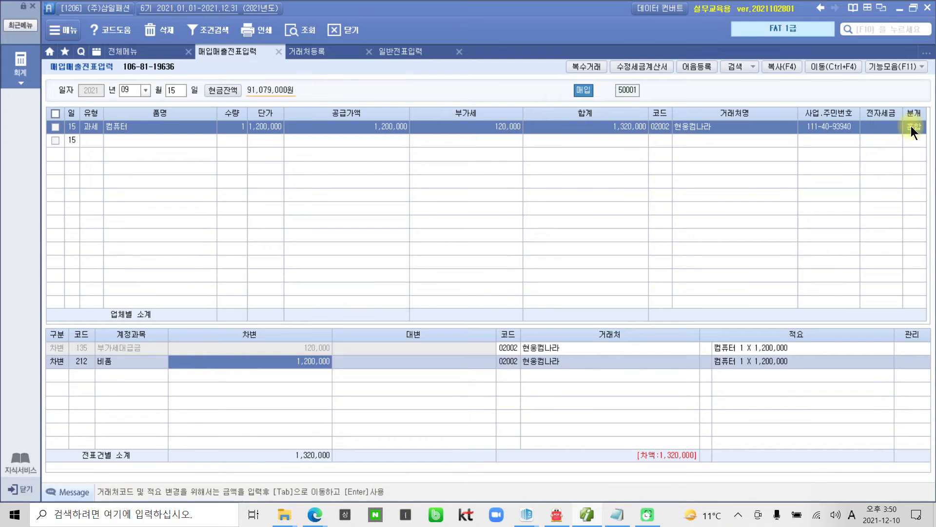
{"action": "key", "text": "Return"}
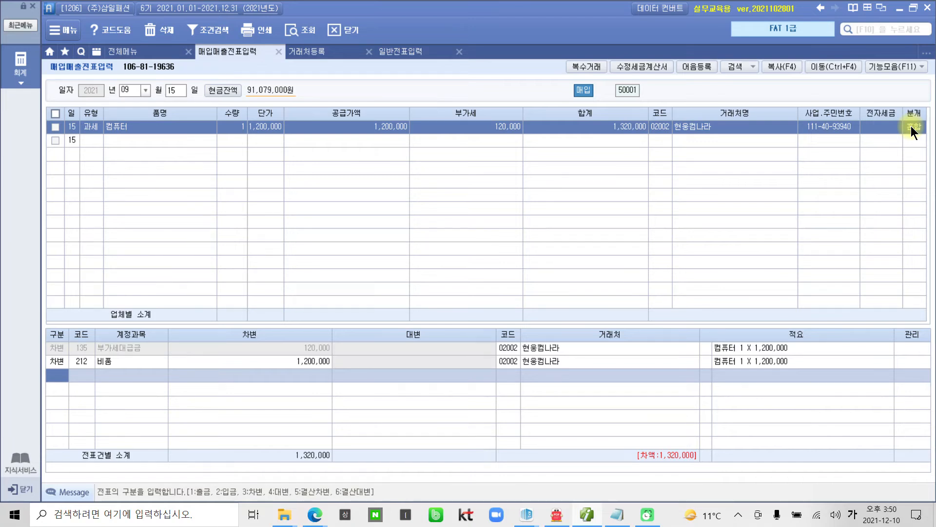
Step: Add a credit line 253 미지급금 for 1,320,000 with vendor and description filled in
{"action": "type", "text": "4"}
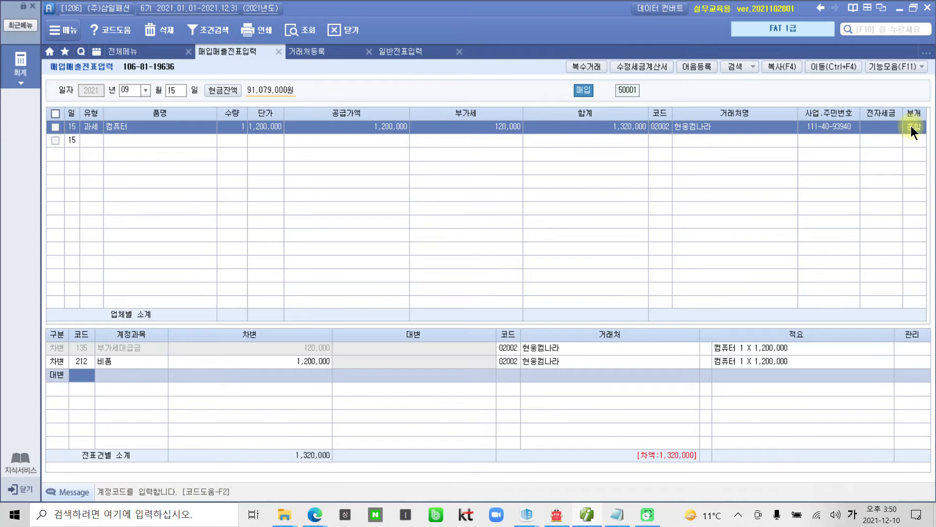
{"action": "type", "text": "253"}
{"action": "key", "text": "Return"}
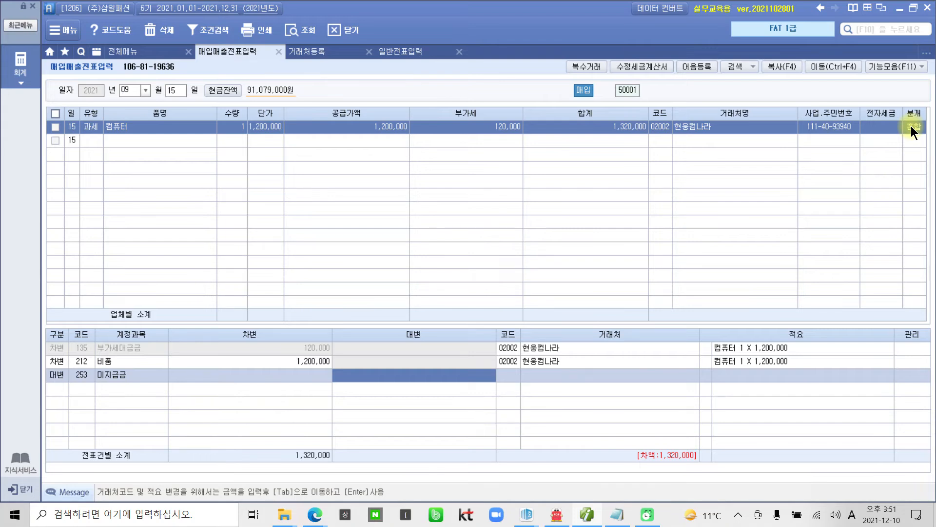
{"action": "type", "text": "1320"}
{"action": "key", "text": "plus"}
{"action": "key", "text": "Return"}
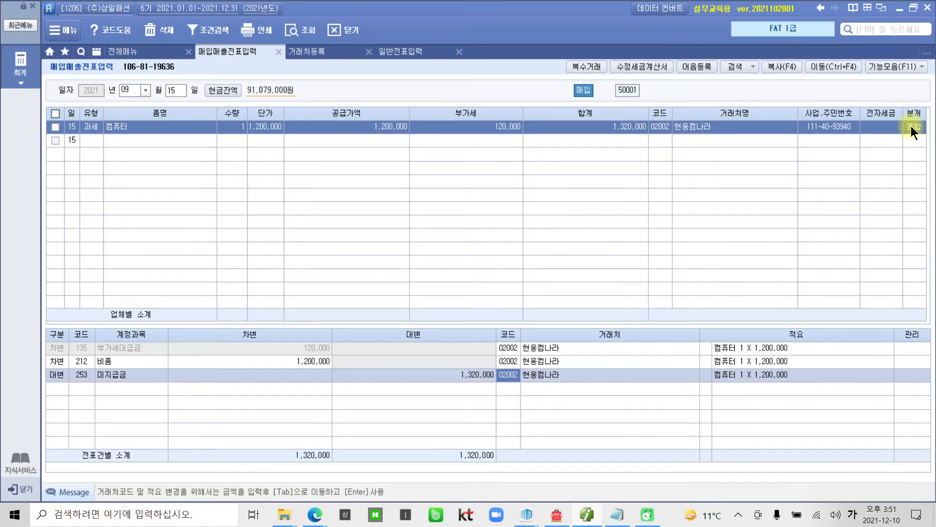
{"action": "key", "text": "ctrl+2"}
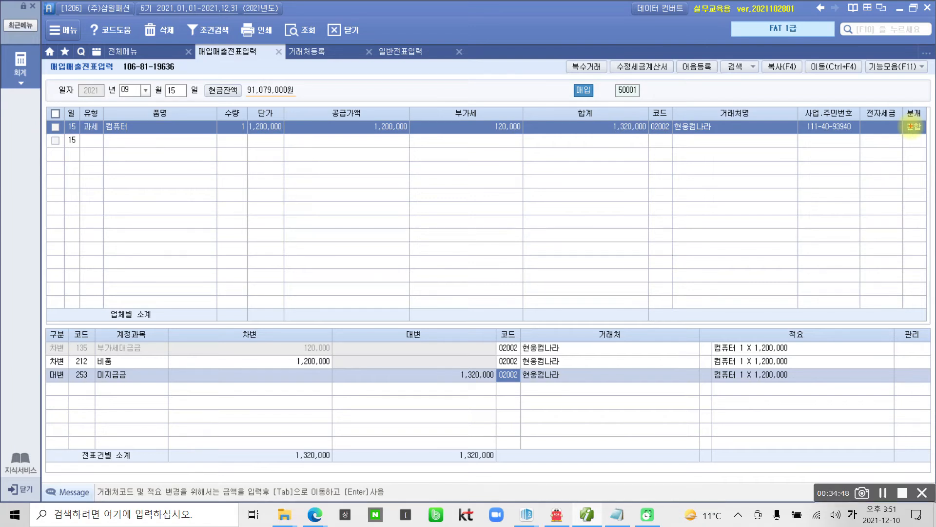
{"action": "mouse_move", "coordinate": [885, 161]}
{"action": "left_mouse_down"}
{"action": "mouse_move", "coordinate": [859, 146]}
{"action": "mouse_move", "coordinate": [899, 108]}
{"action": "mouse_move", "coordinate": [894, 147]}
{"action": "left_mouse_up"}
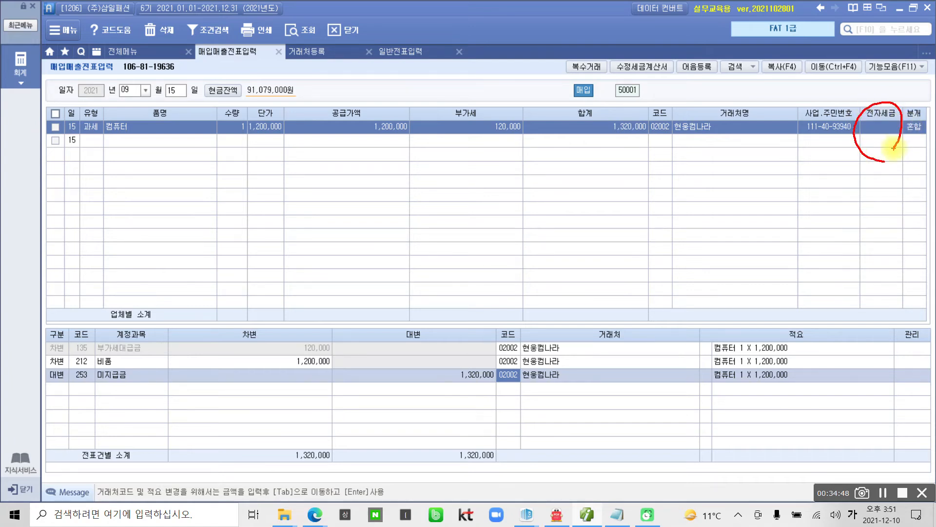
{"action": "mouse_move", "coordinate": [77, 375]}
{"action": "left_mouse_down"}
{"action": "mouse_move", "coordinate": [67, 361]}
{"action": "mouse_move", "coordinate": [84, 375]}
{"action": "left_mouse_up"}
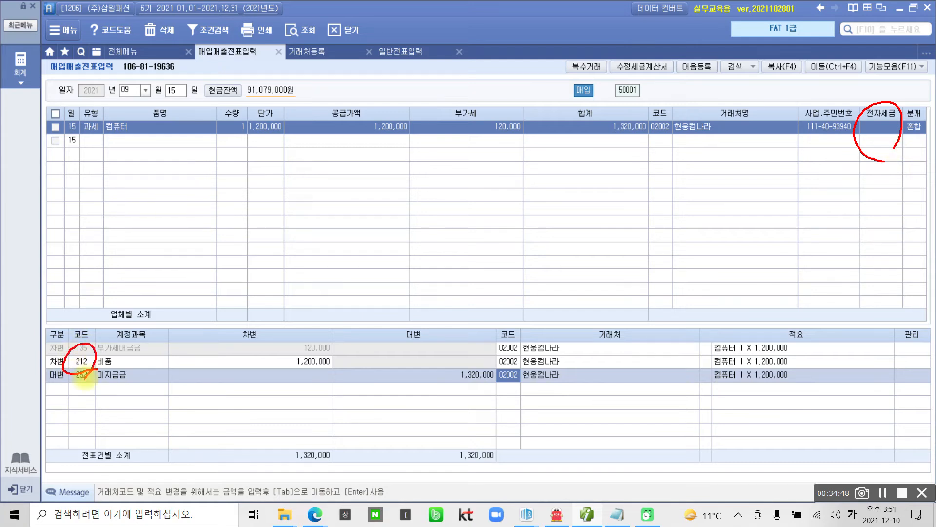
{"action": "mouse_move", "coordinate": [917, 152]}
{"action": "left_mouse_down"}
{"action": "mouse_move", "coordinate": [910, 111]}
{"action": "mouse_move", "coordinate": [918, 153]}
{"action": "left_mouse_up"}
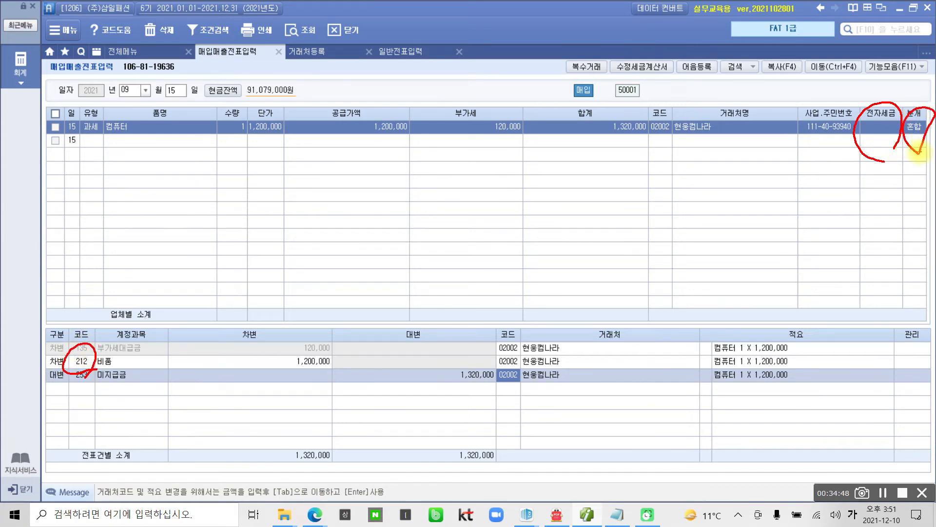
{"action": "mouse_move", "coordinate": [83, 362]}
{"action": "left_mouse_down"}
{"action": "mouse_move", "coordinate": [72, 392]}
{"action": "mouse_move", "coordinate": [90, 387]}
{"action": "left_mouse_up"}
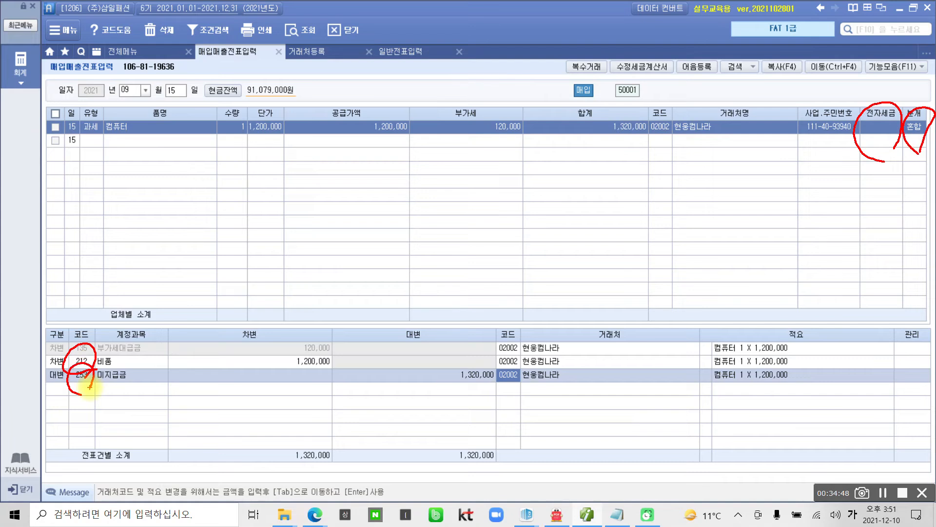
{"action": "key", "text": "Escape"}
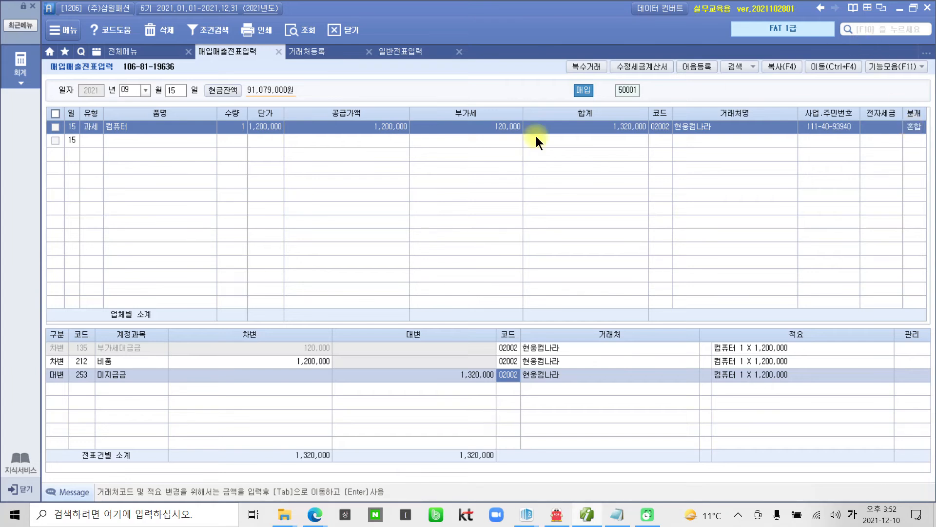
Step: Open the 세금계산서합계표 from 전체메뉴 with the period 07 to 09
{"action": "left_click", "coordinate": [20, 73]}
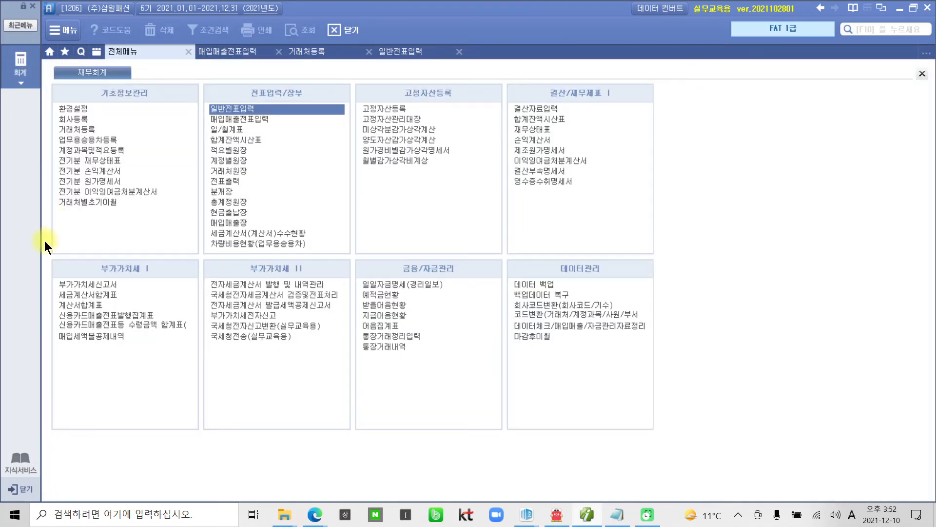
{"action": "left_click", "coordinate": [84, 295]}
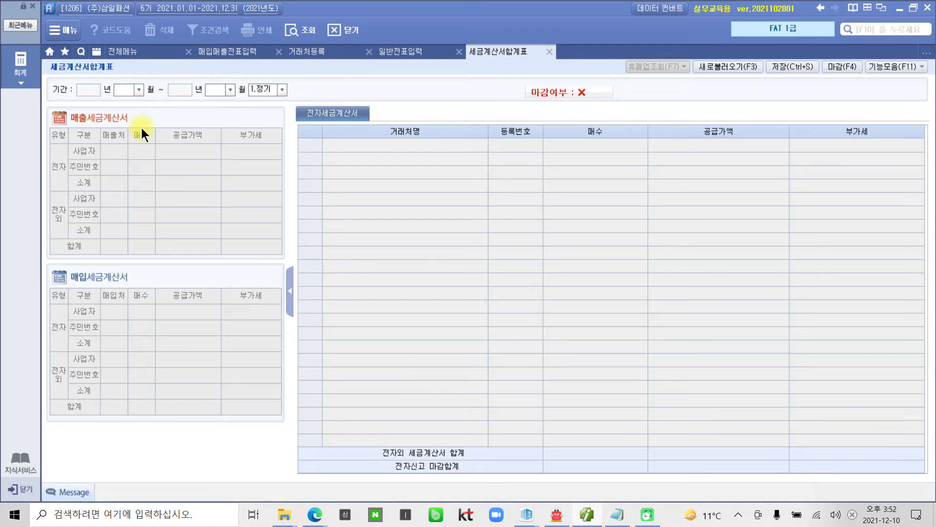
{"action": "type", "text": "7"}
{"action": "key", "text": "Return"}
{"action": "type", "text": "9"}
{"action": "key", "text": "Return"}
{"action": "key", "text": "Return"}
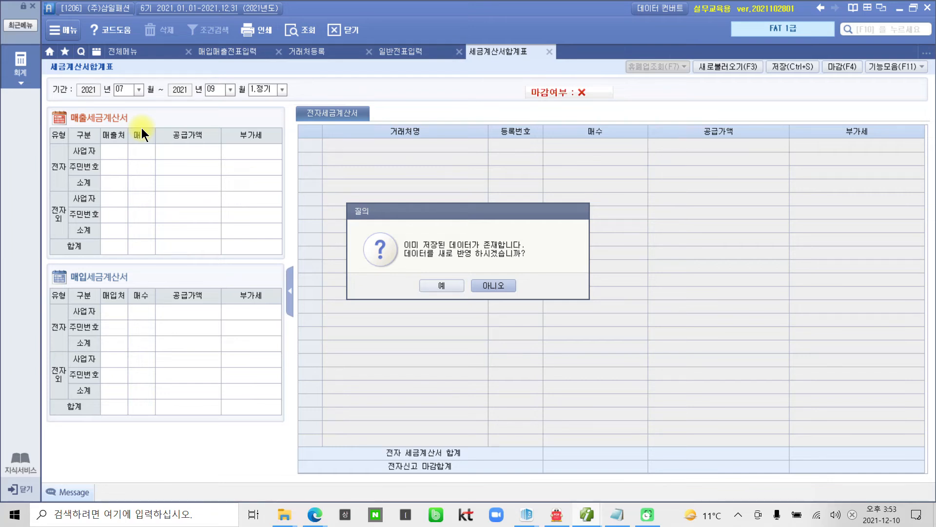
Step: Reload saved data, compare electronic and non-electronic 매입 invoice vendors, then close the summary
{"action": "left_click", "coordinate": [441, 288]}
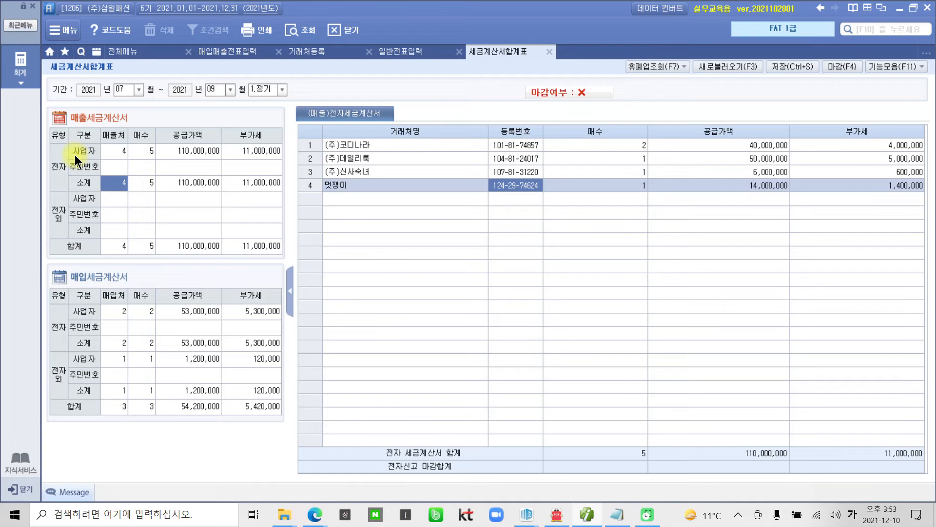
{"action": "left_click", "coordinate": [108, 311]}
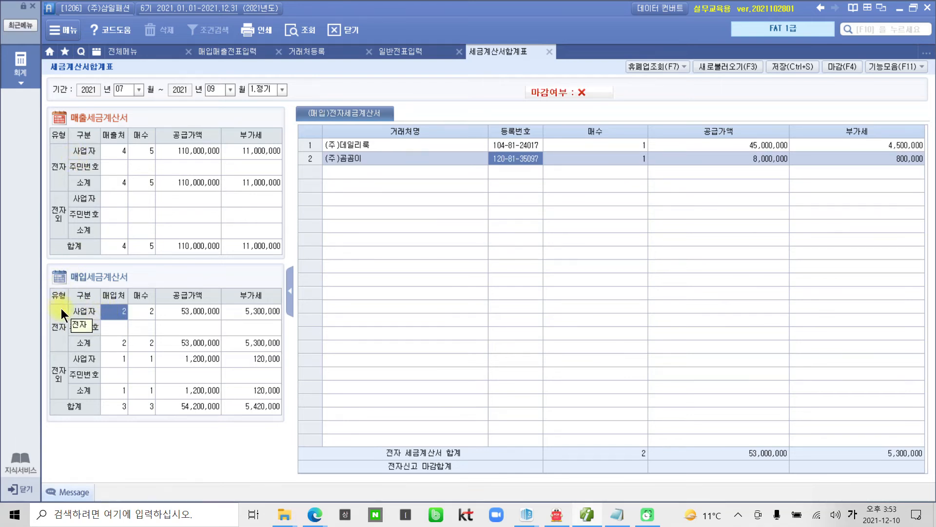
{"action": "left_click", "coordinate": [59, 326]}
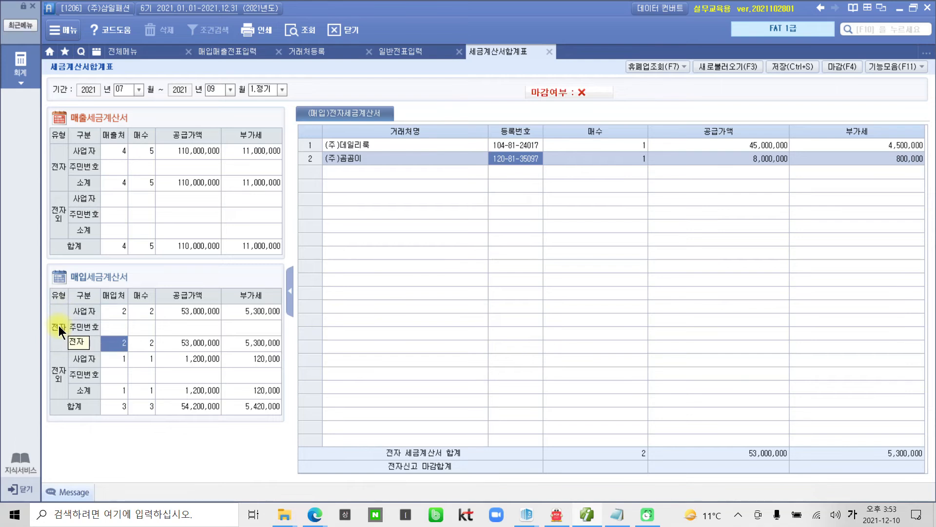
{"action": "left_click", "coordinate": [122, 310]}
{"action": "left_click", "coordinate": [145, 344]}
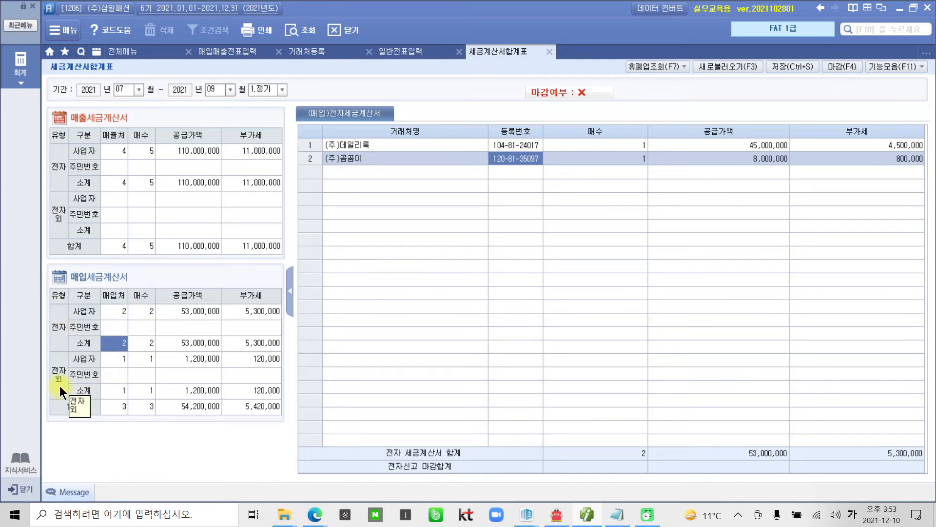
{"action": "left_click", "coordinate": [110, 363]}
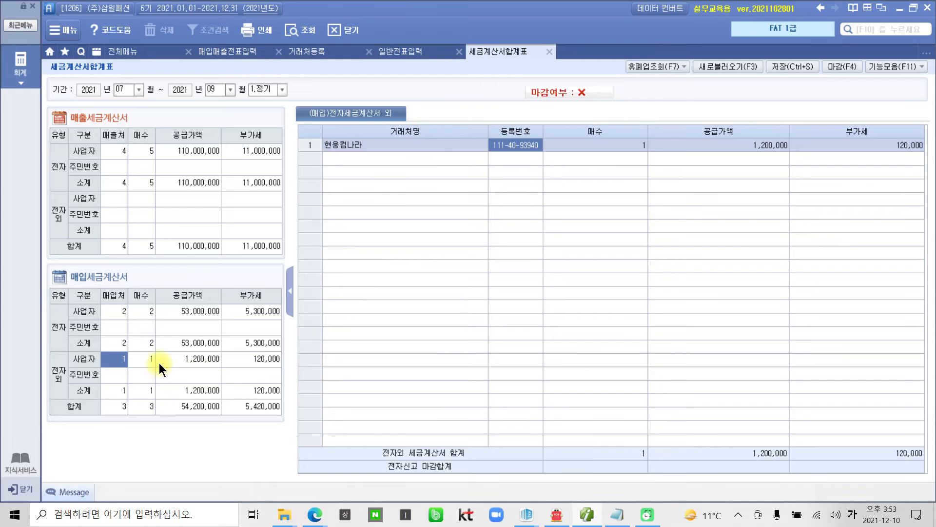
{"action": "left_click", "coordinate": [116, 316]}
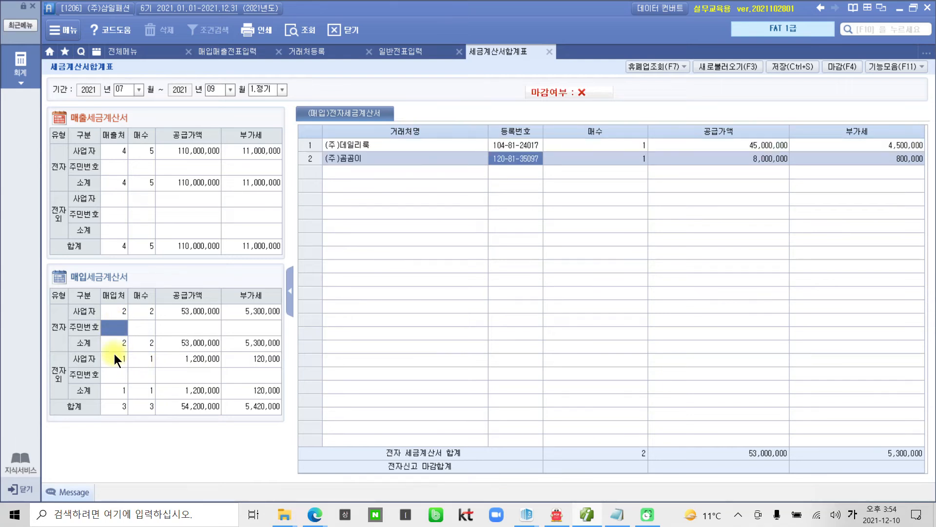
{"action": "left_click", "coordinate": [115, 355]}
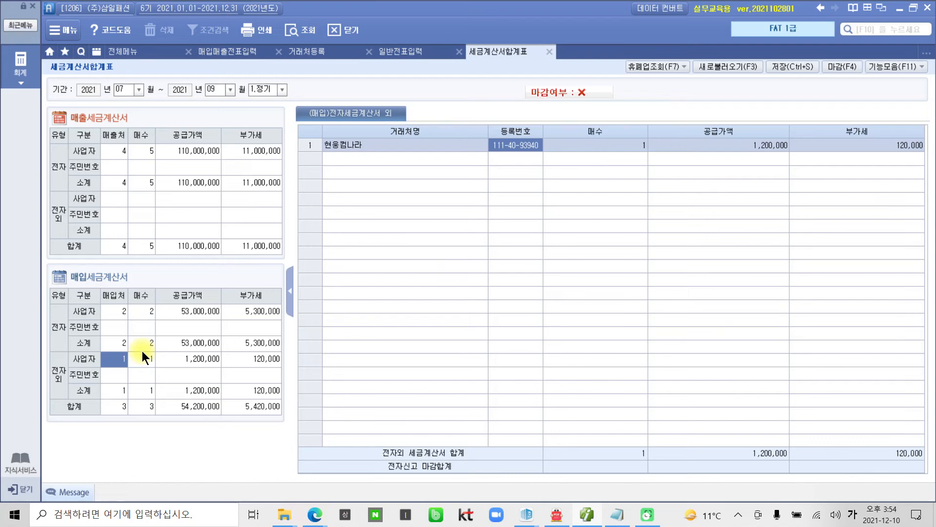
{"action": "left_click", "coordinate": [548, 52]}
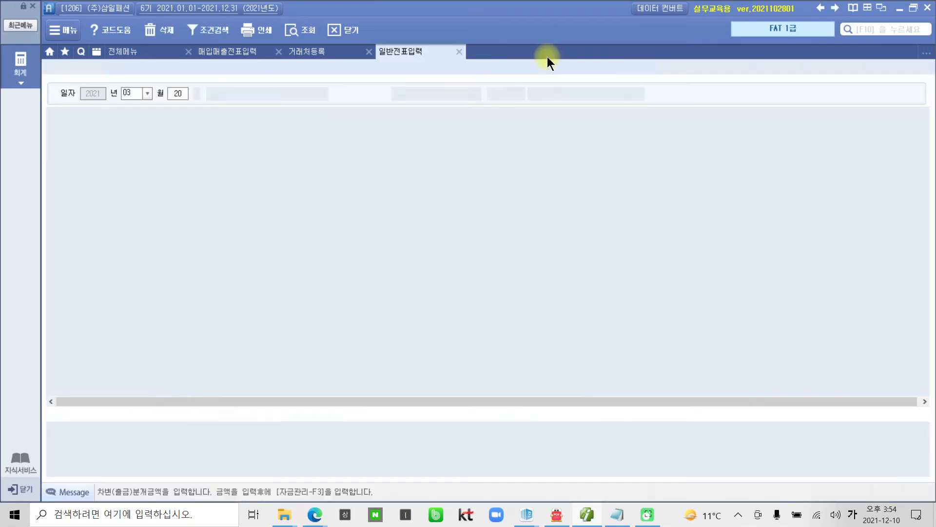
Step: Open the 신용카드매출전표발행집계표 from 전체메뉴 for months 07 to 09
{"action": "left_click", "coordinate": [24, 74]}
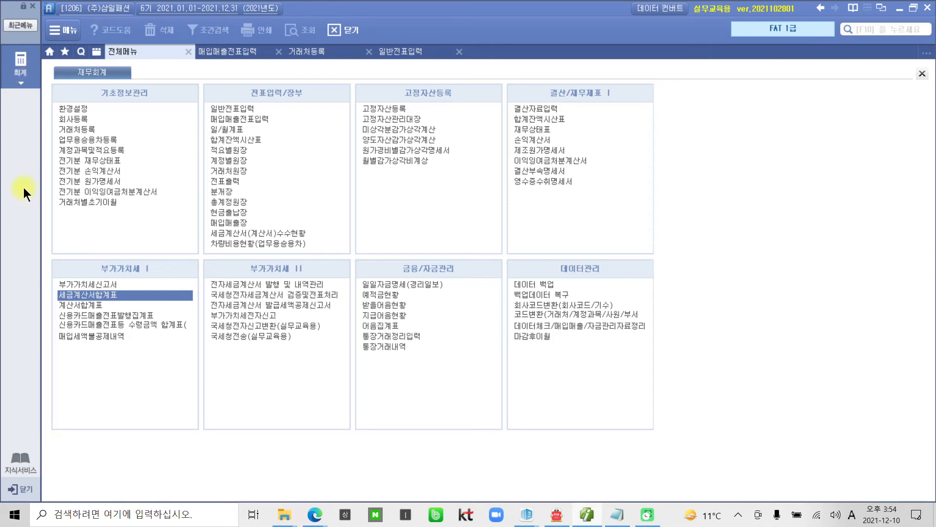
{"action": "left_click", "coordinate": [136, 314]}
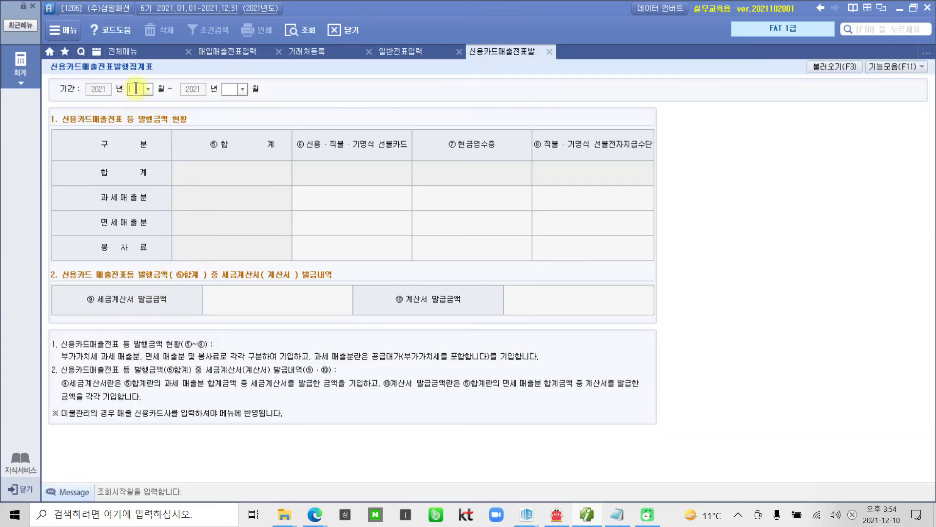
{"action": "type", "text": "7"}
{"action": "key", "text": "Return"}
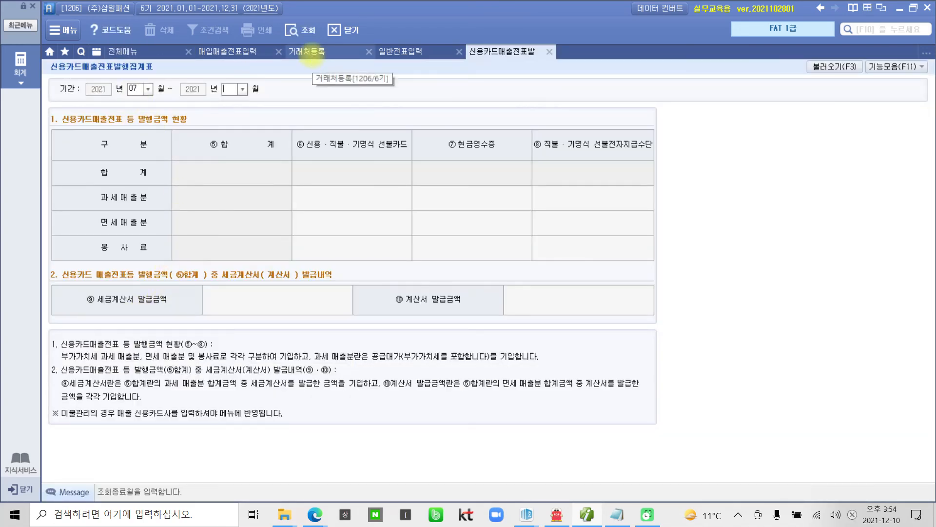
{"action": "type", "text": "9"}
{"action": "key", "text": "Return"}
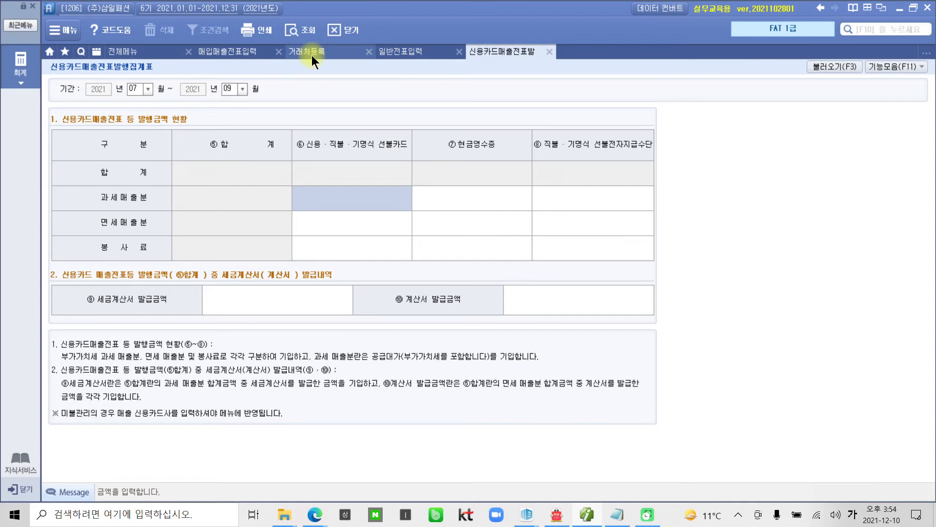
Step: Mark up the top-right toolbar area of the card sales summary with on-screen annotations
{"action": "key", "text": "ctrl+2"}
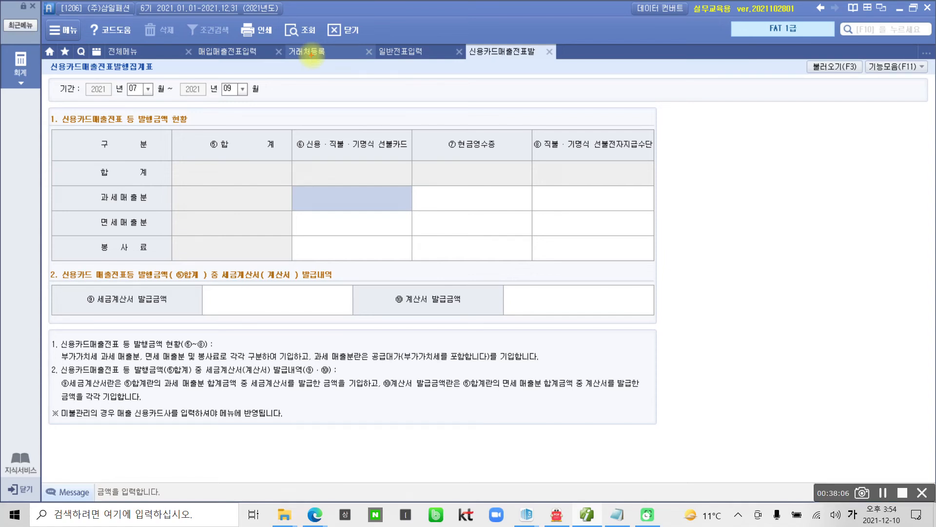
{"action": "left_click_drag", "start_coordinate": [828, 83], "coordinate": [776, 213]}
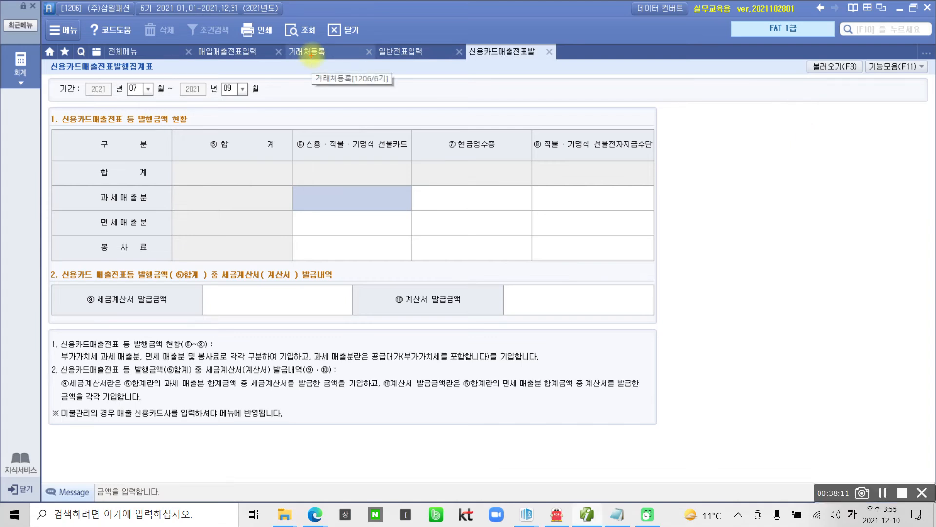
{"action": "key", "text": "ctrl+2"}
{"action": "mouse_move", "coordinate": [821, 116]}
{"action": "left_mouse_down"}
{"action": "mouse_move", "coordinate": [816, 37]}
{"action": "mouse_move", "coordinate": [788, 93]}
{"action": "mouse_move", "coordinate": [844, 128]}
{"action": "left_mouse_up"}
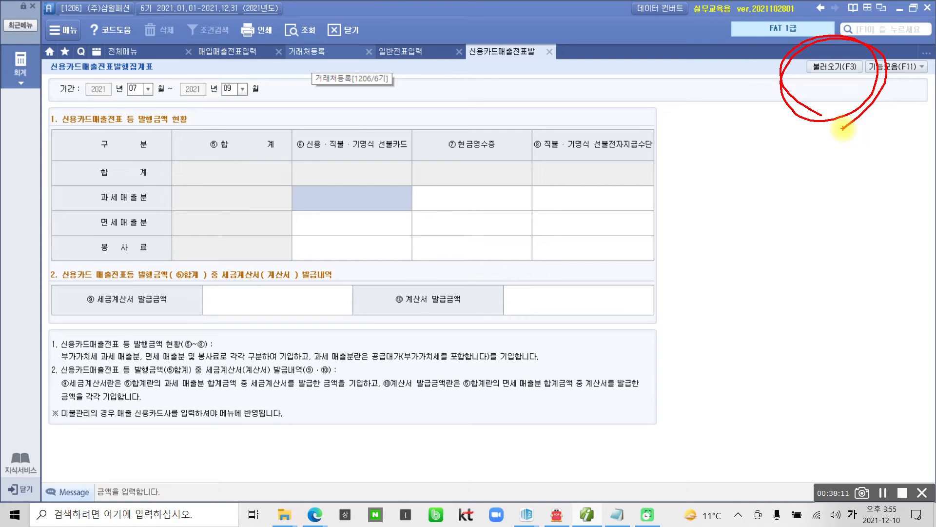
{"action": "mouse_move", "coordinate": [821, 116]}
{"action": "left_mouse_down"}
{"action": "mouse_move", "coordinate": [780, 226]}
{"action": "mouse_move", "coordinate": [829, 102]}
{"action": "mouse_move", "coordinate": [828, 75]}
{"action": "left_mouse_up"}
{"action": "key", "text": "Escape"}
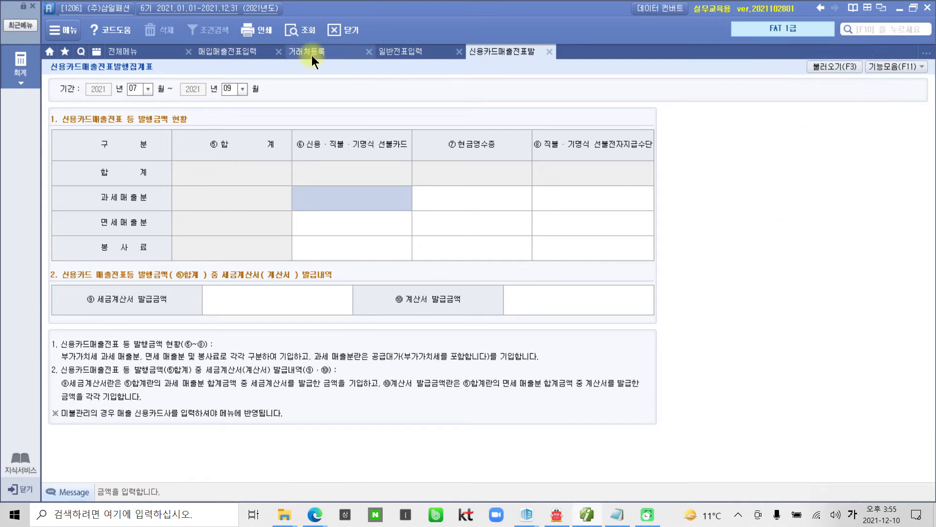
Step: Load card sales from the entries via 불러오기, review the 165,000 taxable total, and close the summary
{"action": "left_click", "coordinate": [833, 69]}
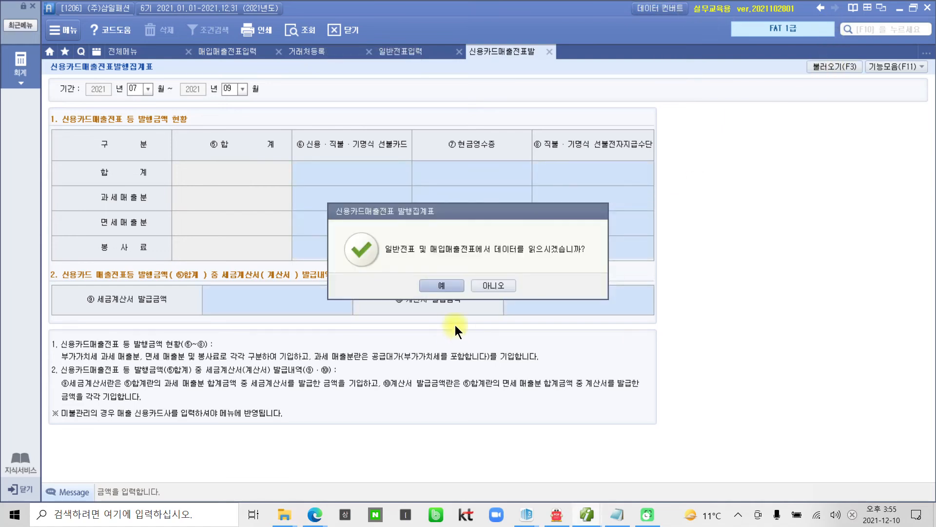
{"action": "left_click", "coordinate": [434, 288]}
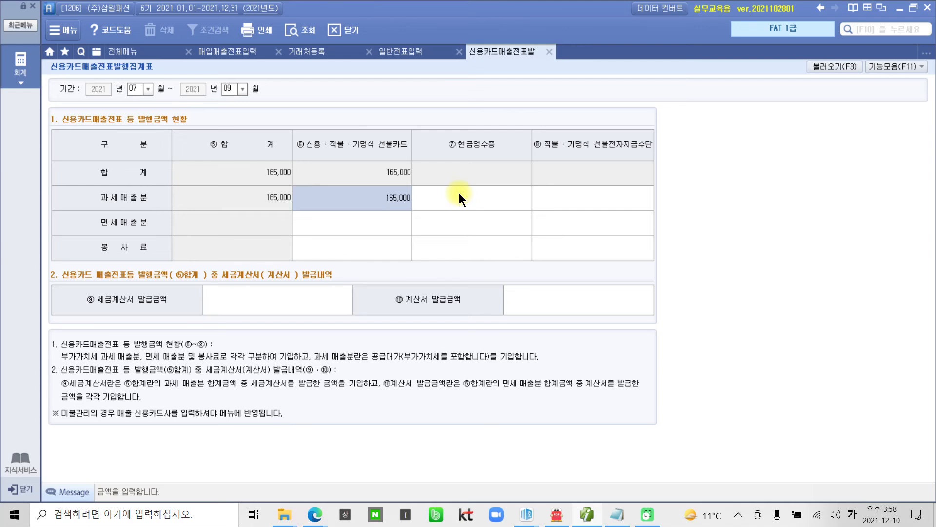
{"action": "key", "text": "Escape"}
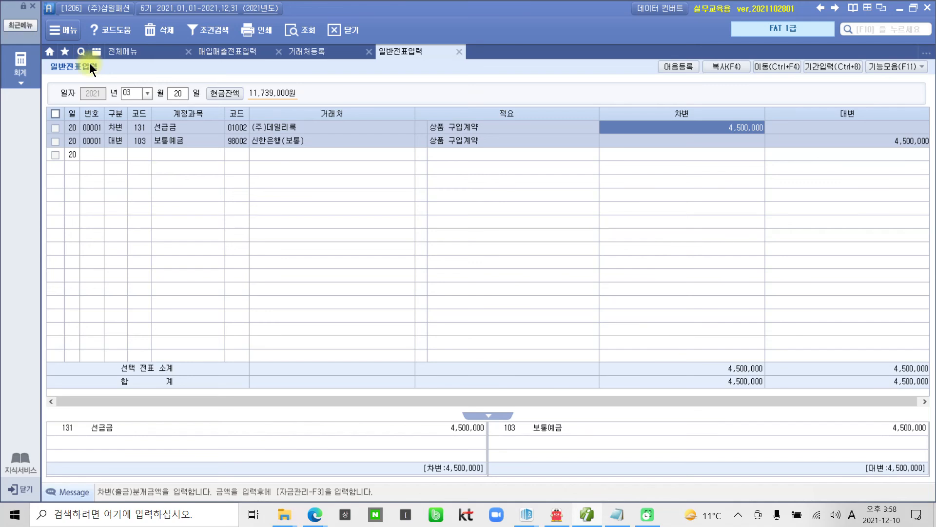
{"action": "left_click", "coordinate": [20, 63]}
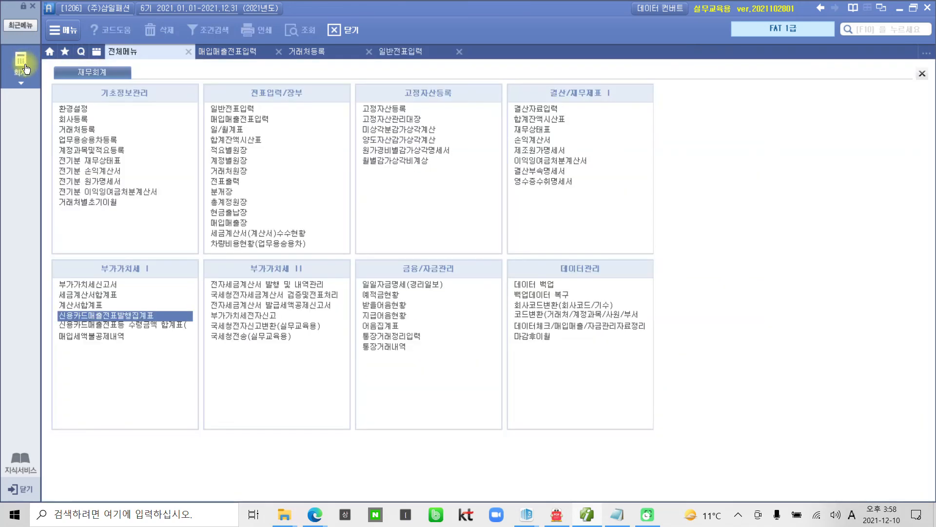
Step: Reopen the card sales summary for 0709, load the saved July–September data, and close it
{"action": "left_click", "coordinate": [123, 316]}
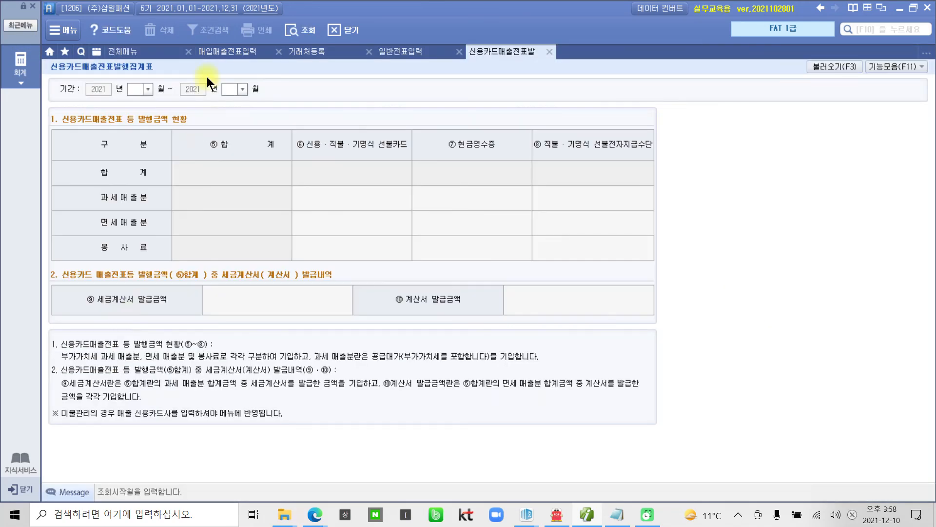
{"action": "type", "text": "07"}
{"action": "type", "text": "09"}
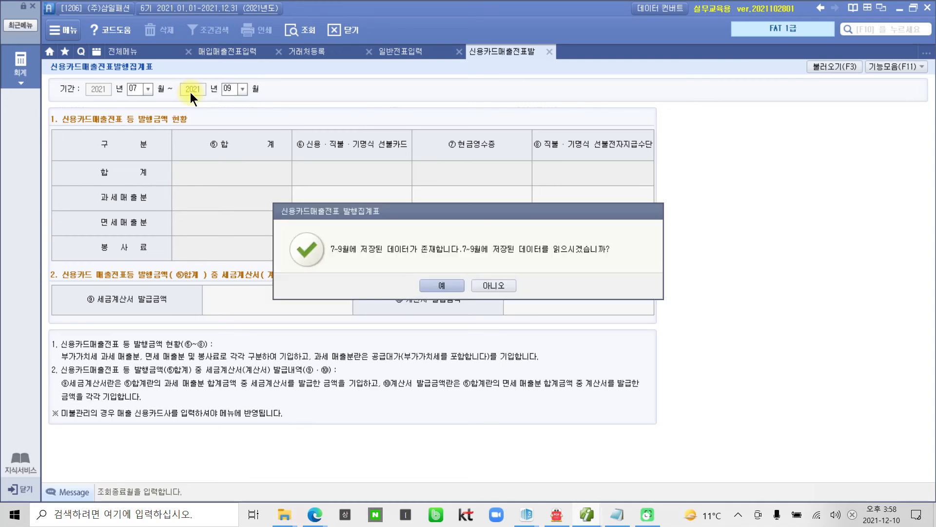
{"action": "left_click", "coordinate": [436, 287]}
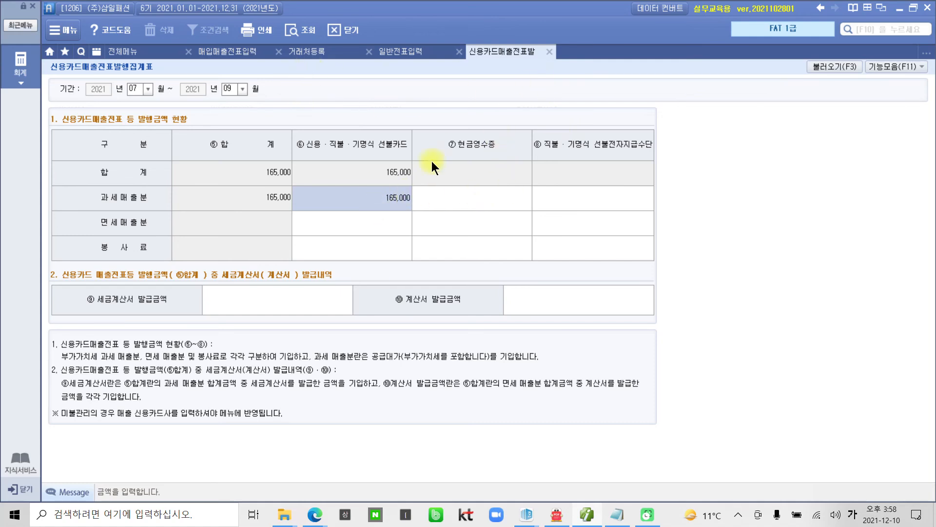
{"action": "left_click", "coordinate": [552, 52]}
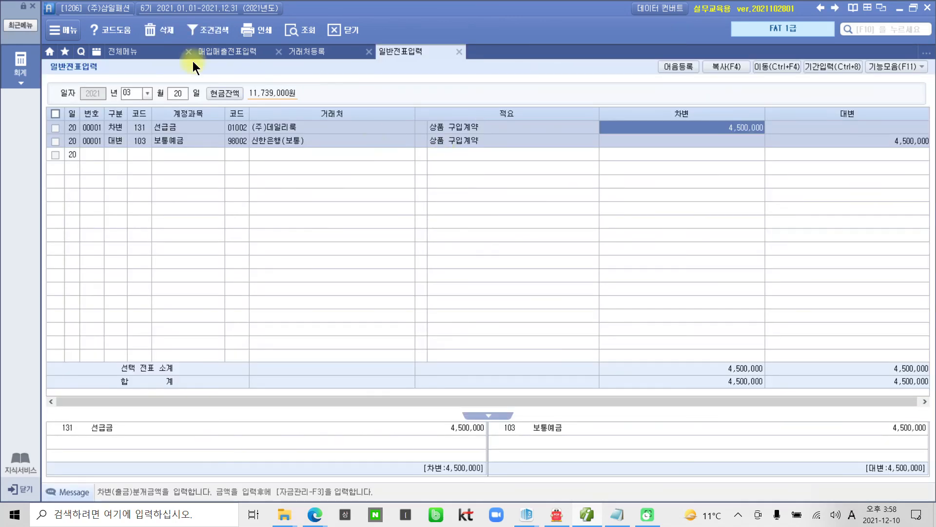
{"action": "left_click", "coordinate": [20, 65]}
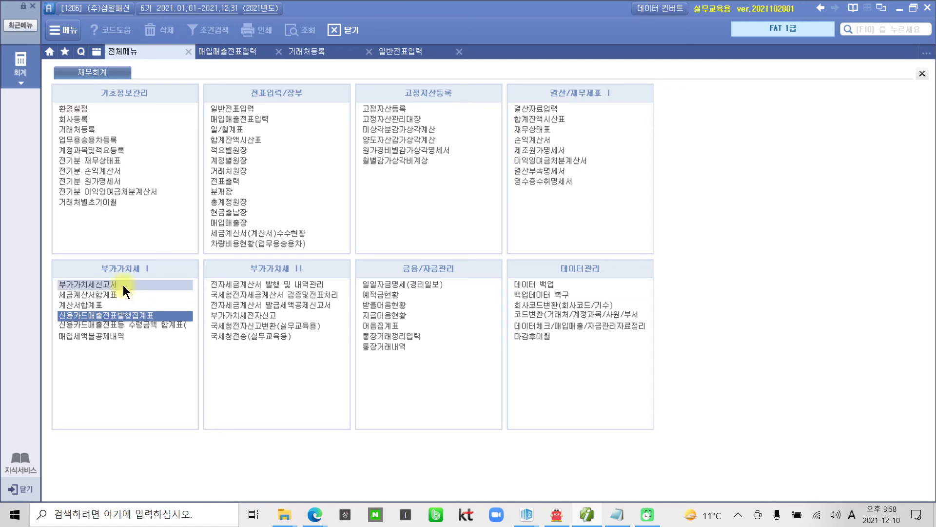
Step: Open the 부가가치세신고서 for 07 to 09 and inspect the line-1 output tax amount
{"action": "left_click", "coordinate": [99, 284]}
{"action": "type", "text": "7"}
{"action": "key", "text": "Return"}
{"action": "key", "text": "Return"}
{"action": "type", "text": "9"}
{"action": "key", "text": "Return"}
{"action": "key", "text": "Return"}
{"action": "key", "text": "Return"}
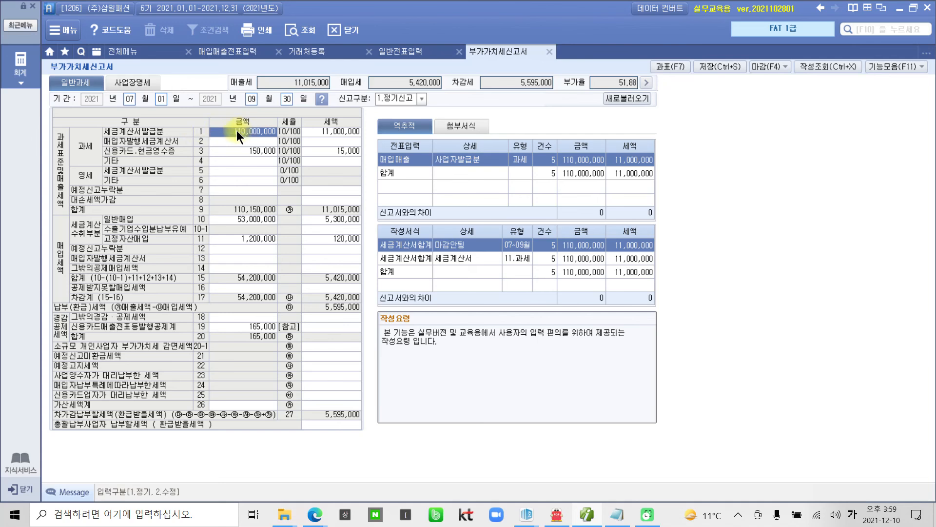
{"action": "left_click", "coordinate": [336, 133]}
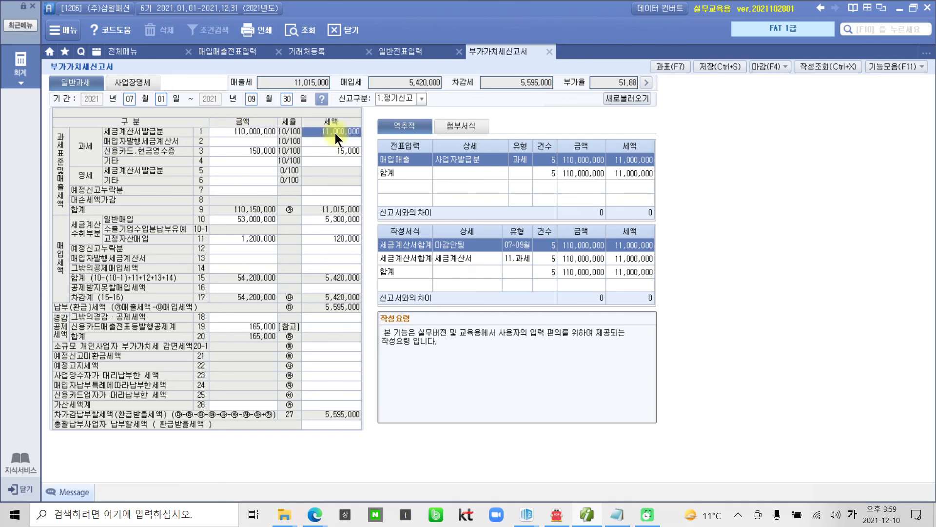
Step: Compare line 3's card sales breakdown: 150,000 supply and 15,000 tax versus 165,000 on slips
{"action": "left_click", "coordinate": [251, 151]}
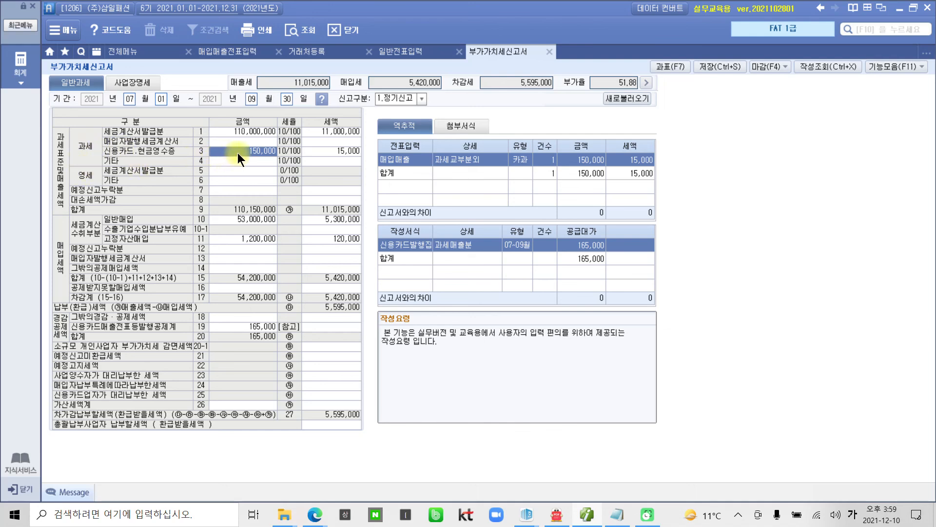
{"action": "left_click", "coordinate": [325, 150]}
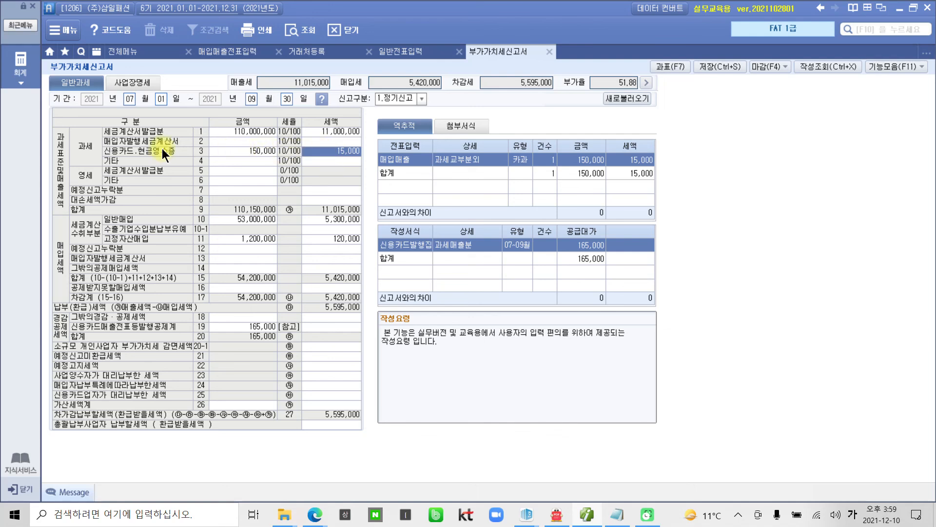
{"action": "left_click", "coordinate": [225, 152]}
{"action": "left_click", "coordinate": [335, 151]}
{"action": "left_click", "coordinate": [257, 152]}
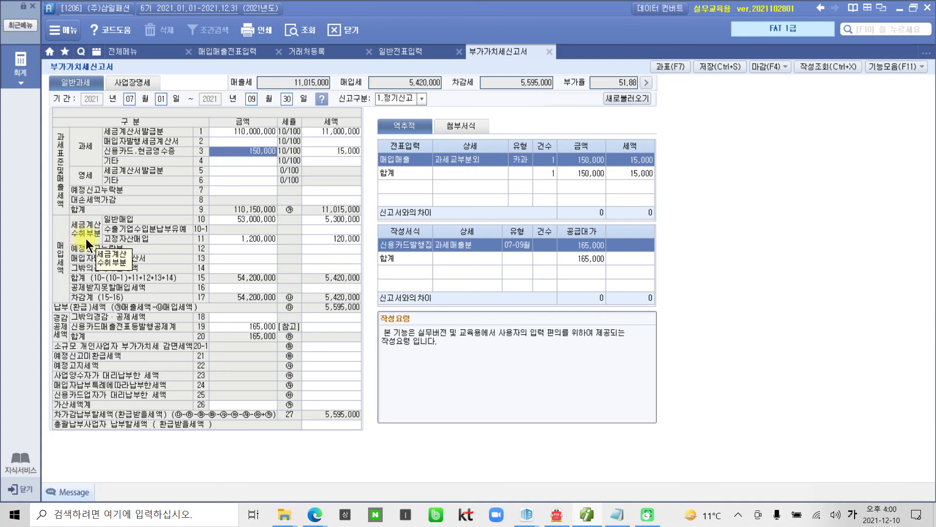
{"action": "key", "text": "ctrl+2"}
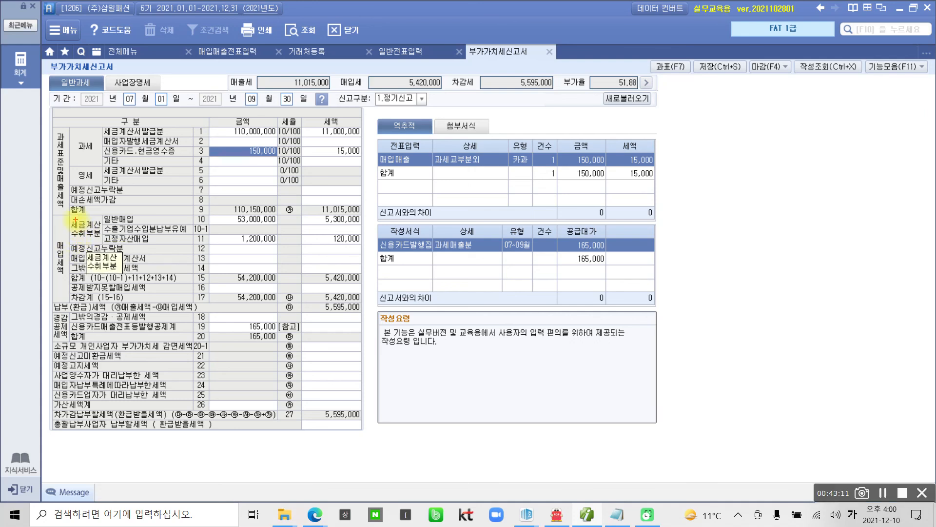
{"action": "mouse_move", "coordinate": [70, 219]}
{"action": "left_mouse_down"}
{"action": "mouse_move", "coordinate": [85, 243]}
{"action": "mouse_move", "coordinate": [102, 241]}
{"action": "left_mouse_up"}
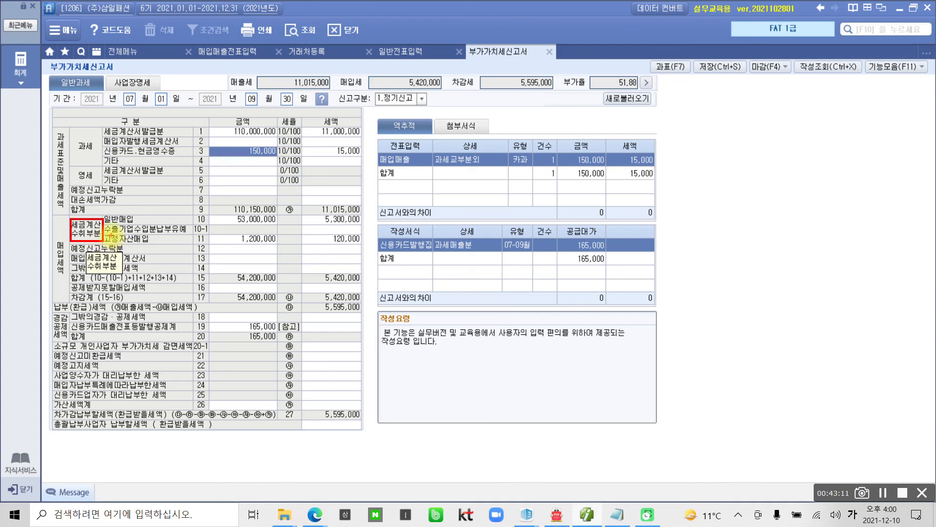
{"action": "left_click_drag", "start_coordinate": [107, 224], "coordinate": [371, 225]}
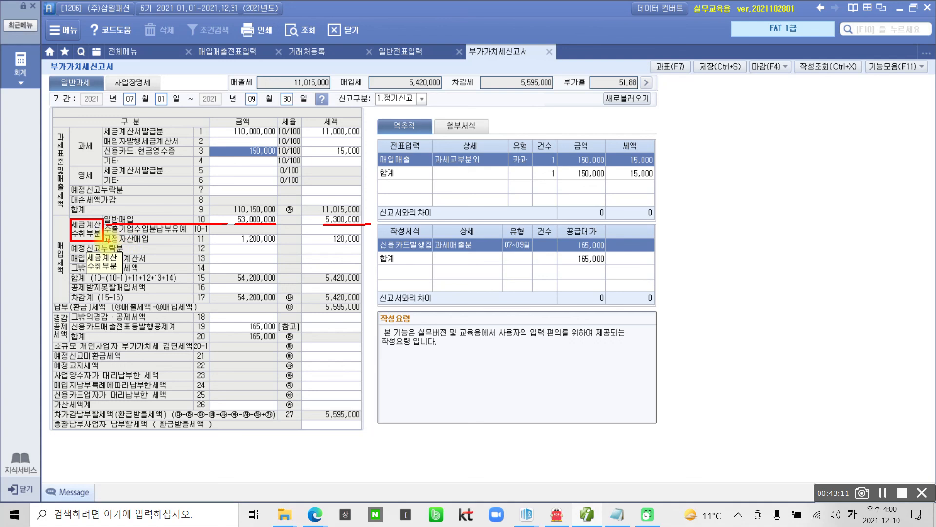
{"action": "left_click_drag", "start_coordinate": [100, 242], "coordinate": [207, 241]}
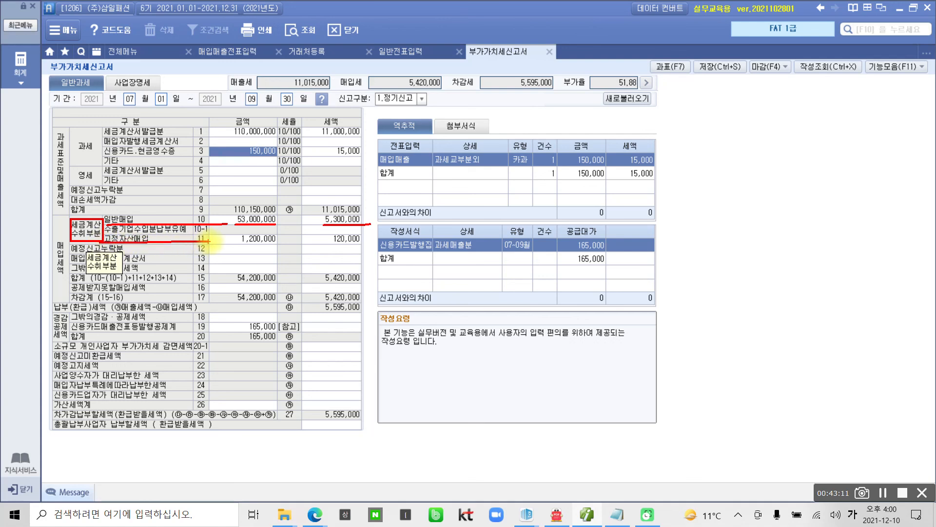
{"action": "left_click_drag", "start_coordinate": [237, 246], "coordinate": [363, 243]}
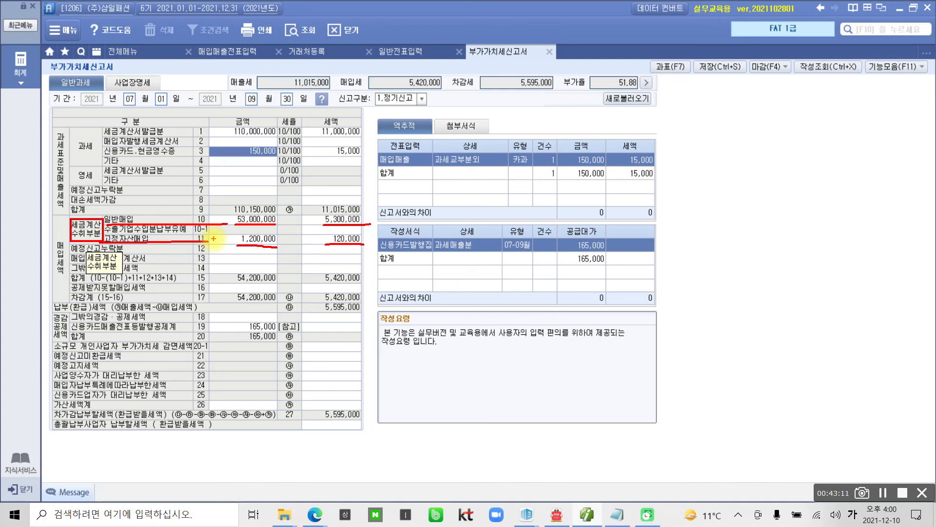
{"action": "left_click_drag", "start_coordinate": [196, 243], "coordinate": [209, 243]}
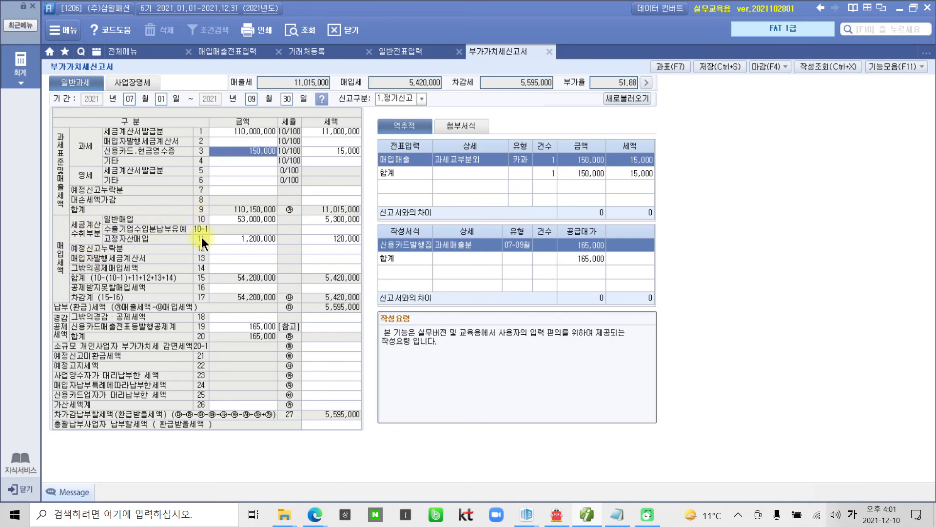
{"action": "left_click", "coordinate": [245, 238]}
Step: Review lines 10 (53,000,000 / 5,300,000) and 11 (1,200,000 / 120,000 fixed-asset) source entries
{"action": "left_click", "coordinate": [249, 219]}
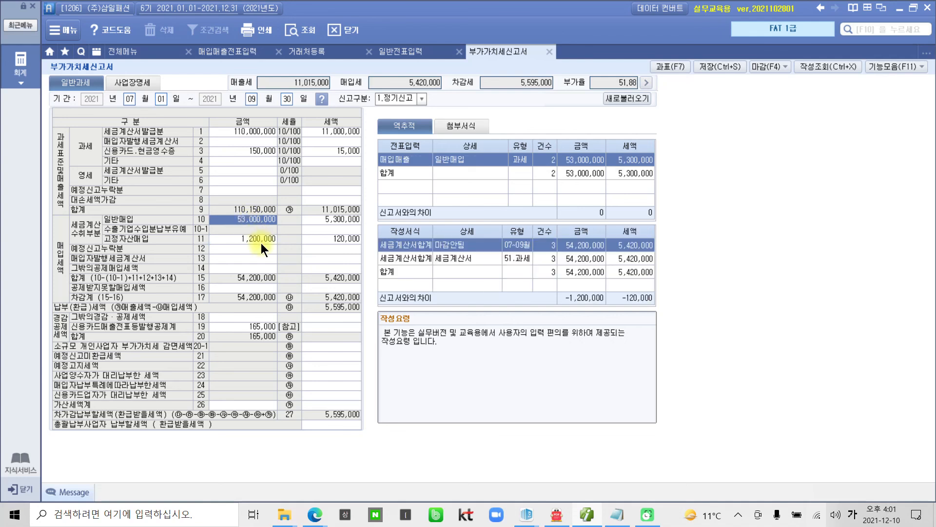
{"action": "left_click", "coordinate": [262, 241]}
{"action": "left_click", "coordinate": [320, 242]}
{"action": "left_click", "coordinate": [325, 218]}
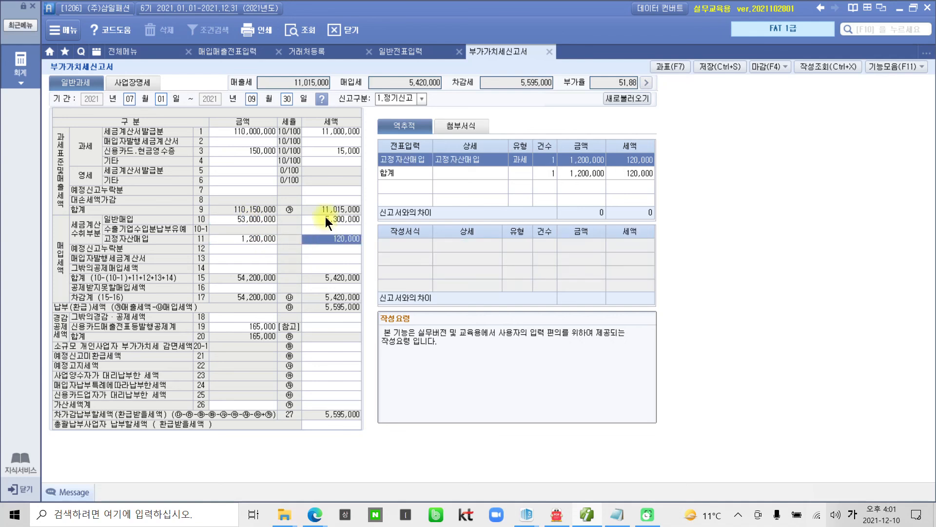
{"action": "left_click", "coordinate": [273, 219]}
{"action": "left_click", "coordinate": [260, 238]}
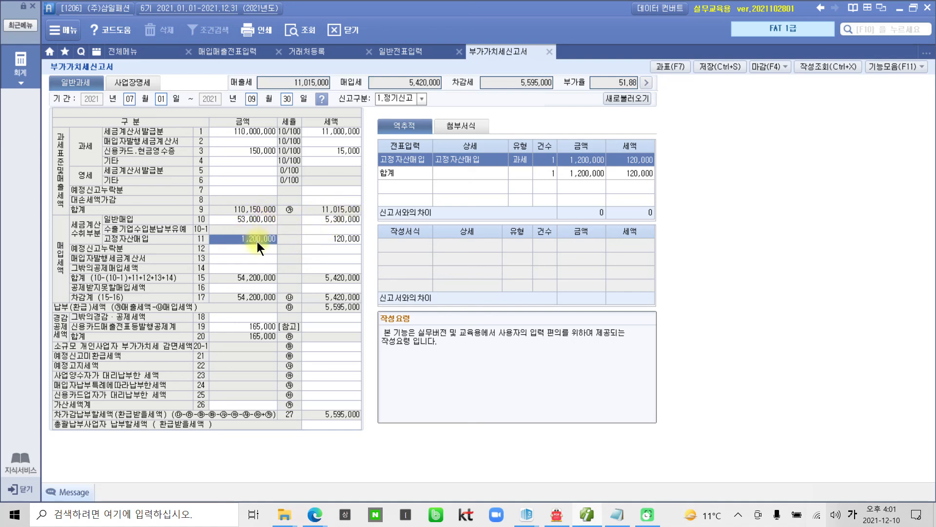
{"action": "left_click", "coordinate": [247, 217]}
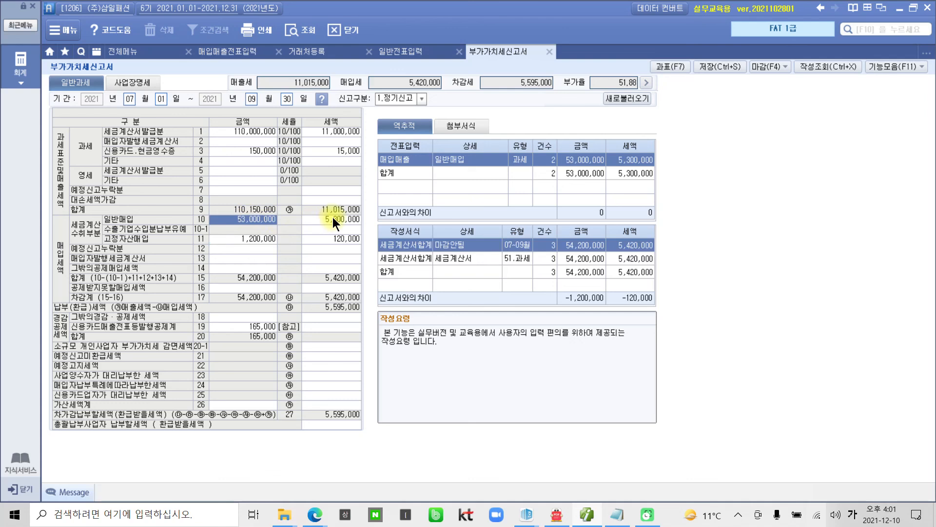
{"action": "left_click", "coordinate": [334, 238]}
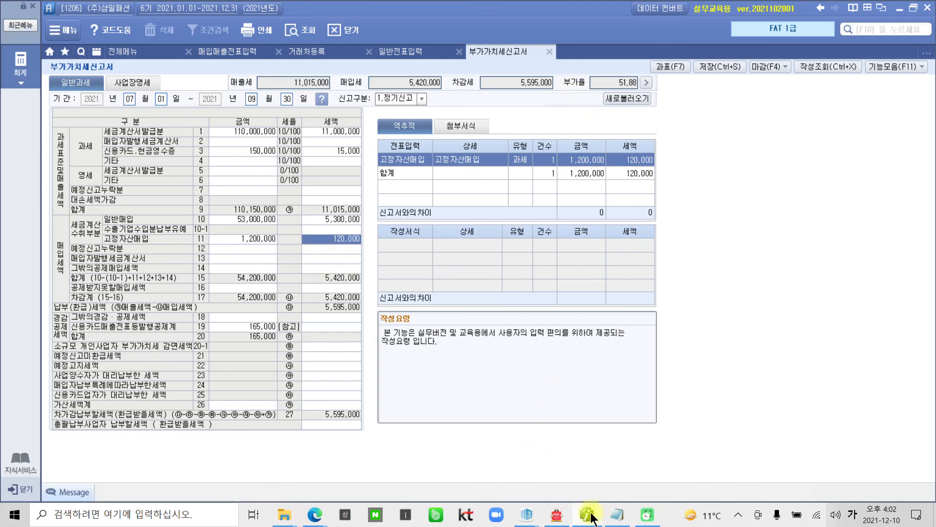
Step: Bring up the 알PDF workbook and scroll to exercise 수행 4, registering the computer
{"action": "left_click", "coordinate": [556, 514]}
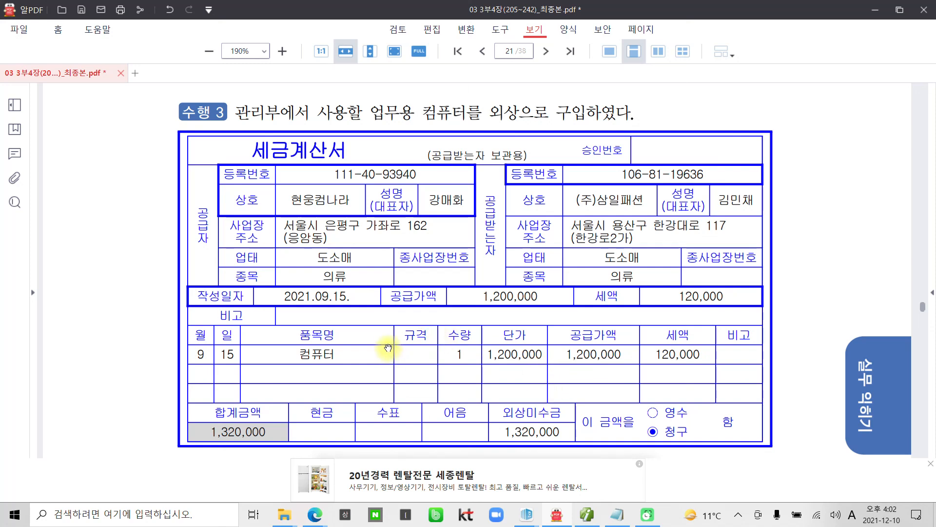
{"action": "scroll", "coordinate": [389, 348], "scroll_direction": "down", "scroll_amount": 1}
{"action": "scroll", "coordinate": [389, 348], "scroll_direction": "down", "scroll_amount": 3}
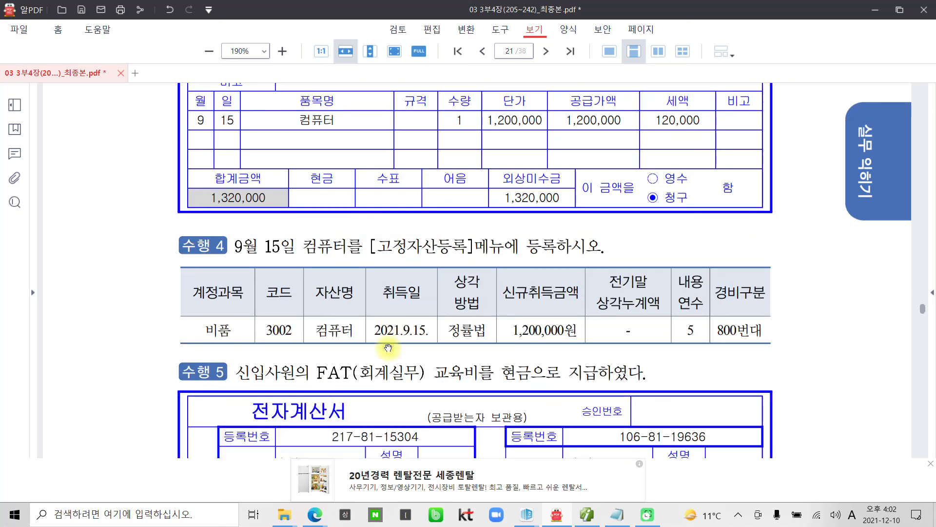